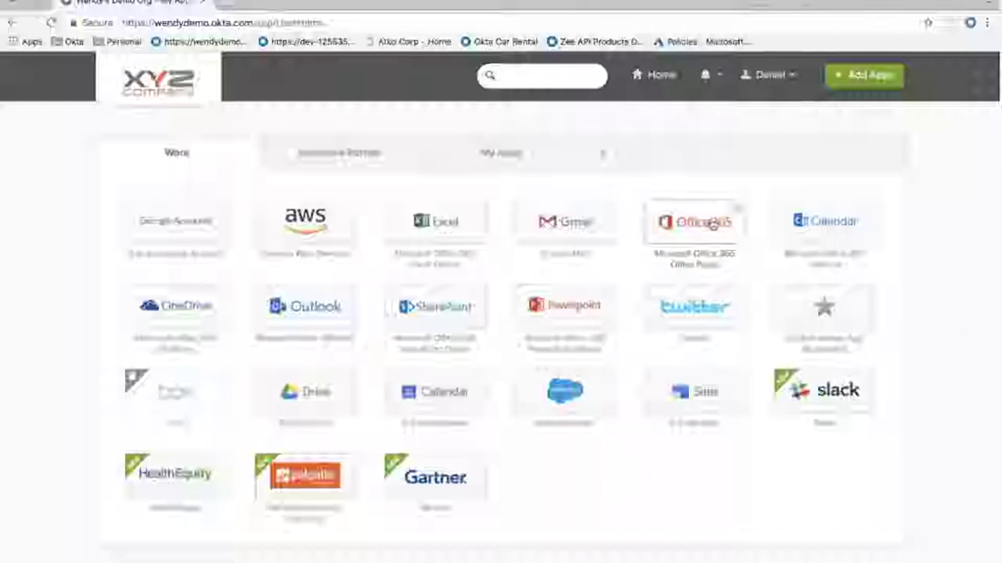
pyautogui.click(693, 225)
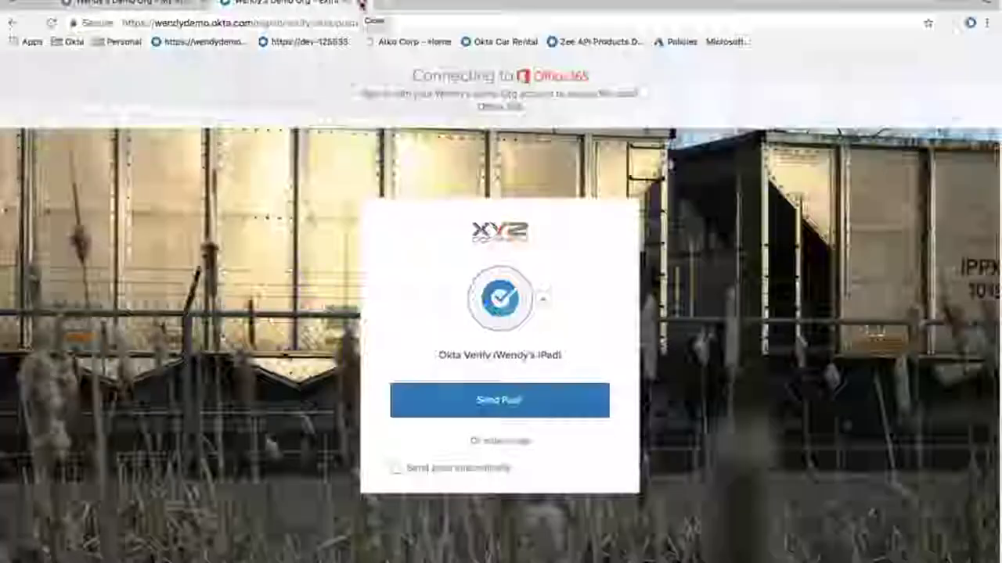
pyautogui.click(362, 4)
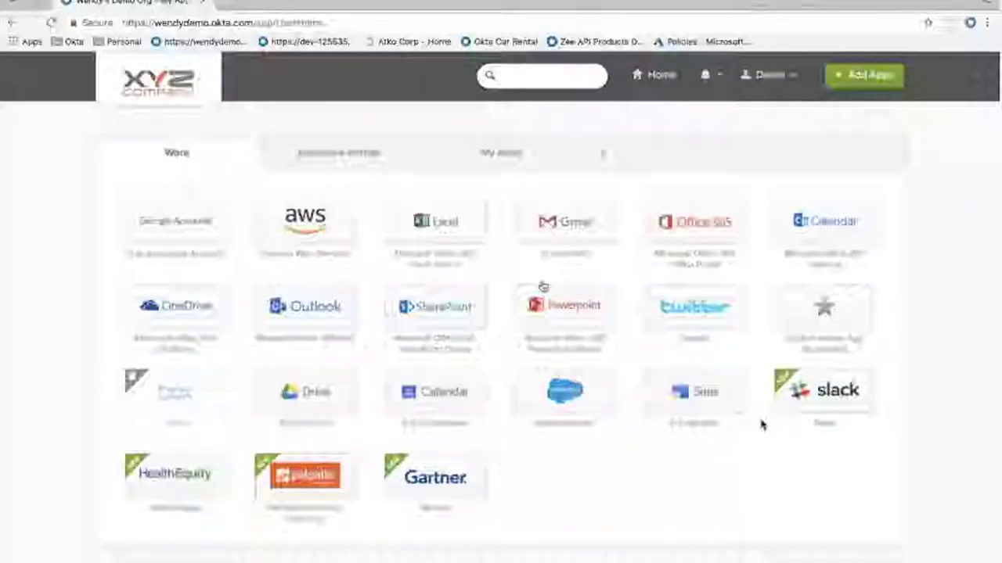
# Create a new dashboard tab named 'new tab'
pyautogui.click(603, 153)
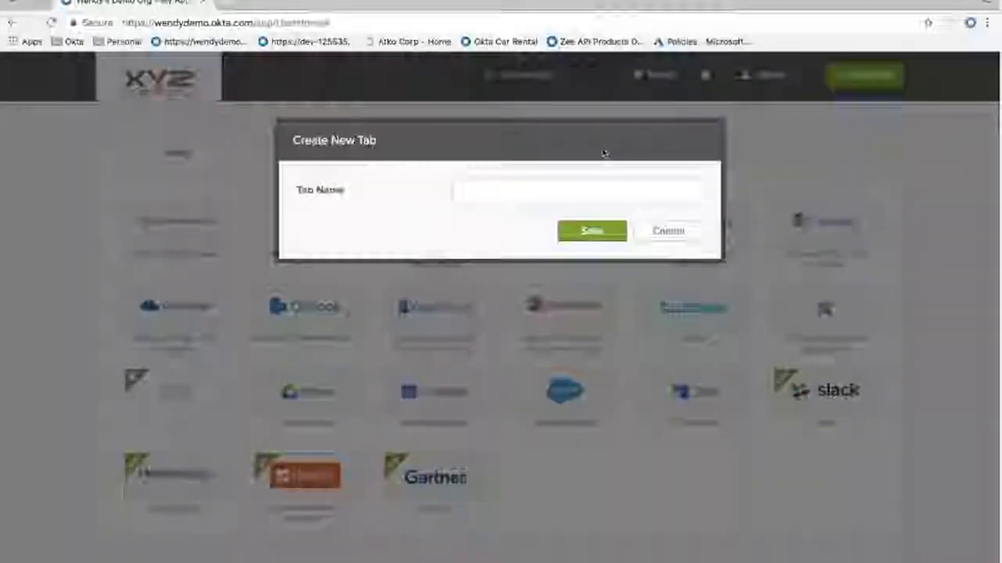
pyautogui.write('new tab')
pyautogui.click(575, 236)
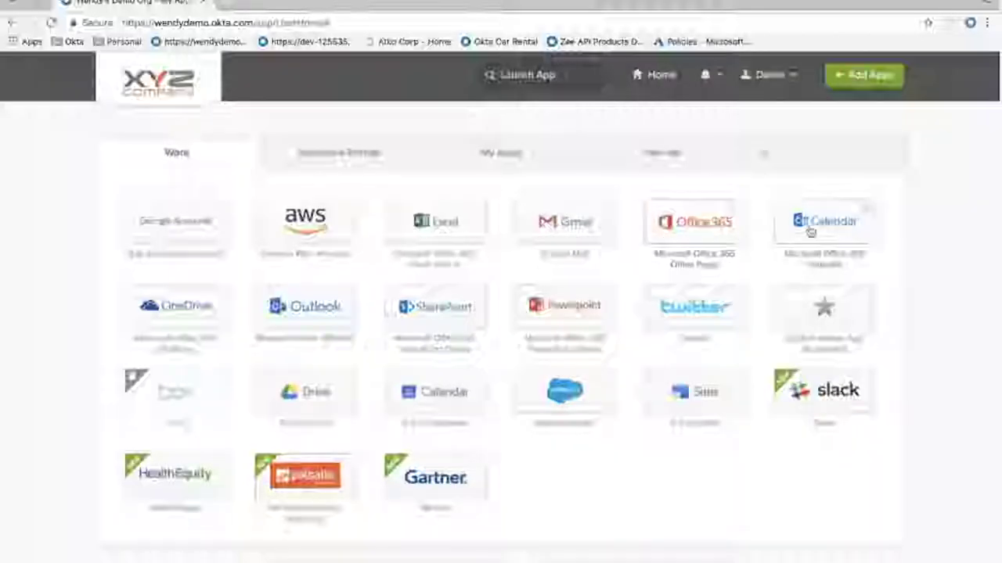
# Move the star app into 'new tab', Calendar into row two, and the Insurance Portal tab further along
pyautogui.rightClick(818, 288)
pyautogui.click(669, 159)
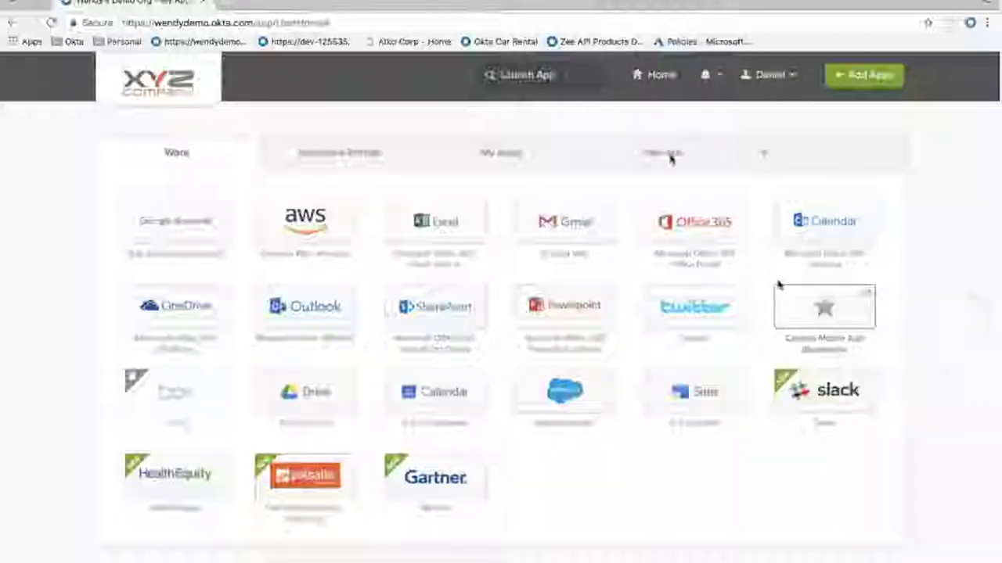
pyautogui.moveTo(779, 284); pyautogui.dragTo(679, 154)
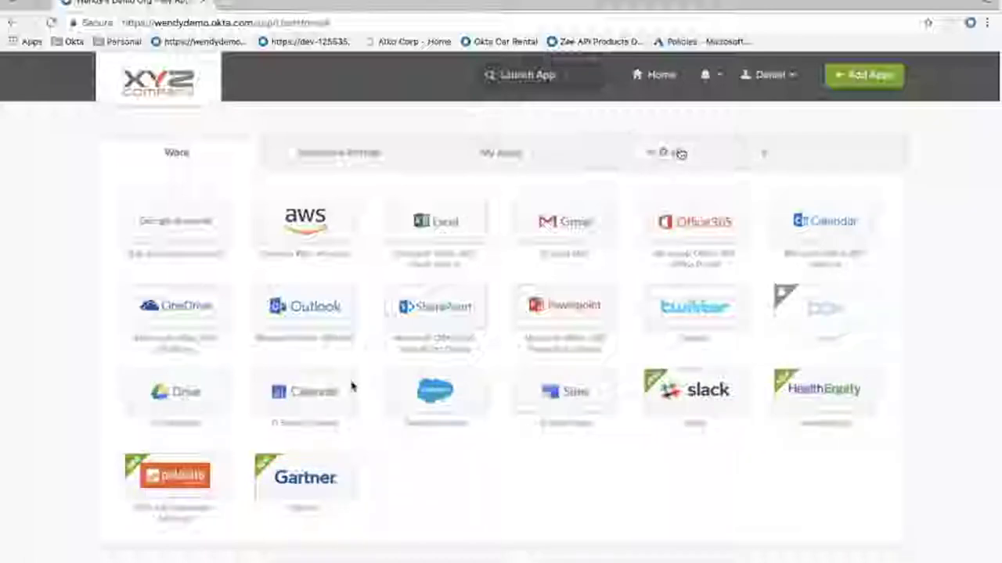
pyautogui.moveTo(352, 387); pyautogui.dragTo(190, 278)
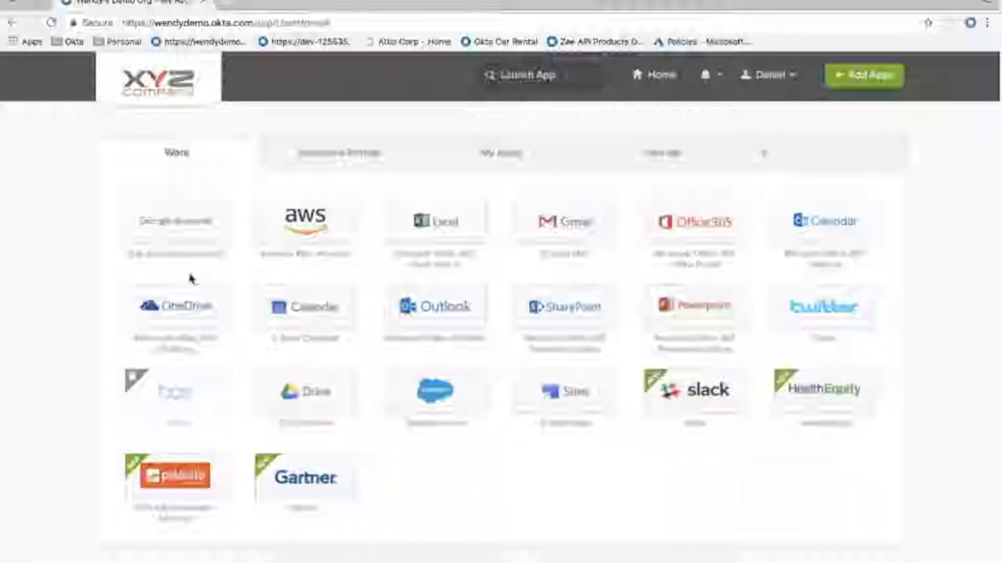
pyautogui.moveTo(328, 157); pyautogui.dragTo(485, 156)
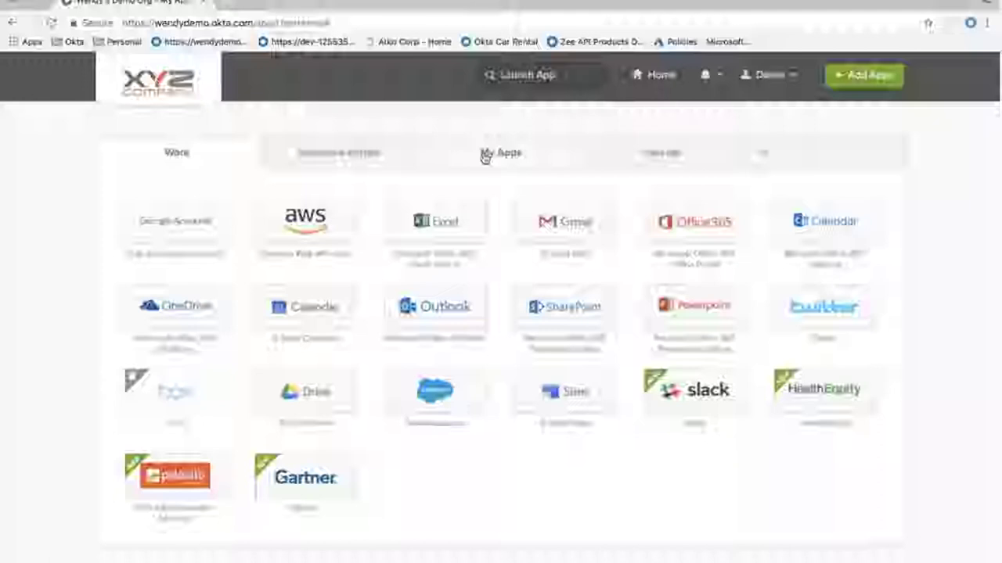
# Search the app catalog for 'Delta Dental', add DeltaSkymiles, and return Home
pyautogui.click(861, 76)
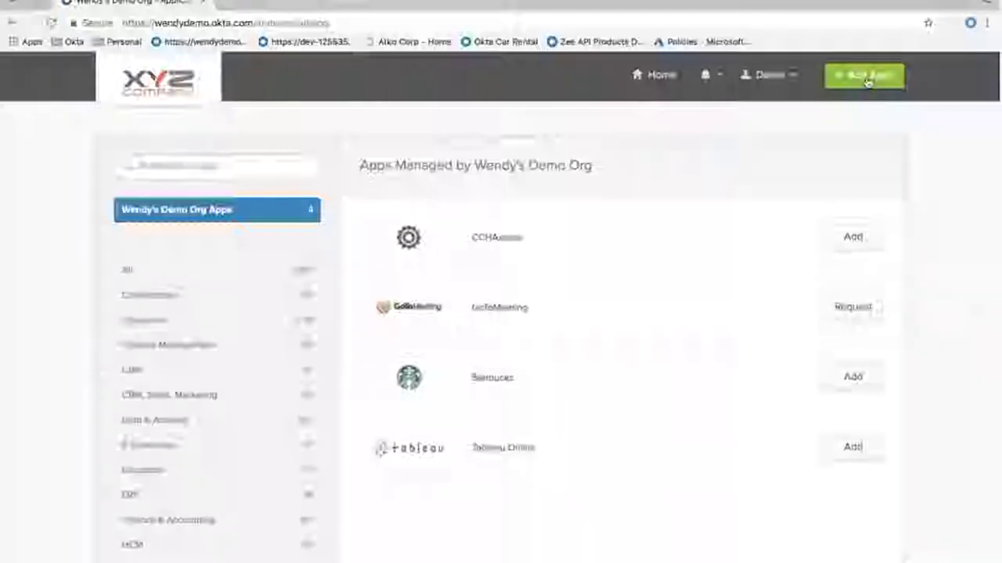
pyautogui.click(867, 78)
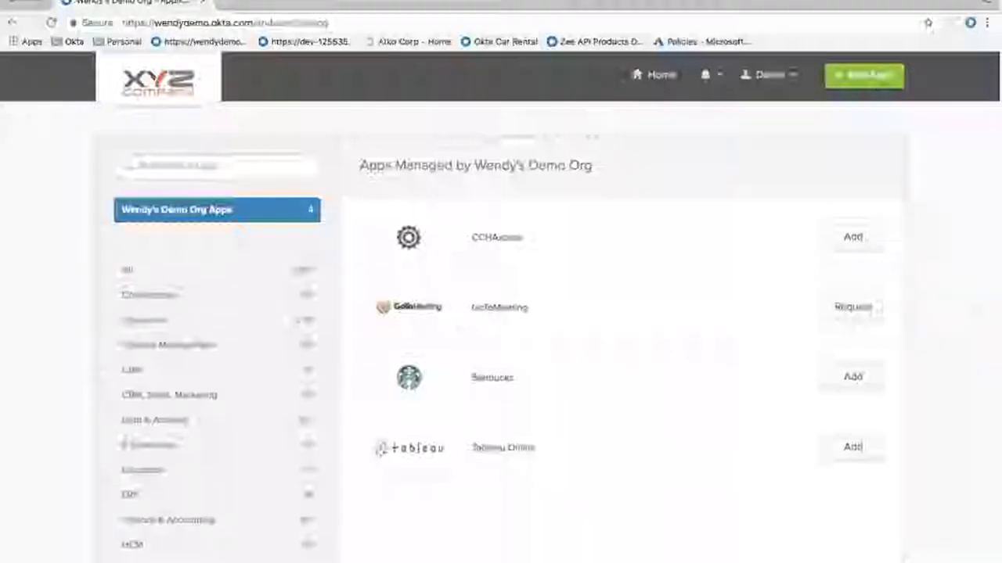
pyautogui.click(172, 165)
pyautogui.write('Delta Dental')
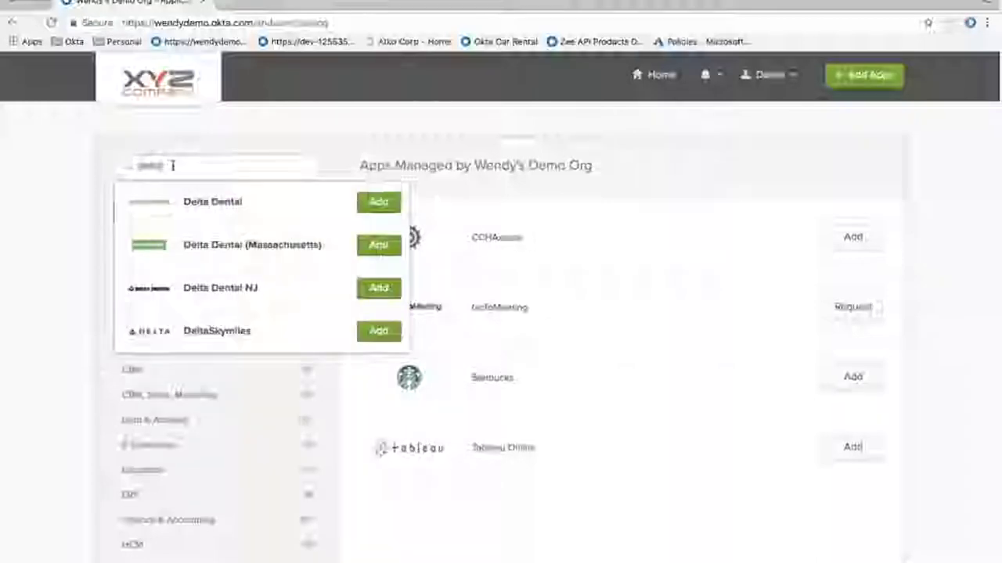
pyautogui.click(379, 331)
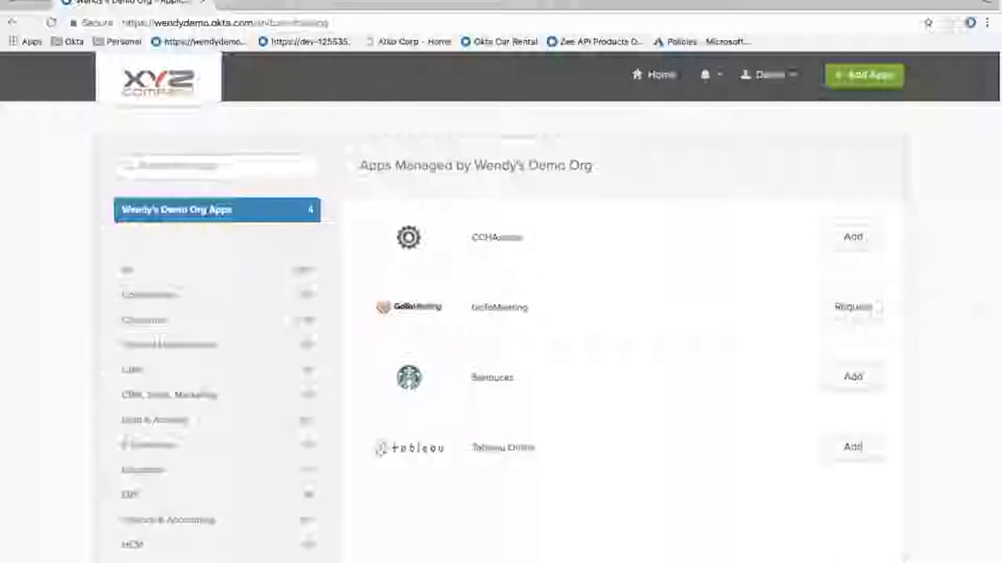
pyautogui.click(662, 75)
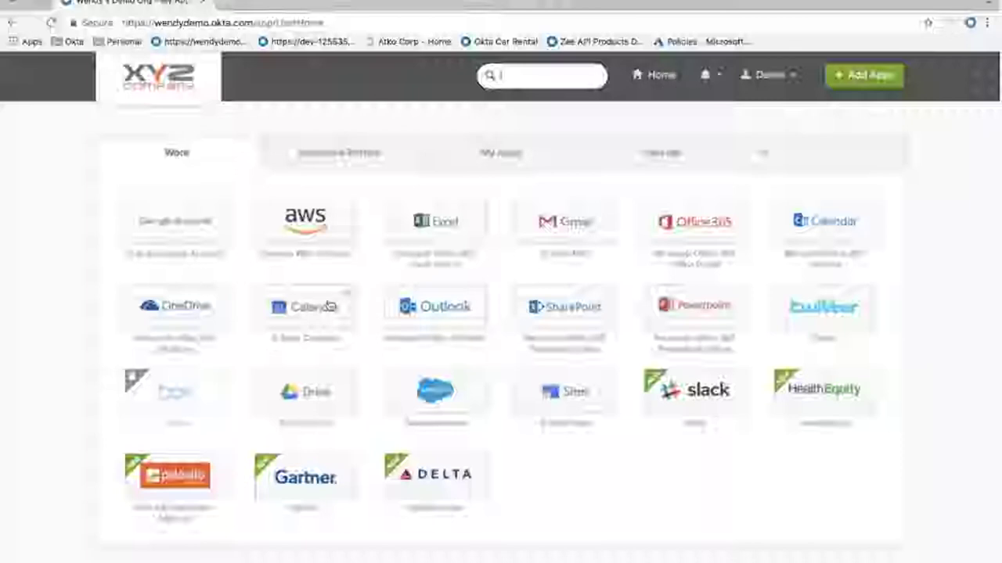
# Put the Calendar tile first in row two, ahead of OneDrive, and focus the app search box
pyautogui.moveTo(329, 307); pyautogui.dragTo(157, 297)
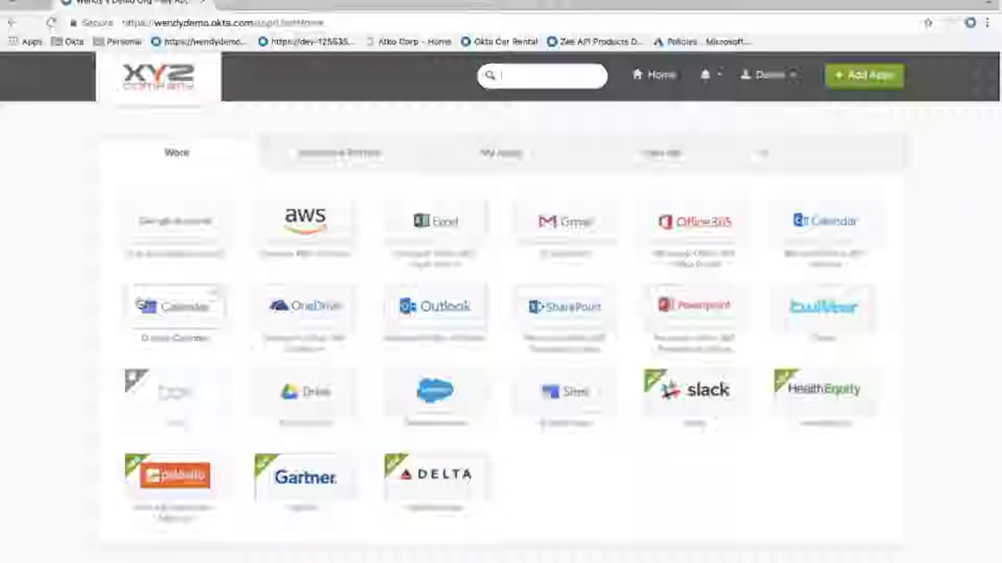
pyautogui.click(503, 75)
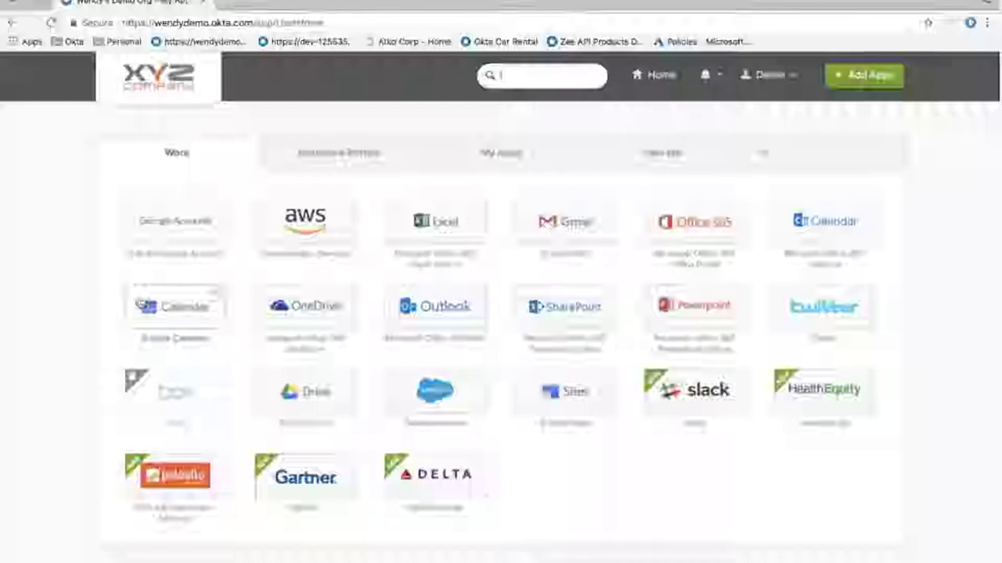
pyautogui.moveTo(606, 410)
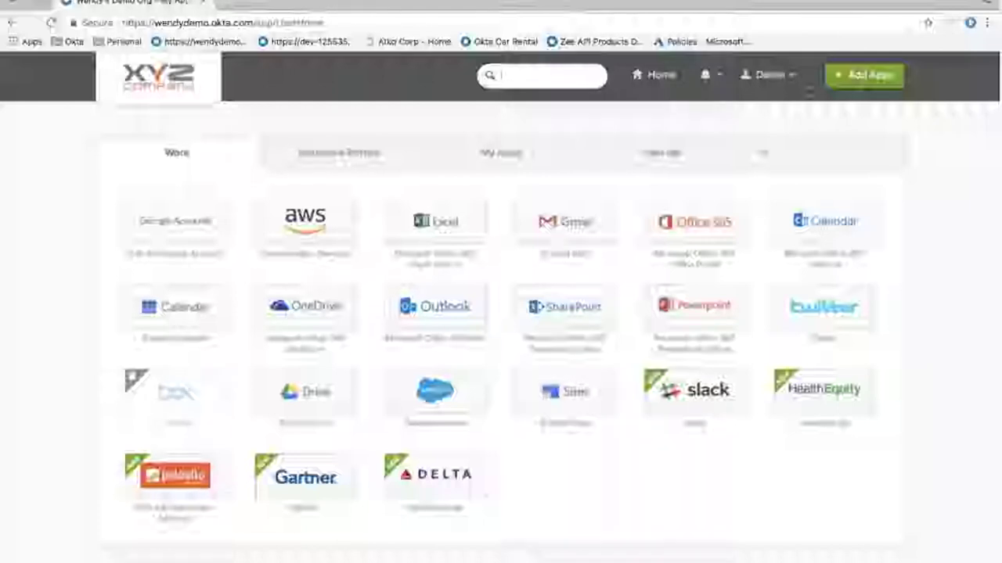
# Open the account Settings page from the user menu
pyautogui.click(795, 76)
pyautogui.click(774, 101)
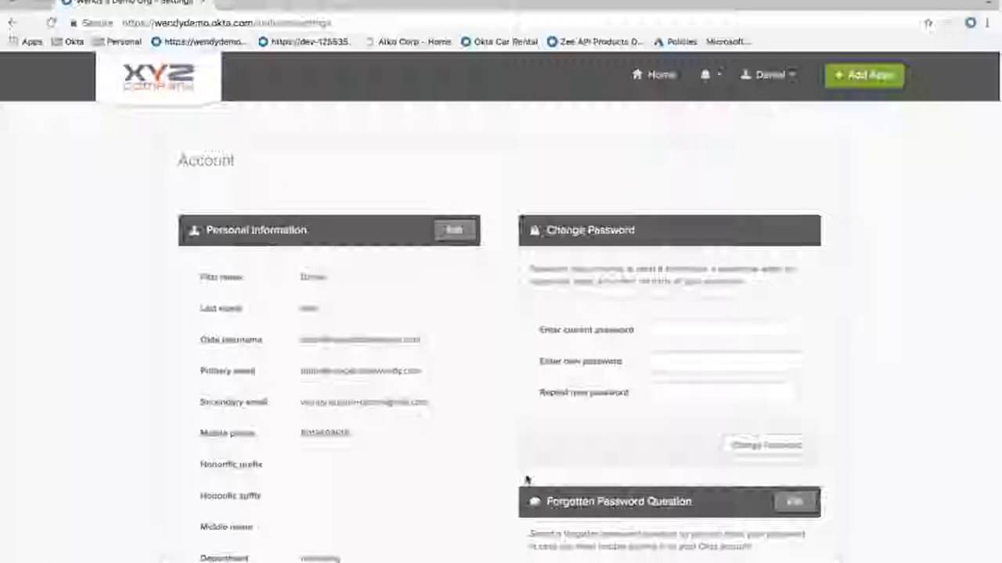
pyautogui.scroll(-2, 509, 423)
pyautogui.scroll(-1, 497, 374)
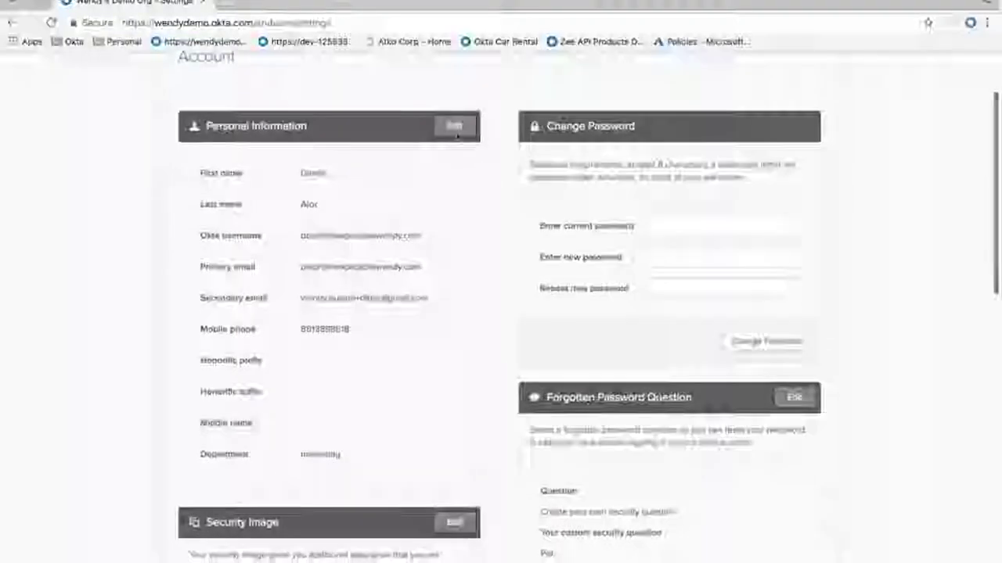
# Edit Personal Information's secondary email, mobile phone and current password fields, then review Extra Verification
pyautogui.click(455, 127)
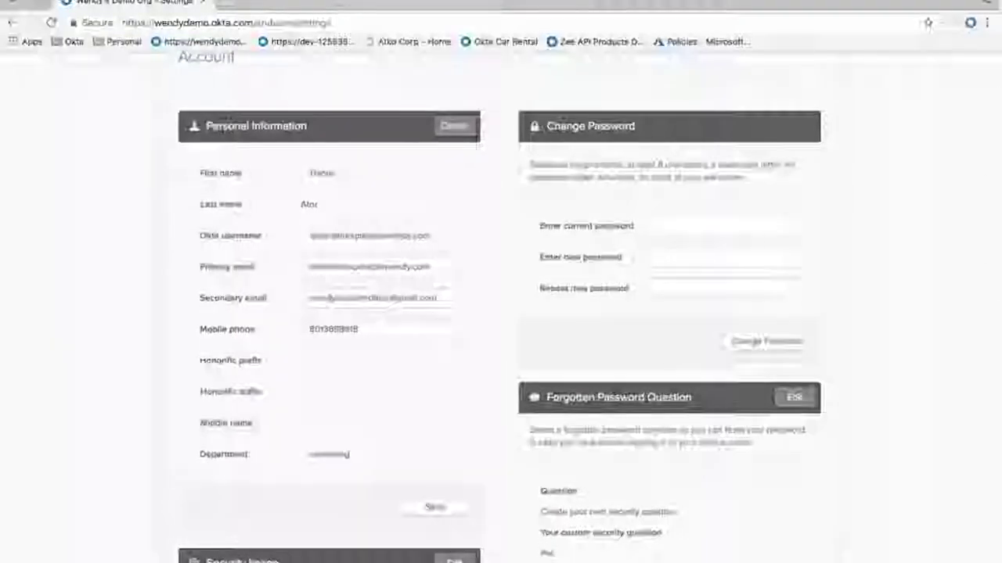
pyautogui.click(447, 298)
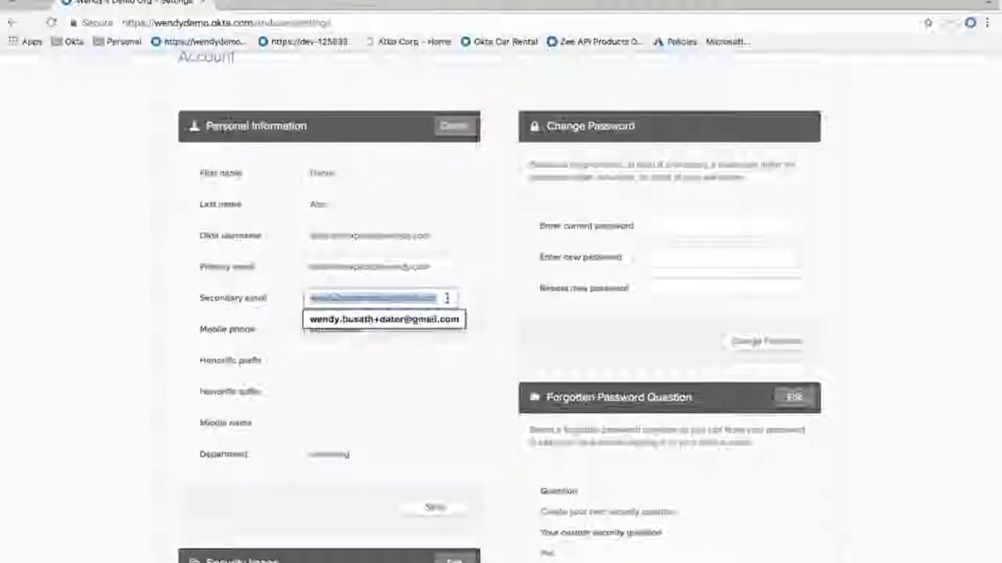
pyautogui.click(367, 329)
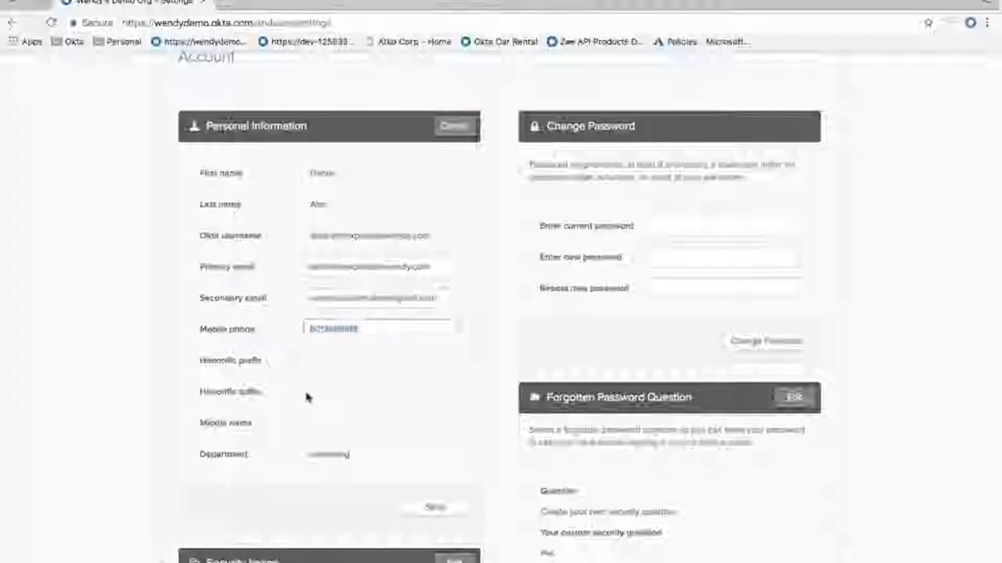
pyautogui.scroll(-1, 306, 398)
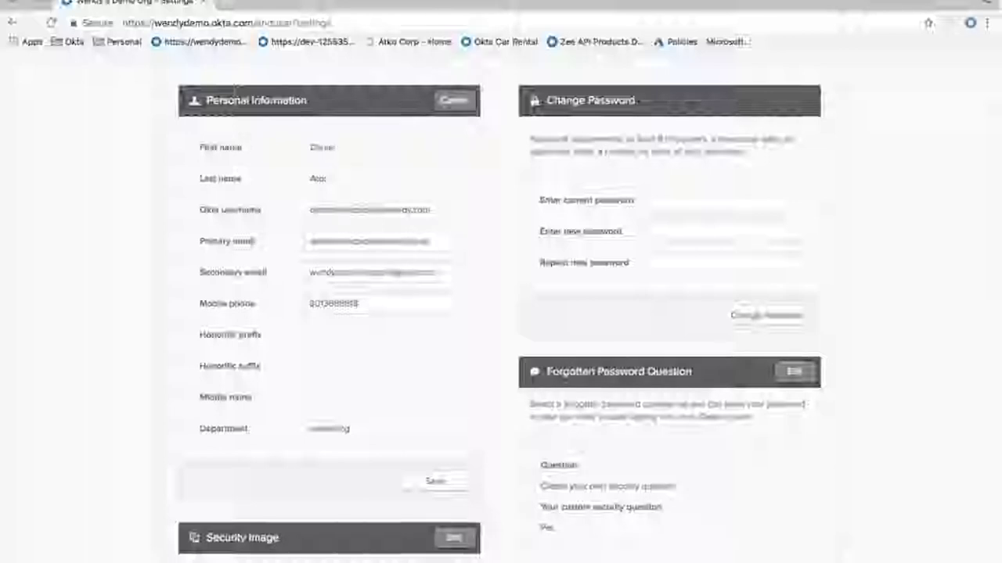
pyautogui.click(705, 200)
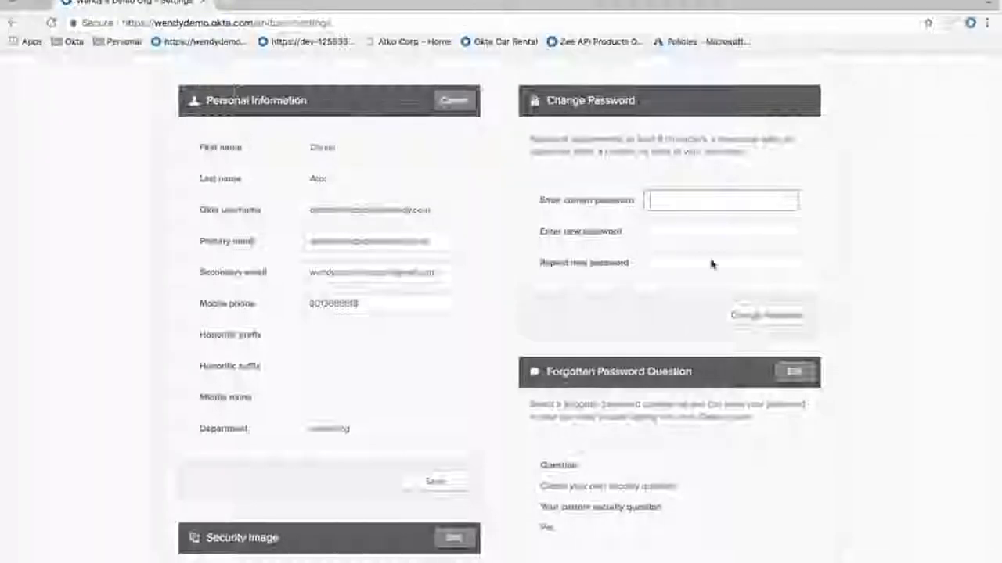
pyautogui.scroll(-1, 710, 262)
pyautogui.scroll(-5, 711, 259)
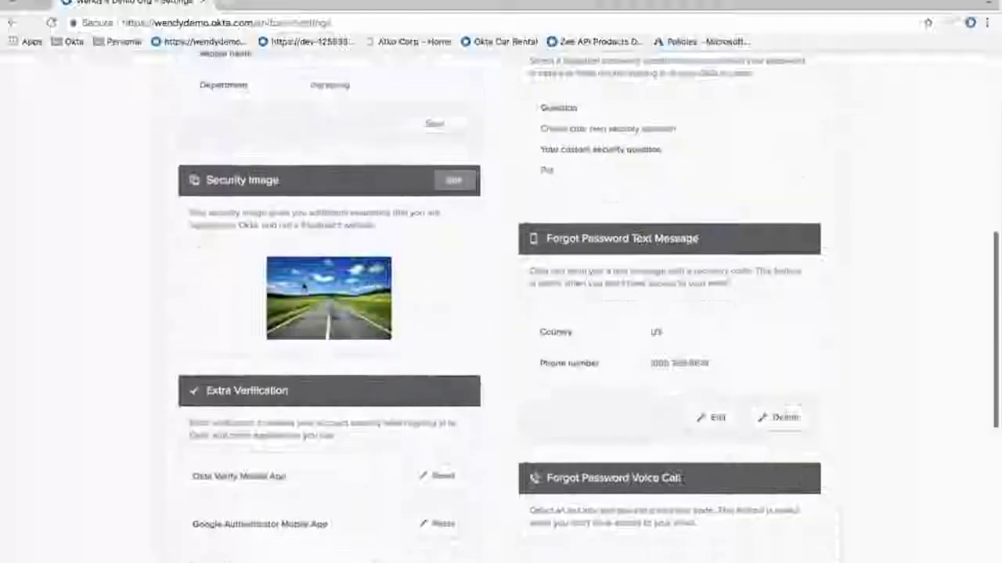
pyautogui.scroll(-3, 355, 437)
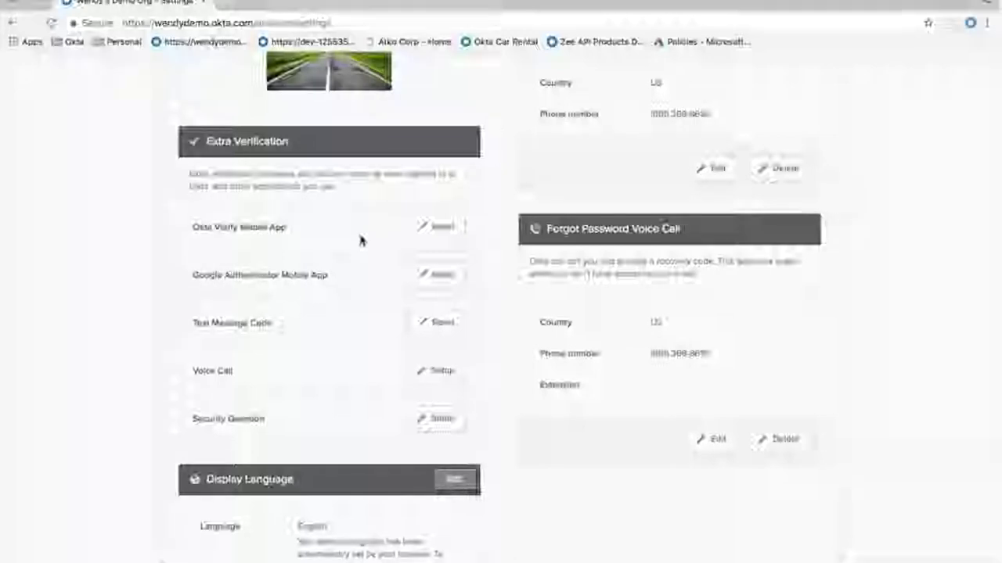
# Cancel the Okta Verify Mobile App reset without revoking it, and open the Add Apps catalog
pyautogui.click(440, 229)
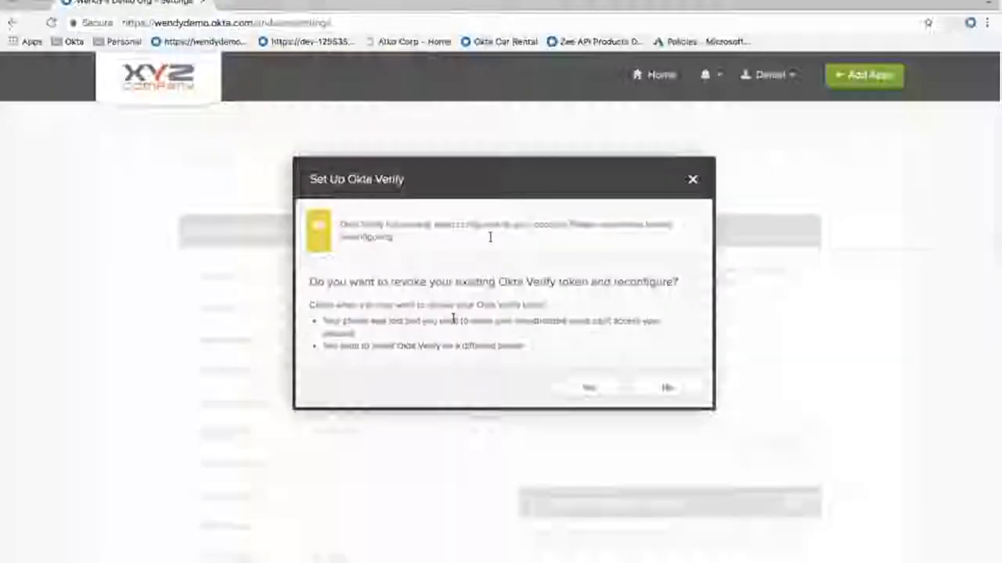
pyautogui.moveTo(498, 282); pyautogui.dragTo(586, 285)
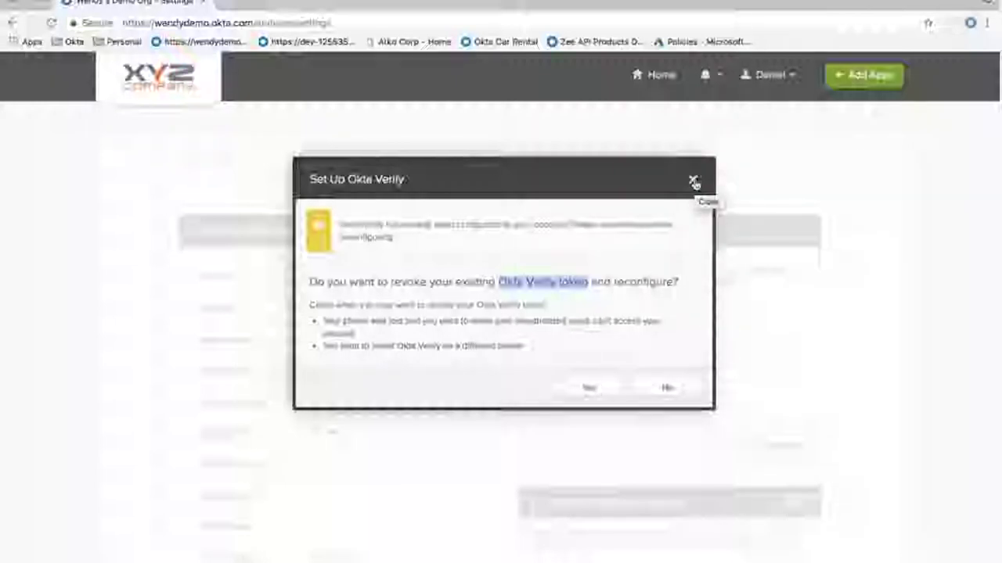
pyautogui.click(693, 182)
pyautogui.click(865, 75)
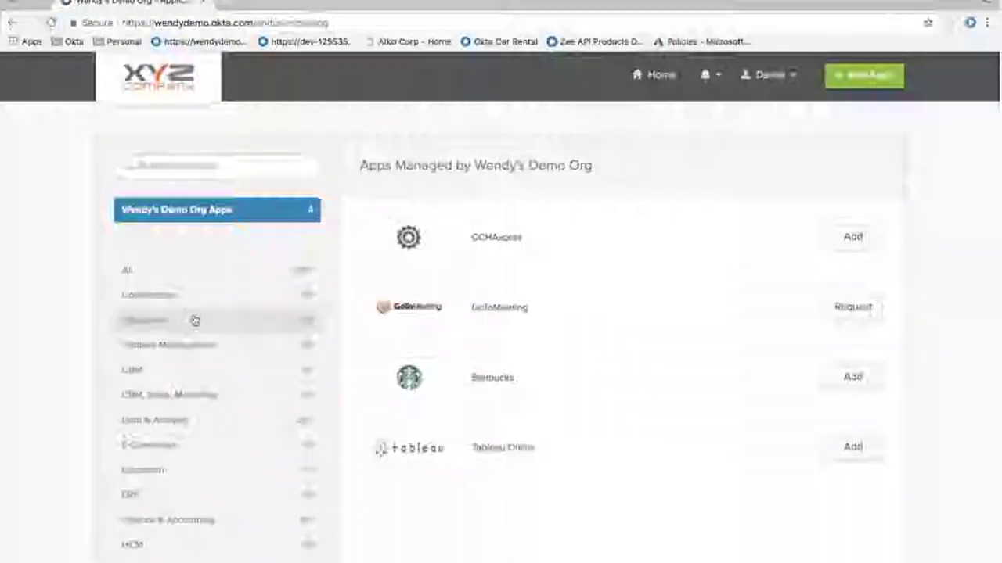
pyautogui.scroll(-1, 198, 472)
pyautogui.scroll(-3, 197, 472)
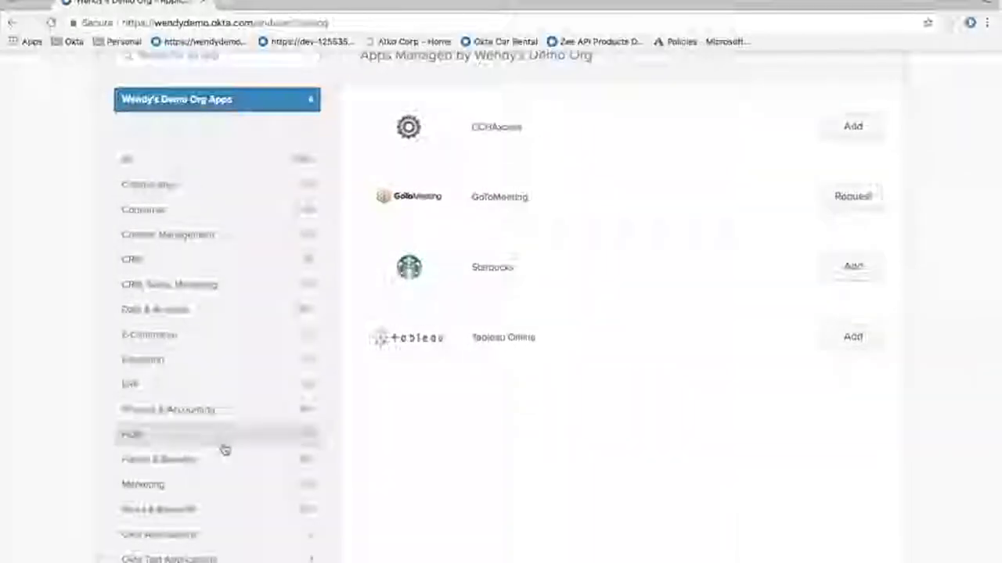
pyautogui.scroll(2, 224, 450)
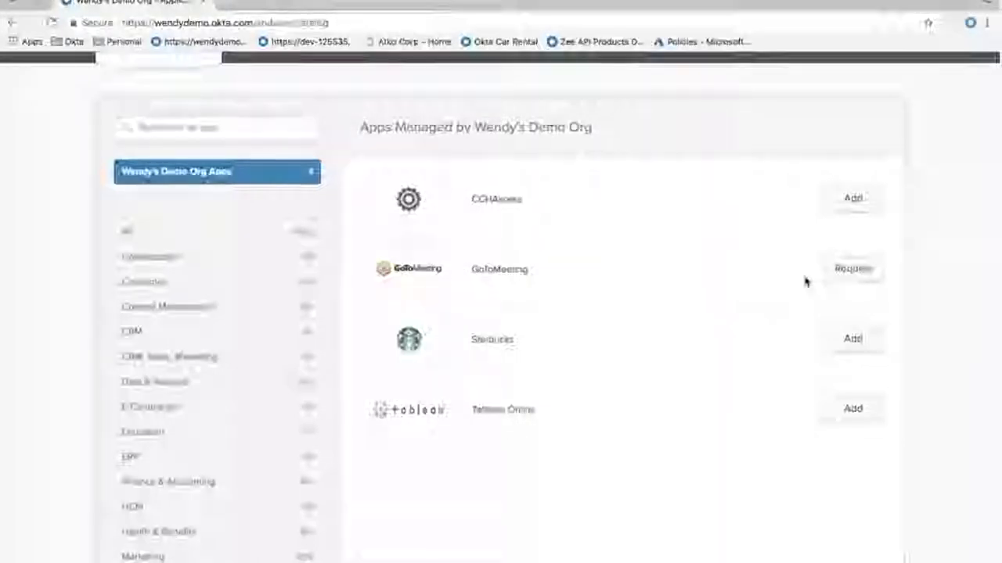
# Submit a GoToMeeting access request with the comment 'need this'
pyautogui.click(853, 269)
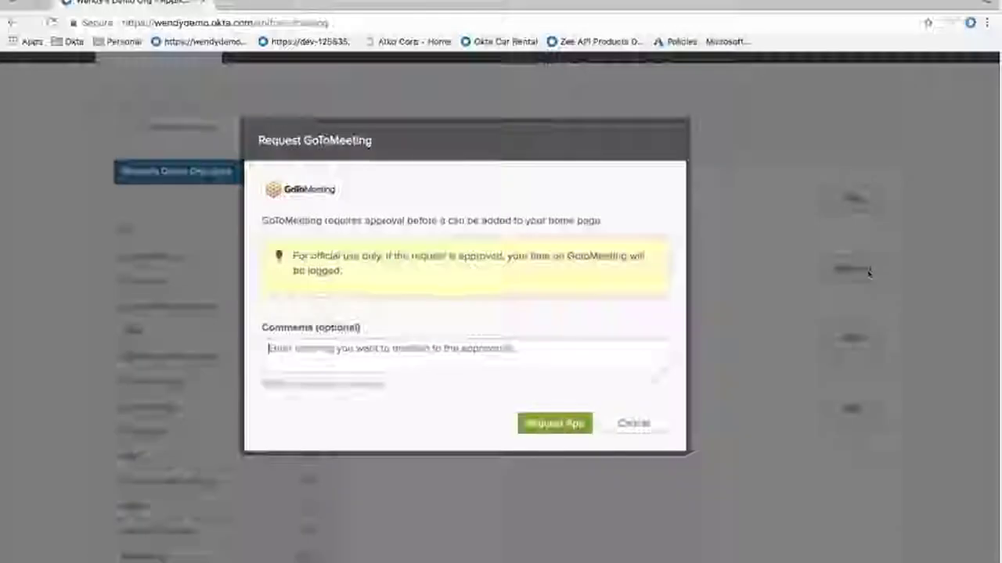
pyautogui.click(487, 361)
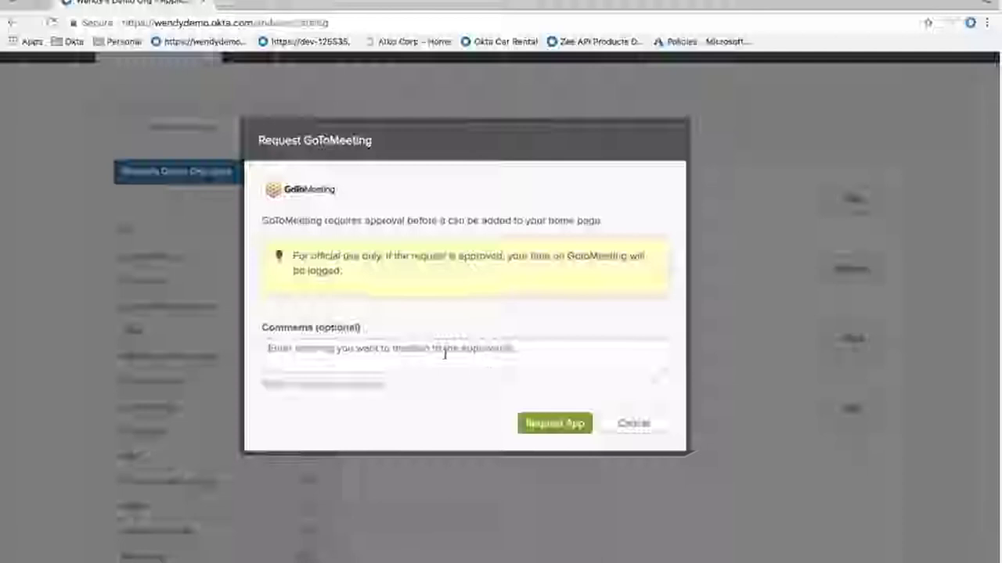
pyautogui.write('need this')
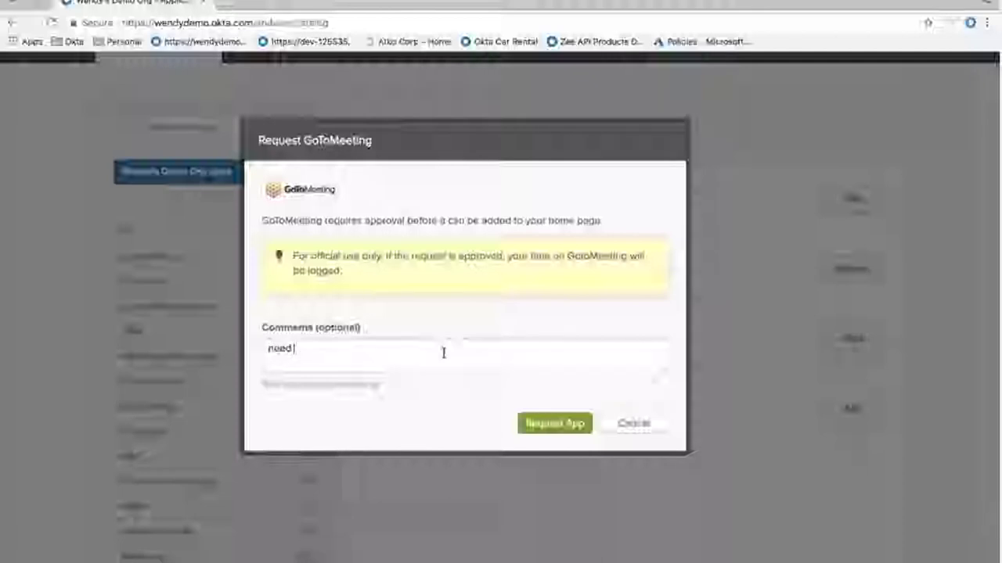
pyautogui.click(567, 427)
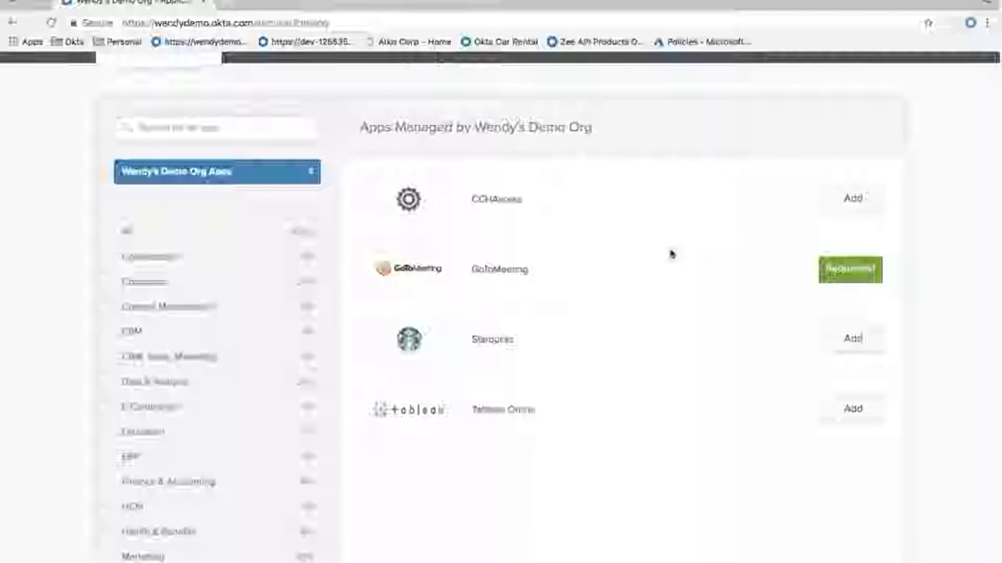
# Scroll up the catalog and go back to the Home Work tab of app tiles
pyautogui.scroll(2, 670, 253)
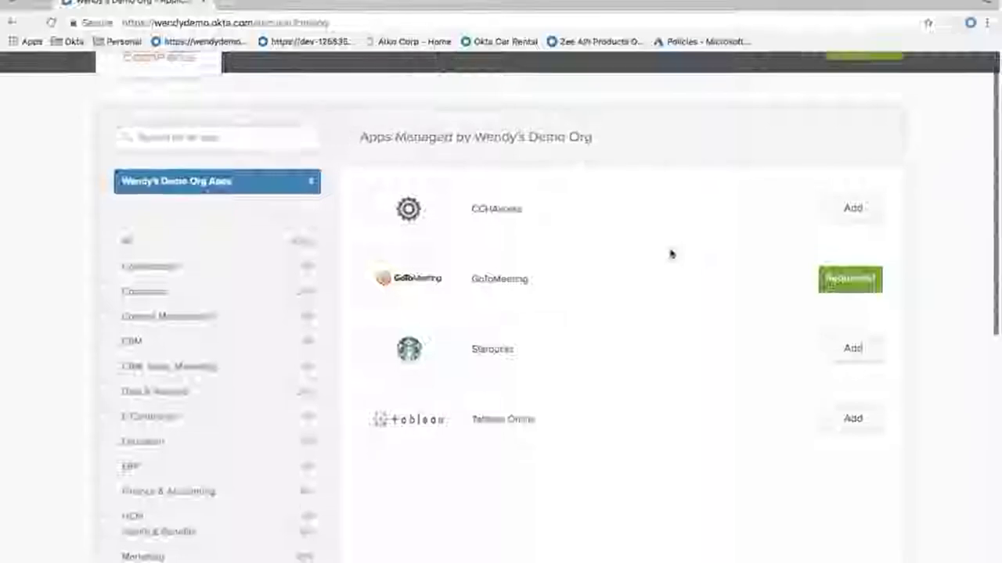
pyautogui.click(661, 75)
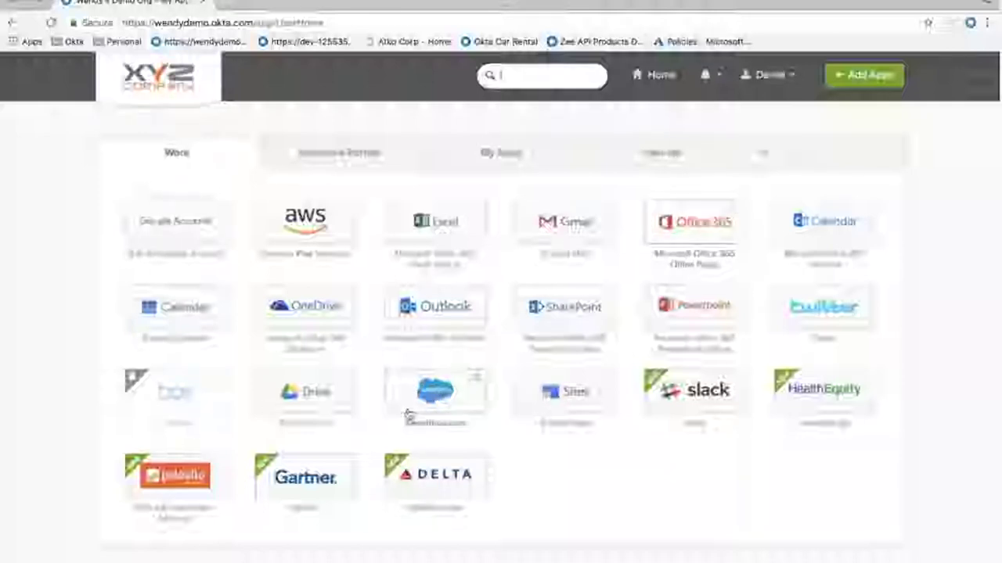
# Launch Salesforce.com via single sign-on, then switch between the Okta and Salesforce browser tabs
pyautogui.click(438, 395)
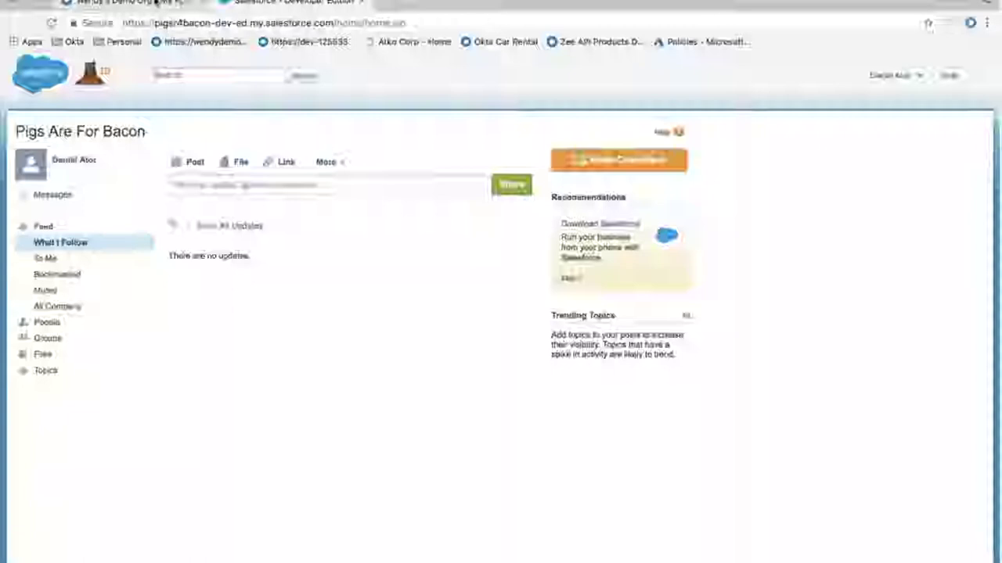
pyautogui.click(156, 3)
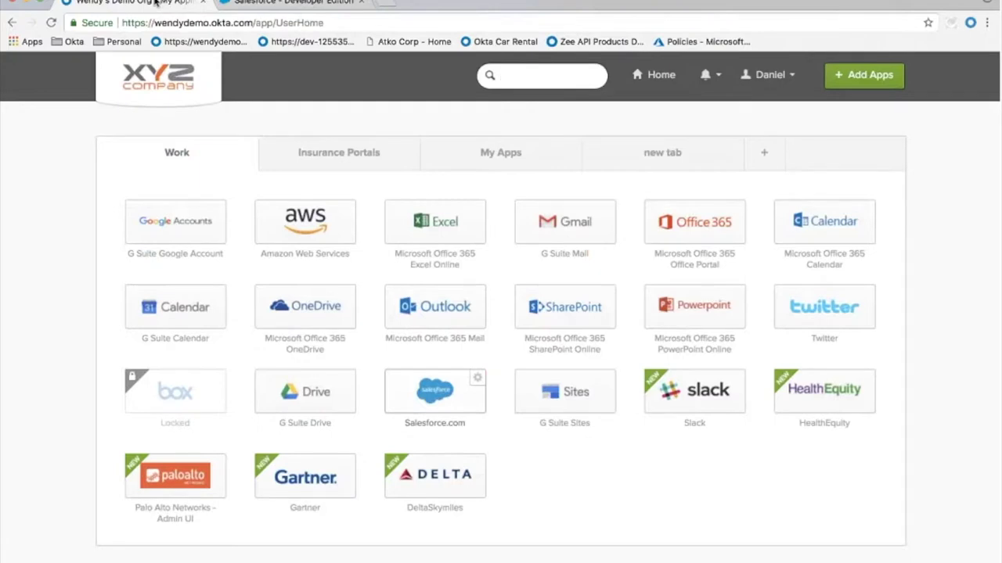
pyautogui.click(302, 5)
# Switch to the Okta tab, preview the Okta plugin's Your Apps list, then close it
pyautogui.click(159, 5)
pyautogui.click(970, 24)
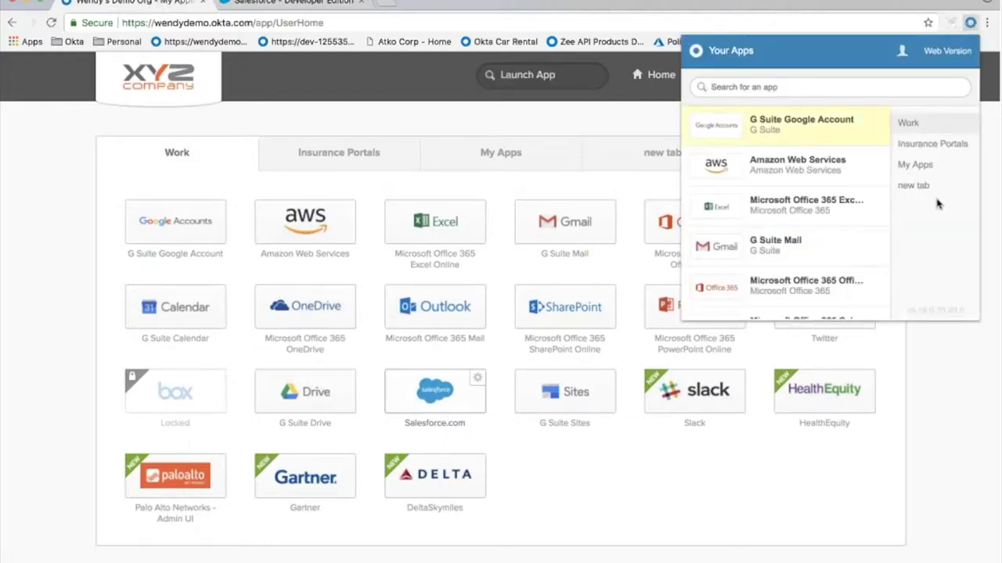
pyautogui.click(943, 365)
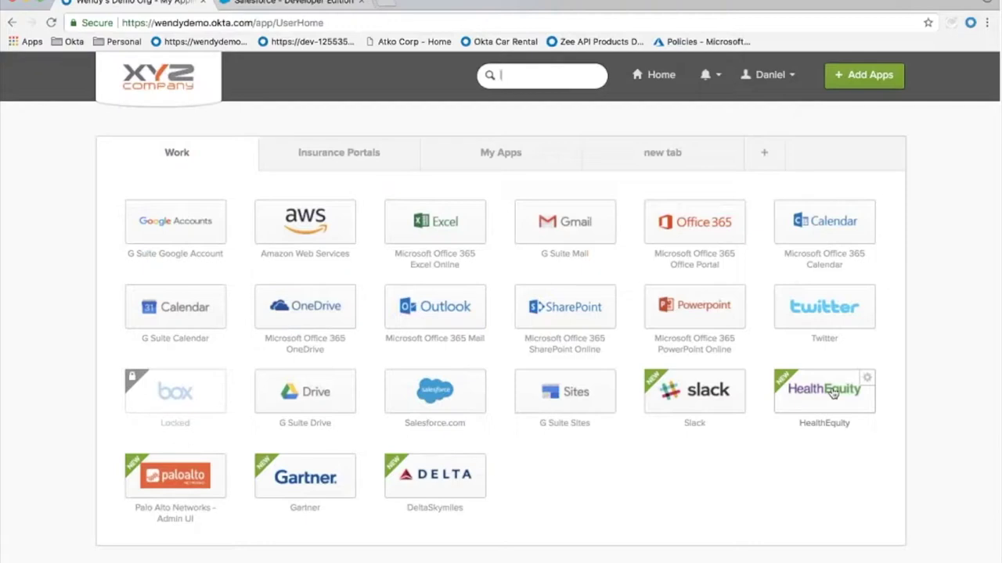
# Launch HealthEquity and submit the stored account password to sign in
pyautogui.click(834, 394)
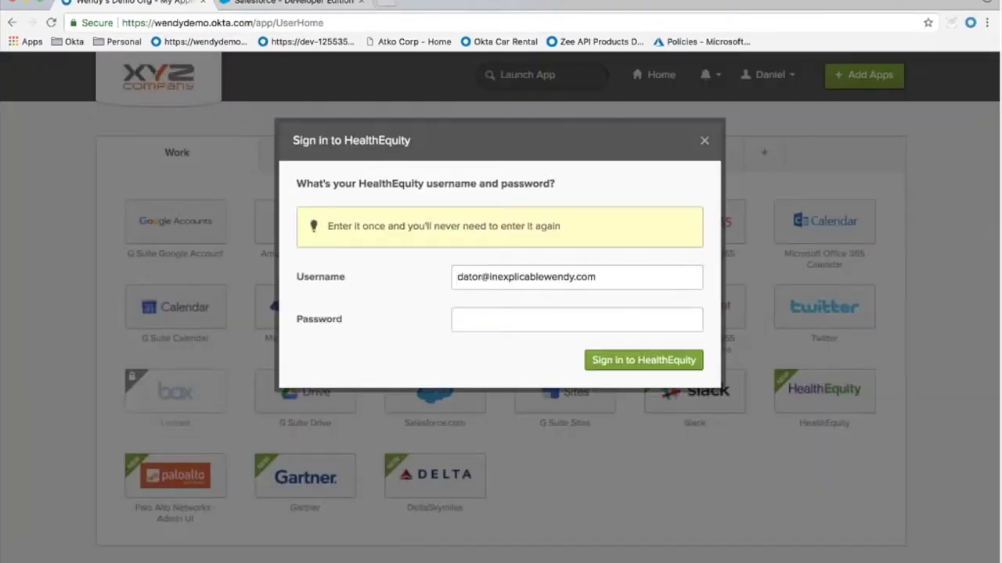
pyautogui.click(555, 320)
pyautogui.write('•••••')
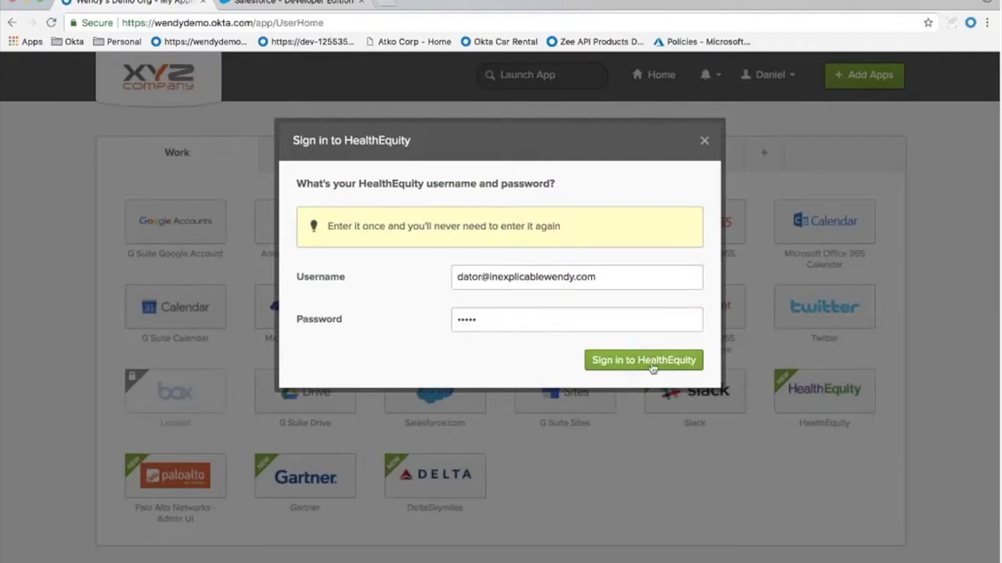
pyautogui.click(651, 362)
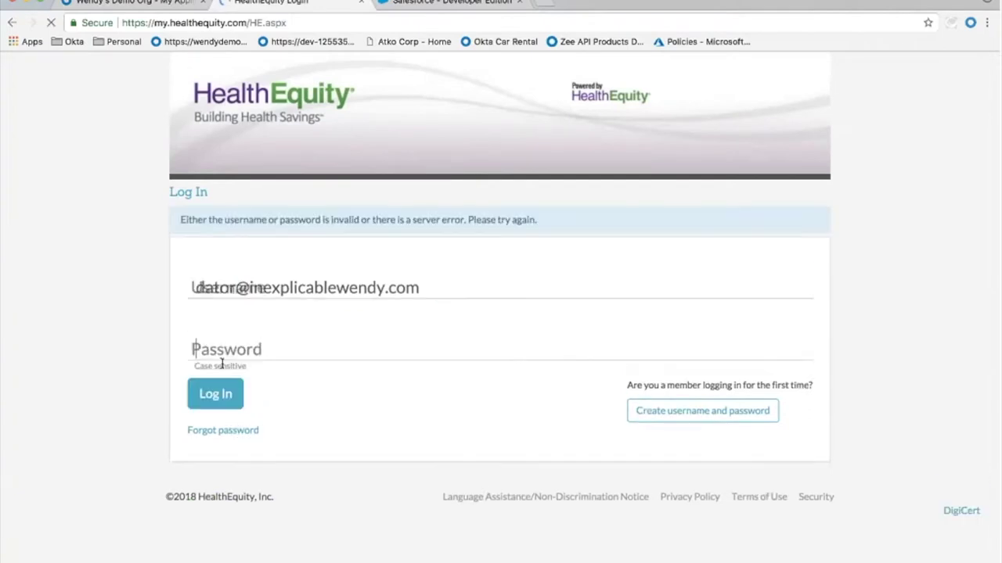
# Close the failed HealthEquity tab, report the sign-in as unsuccessful, and dismiss the form
pyautogui.click(361, 4)
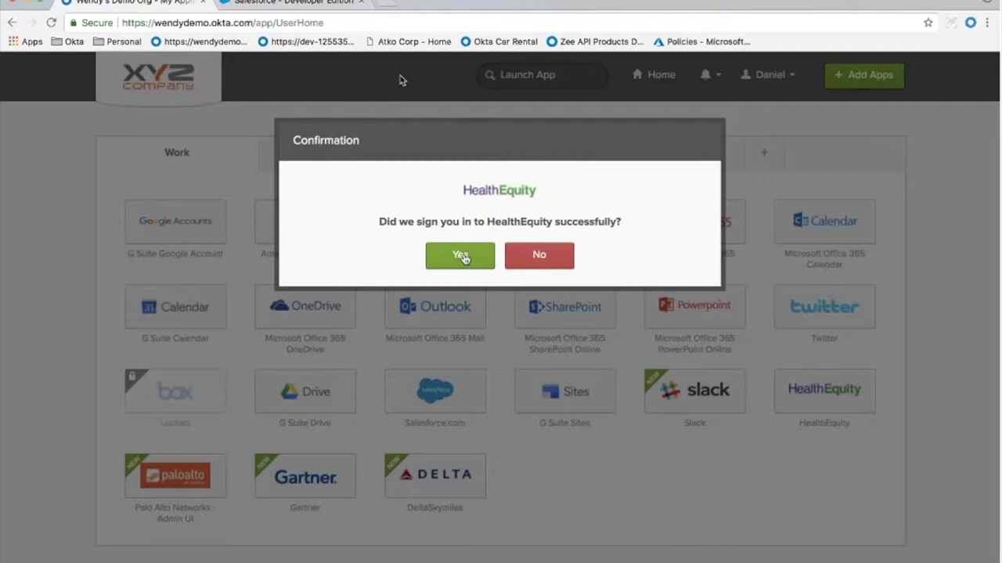
pyautogui.click(511, 261)
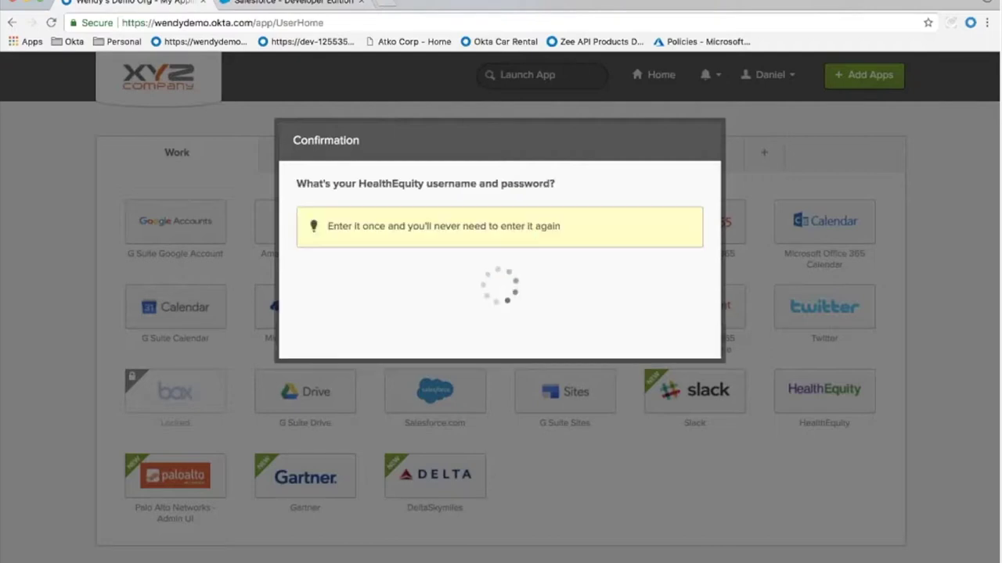
pyautogui.click(700, 141)
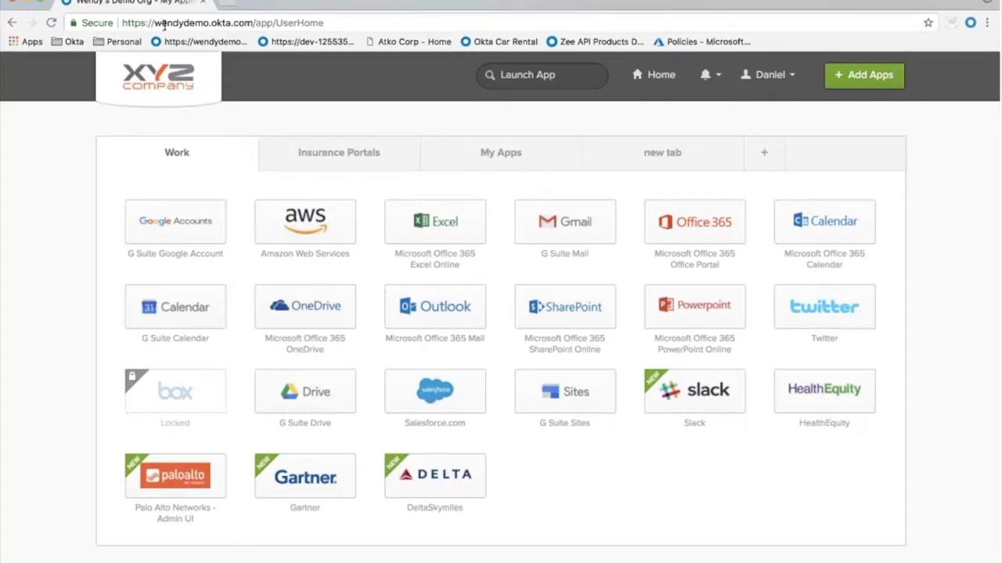
# Highlight the organisation's subdomain in Chrome's address bar, then switch to Firefox's Appearance settings
pyautogui.moveTo(167, 24)
pyautogui.mouseDown()
pyautogui.moveTo(254, 22)
pyautogui.moveTo(157, 22)
pyautogui.mouseUp()
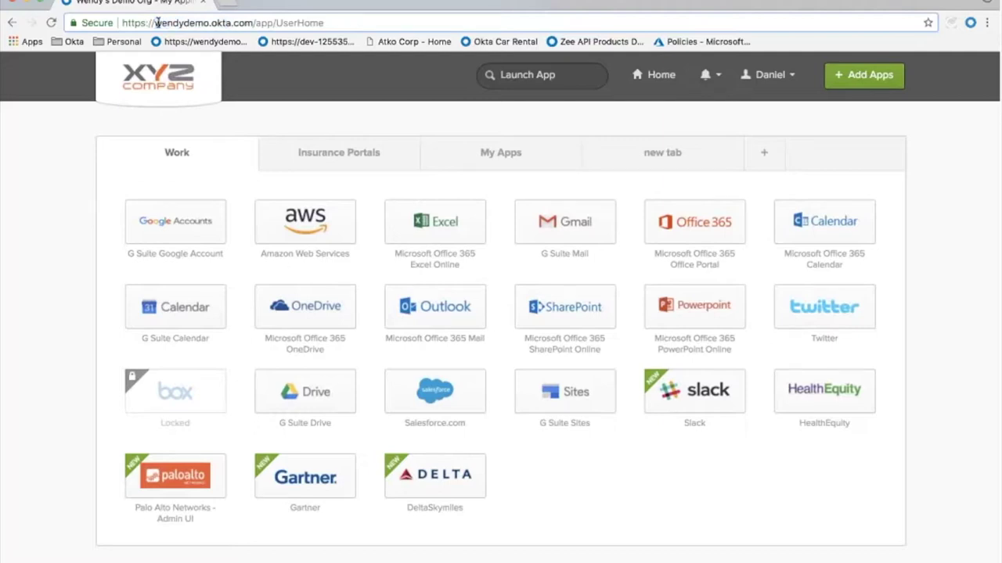
pyautogui.click(157, 21)
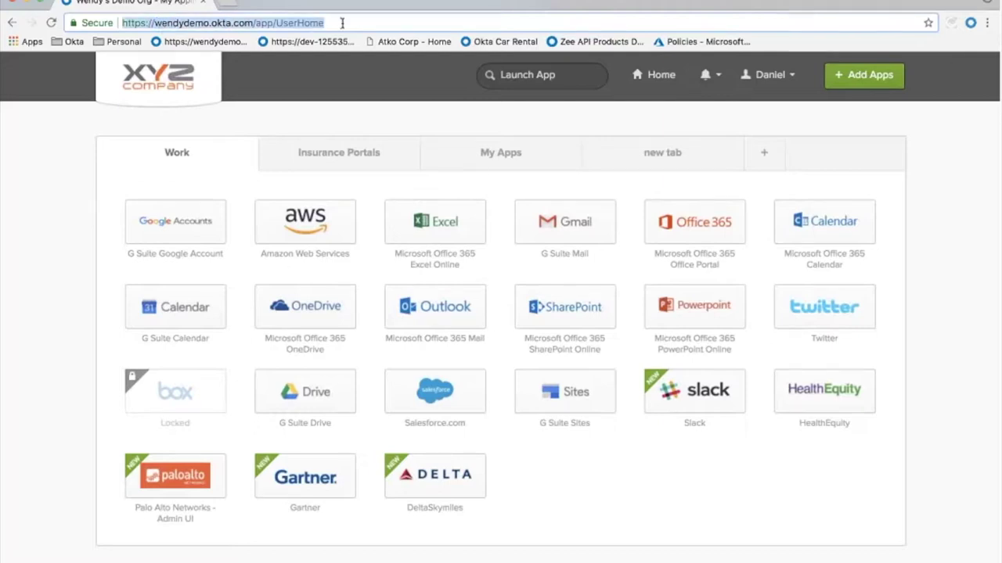
pyautogui.click(147, 25)
pyautogui.moveTo(154, 23); pyautogui.dragTo(209, 24)
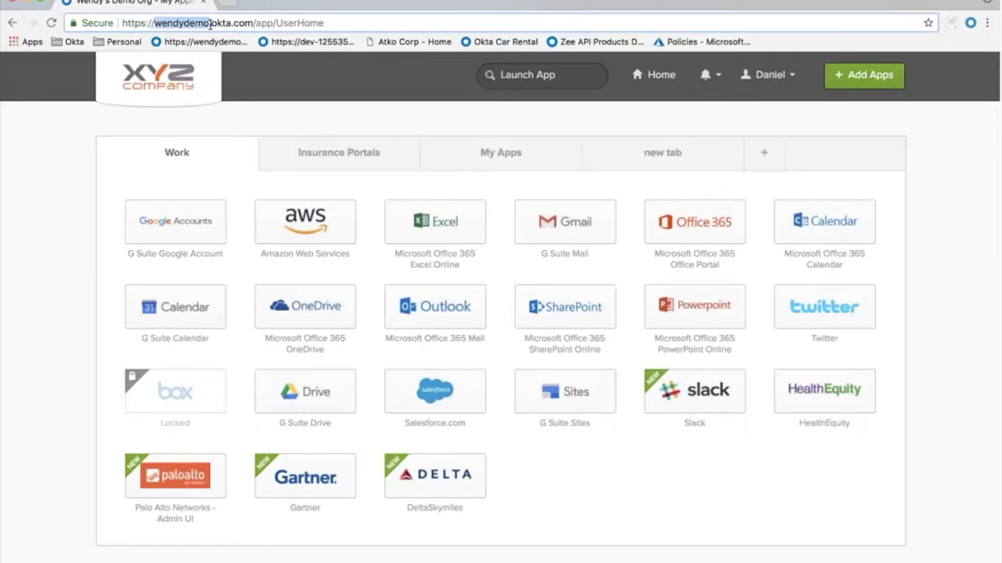
pyautogui.press('super+Tab')
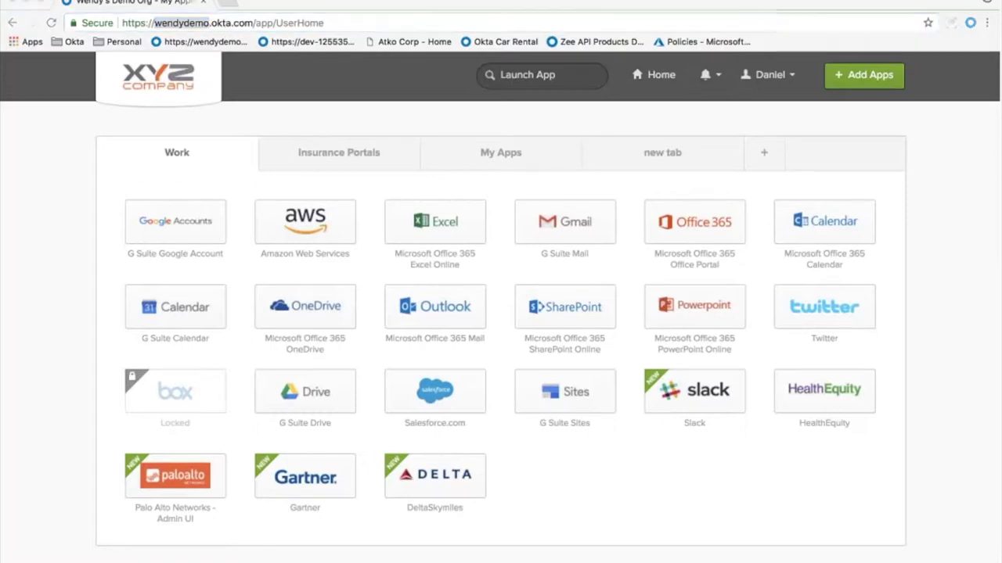
pyautogui.press('super+Tab')
pyautogui.press('super+Tab')
pyautogui.press('super+Tab')
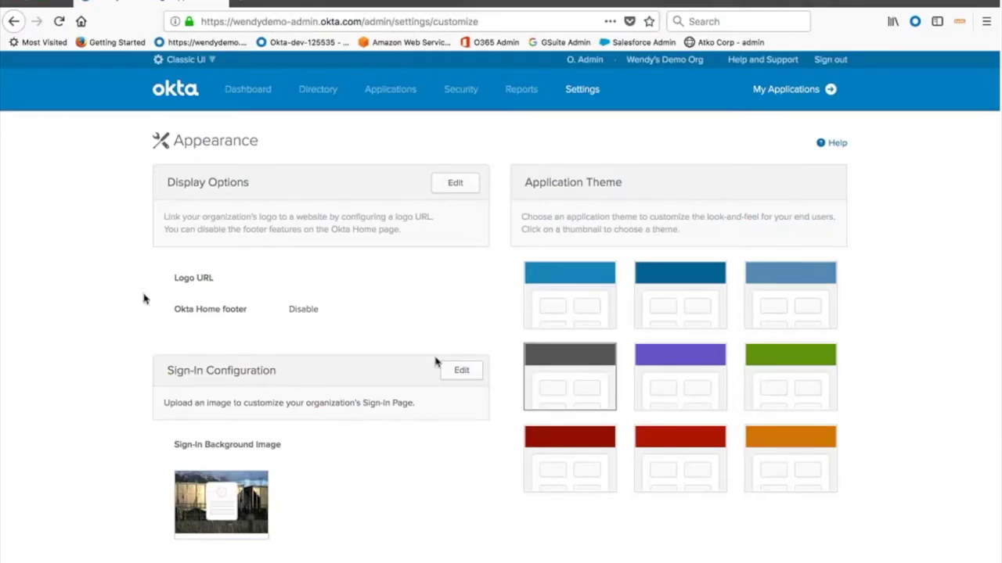
# Preview the admin's My Applications end-user page, then return to the admin Dashboard
pyautogui.click(800, 98)
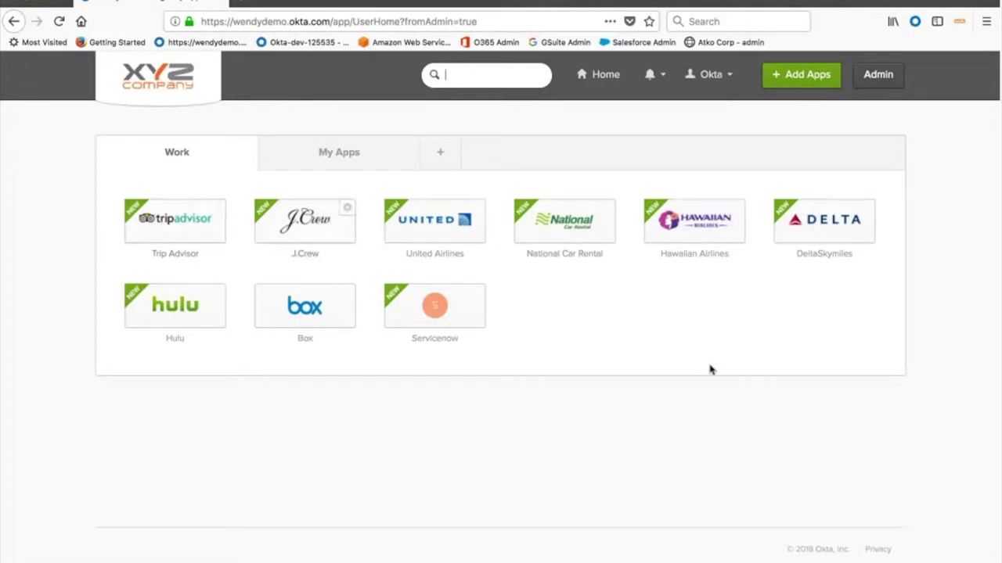
pyautogui.click(880, 78)
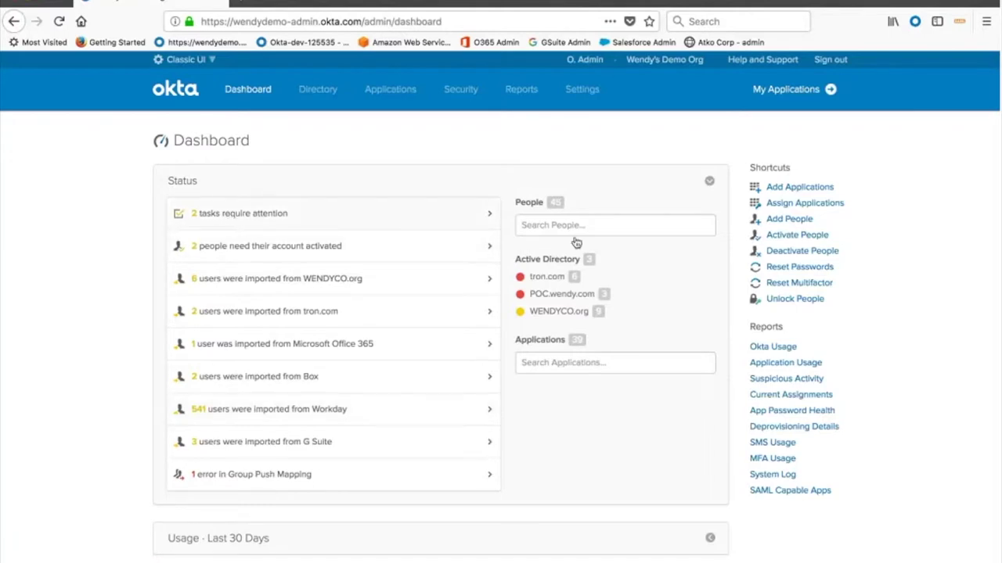
# Expand the Dashboard's Usage · Last 30 Days section and highlight the top users by sign-ins
pyautogui.scroll(-2, 548, 499)
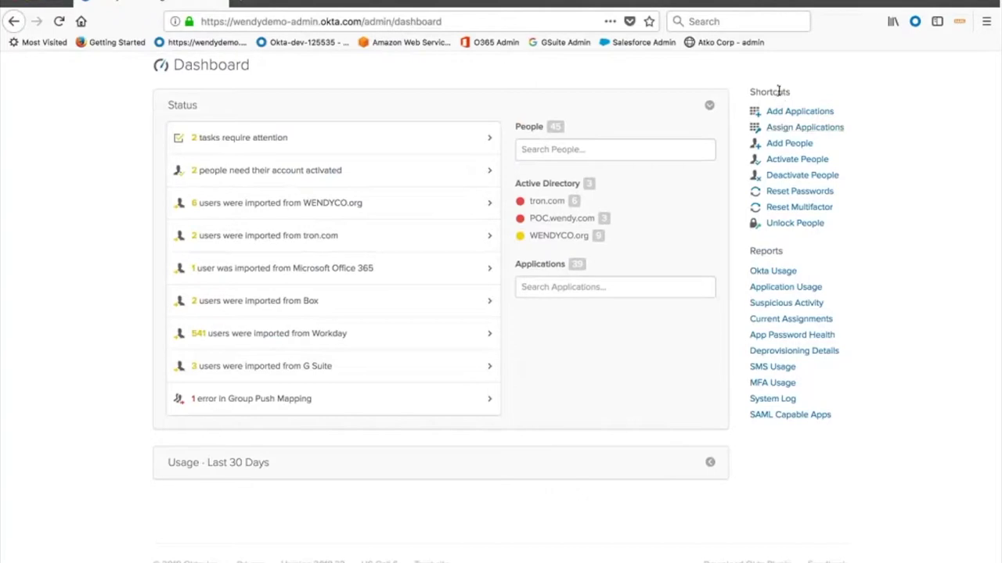
pyautogui.click(709, 463)
pyautogui.scroll(-3, 586, 539)
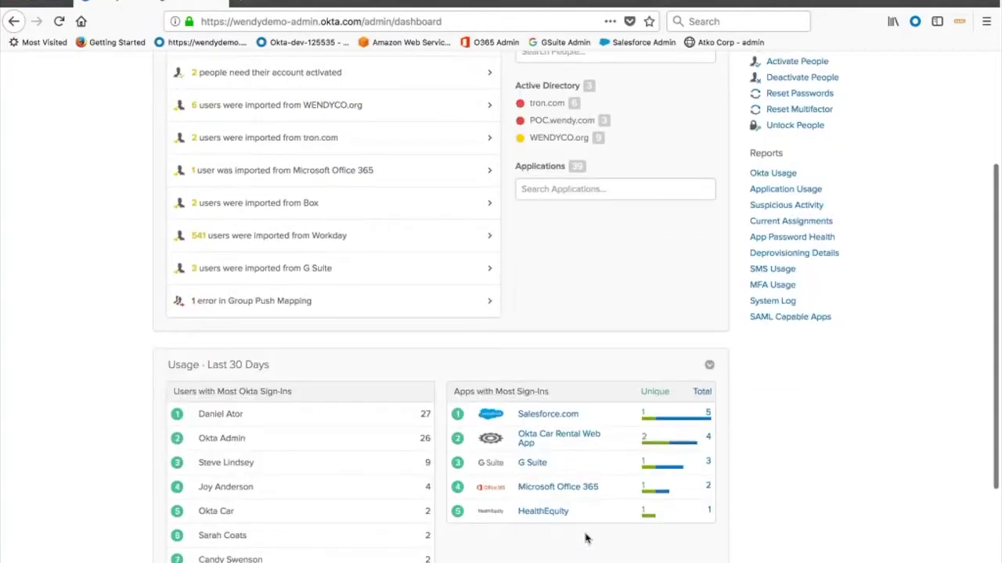
pyautogui.scroll(-4, 585, 539)
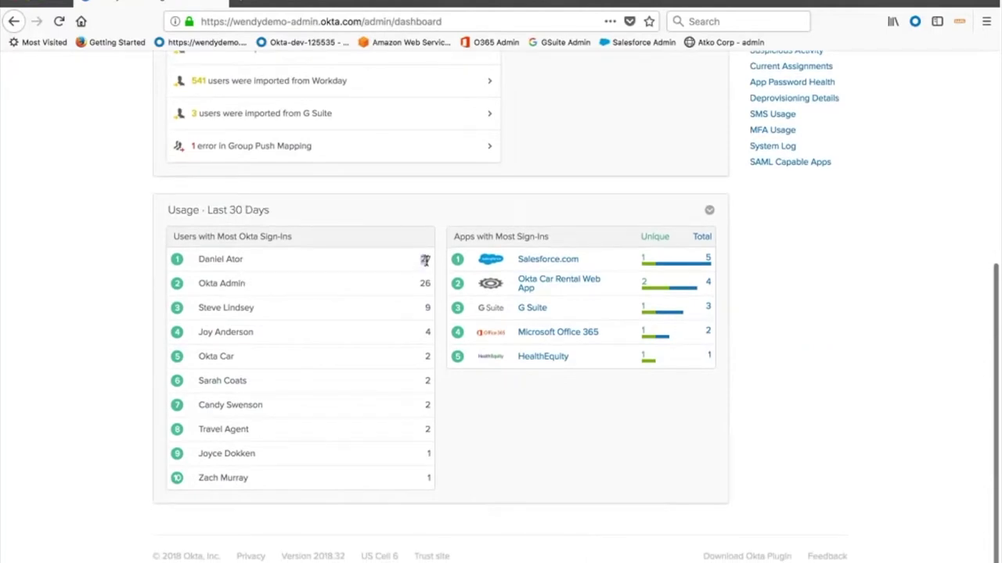
pyautogui.moveTo(425, 282); pyautogui.dragTo(447, 286)
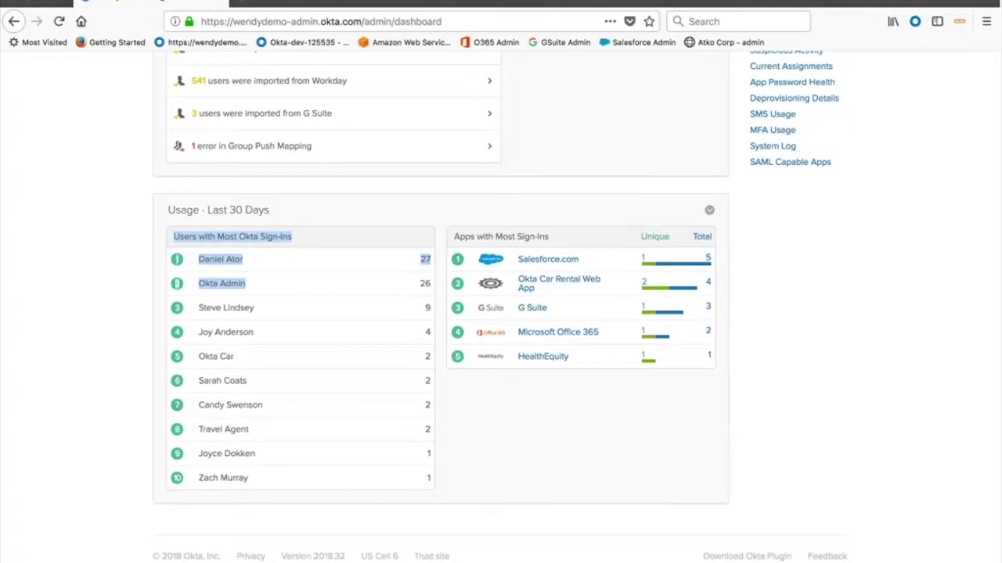
# Open the Directory People list
pyautogui.scroll(5, 645, 322)
pyautogui.moveTo(318, 108)
pyautogui.click(312, 128)
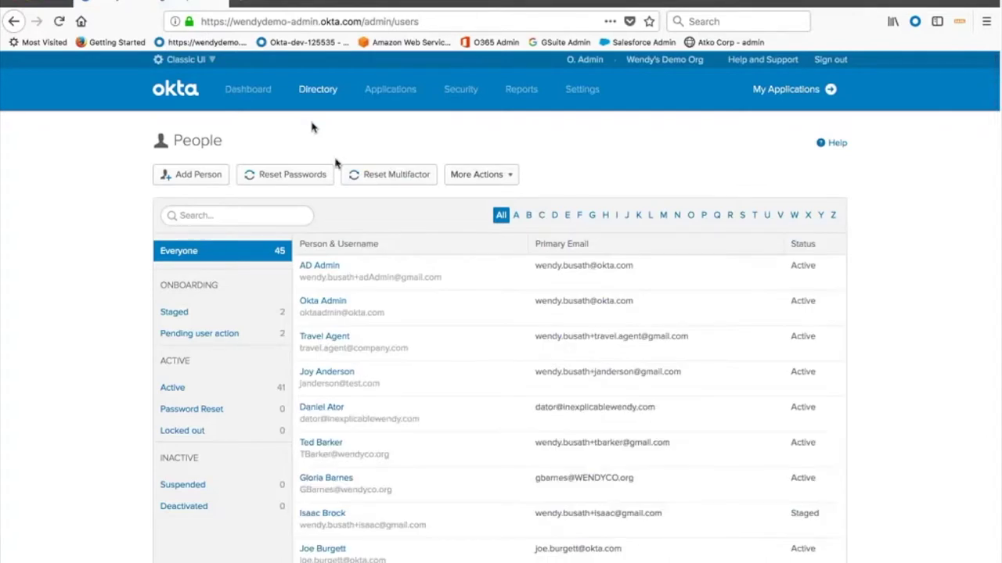
pyautogui.scroll(-2, 403, 342)
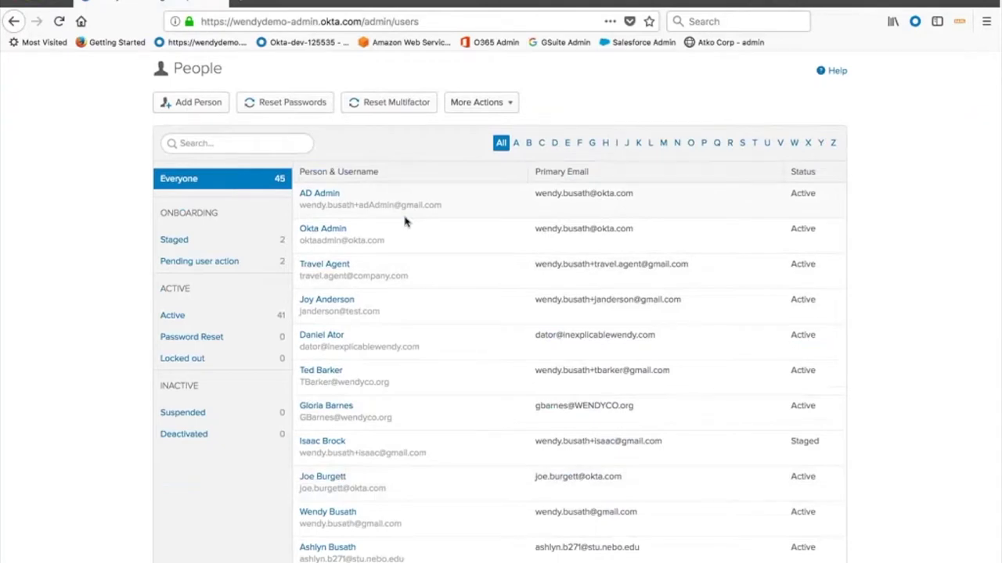
pyautogui.click(200, 103)
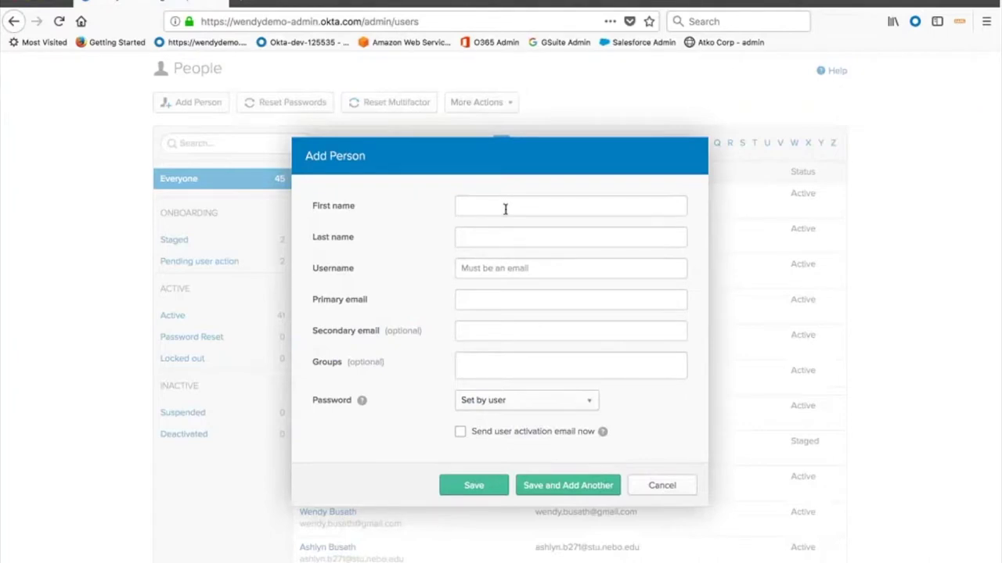
pyautogui.click(662, 486)
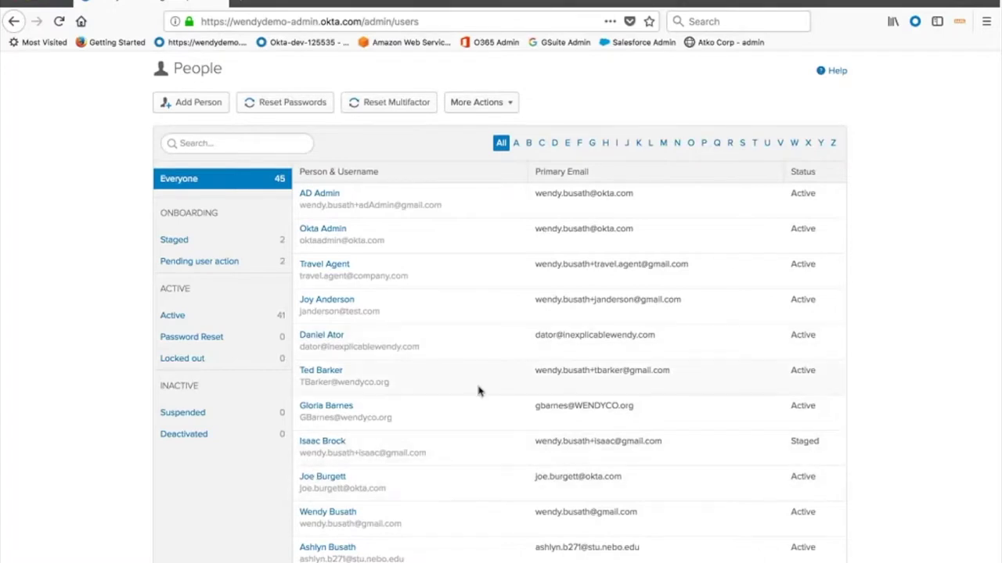
pyautogui.scroll(1, 460, 239)
pyautogui.scroll(2, 460, 239)
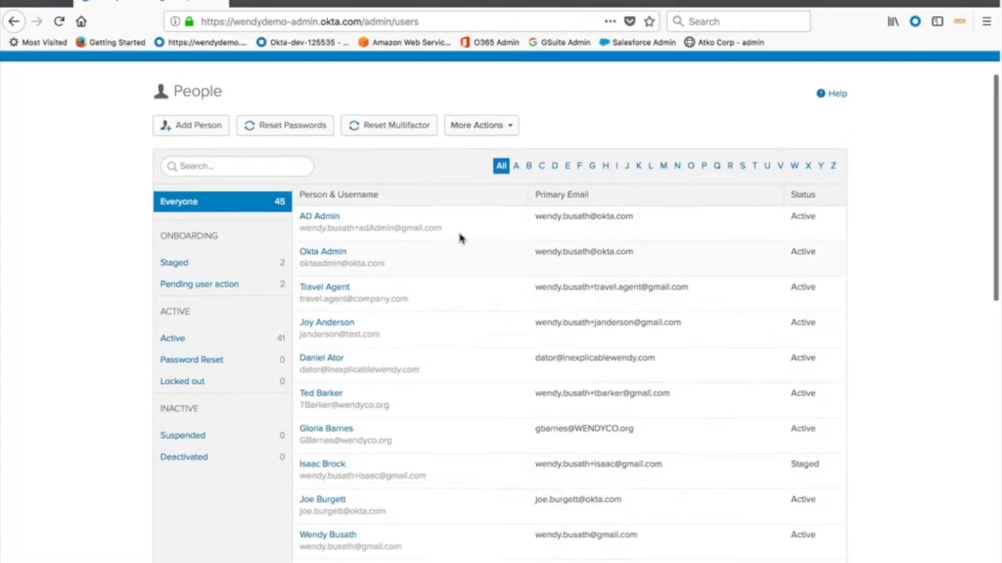
pyautogui.moveTo(318, 89)
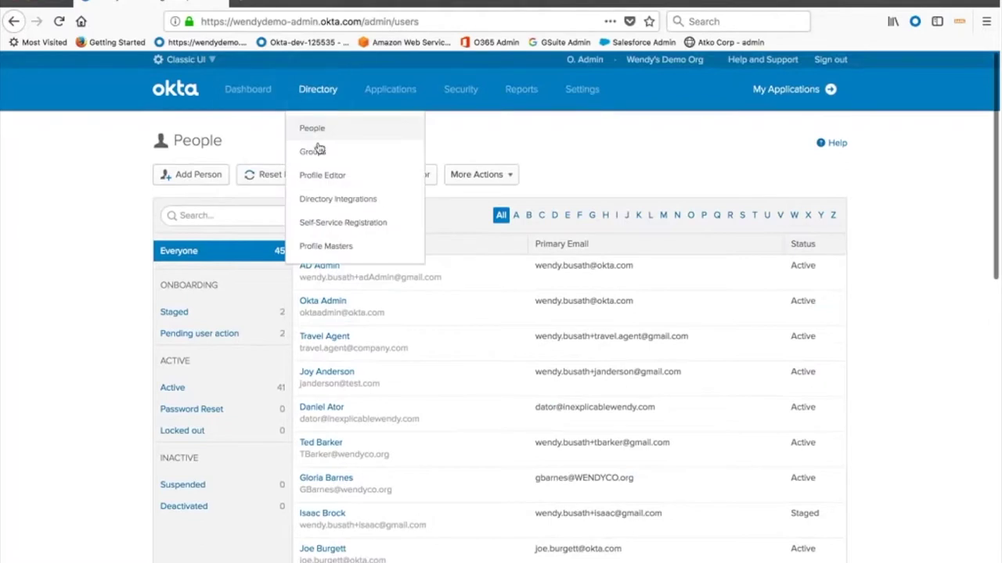
# Open the Directory Groups list, scroll through it, and bring up the Add Group form
pyautogui.click(317, 150)
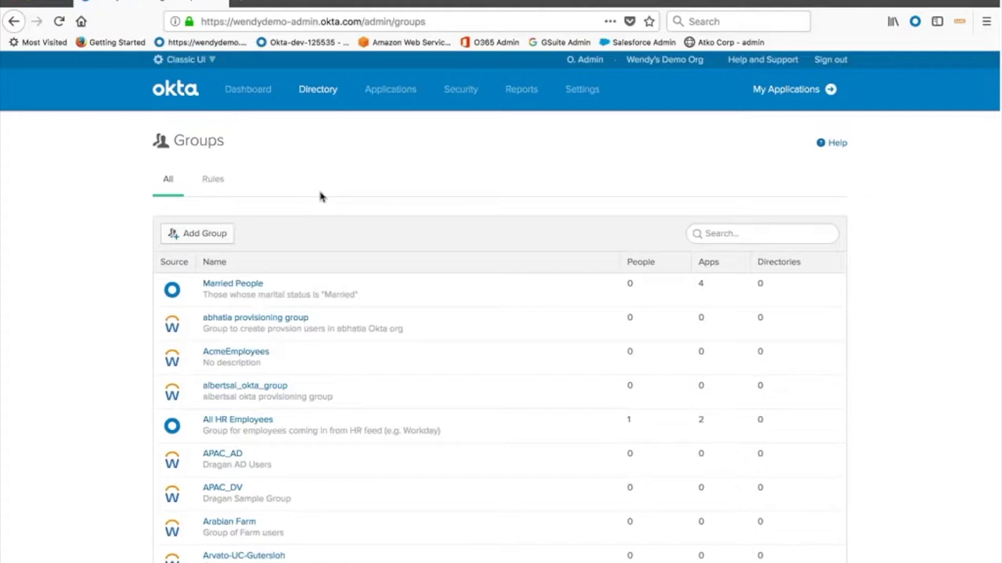
pyautogui.scroll(-2, 279, 308)
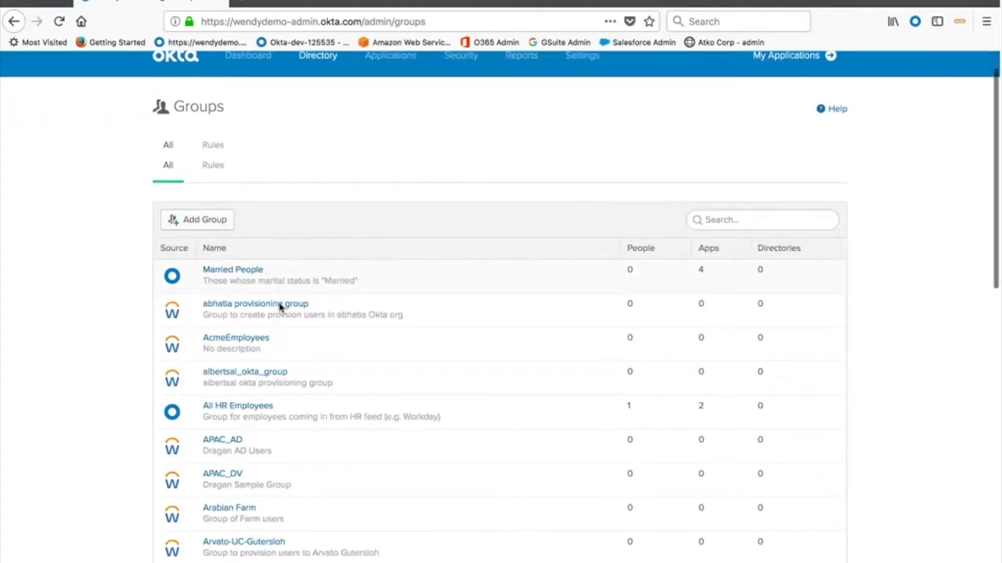
pyautogui.scroll(-2, 279, 308)
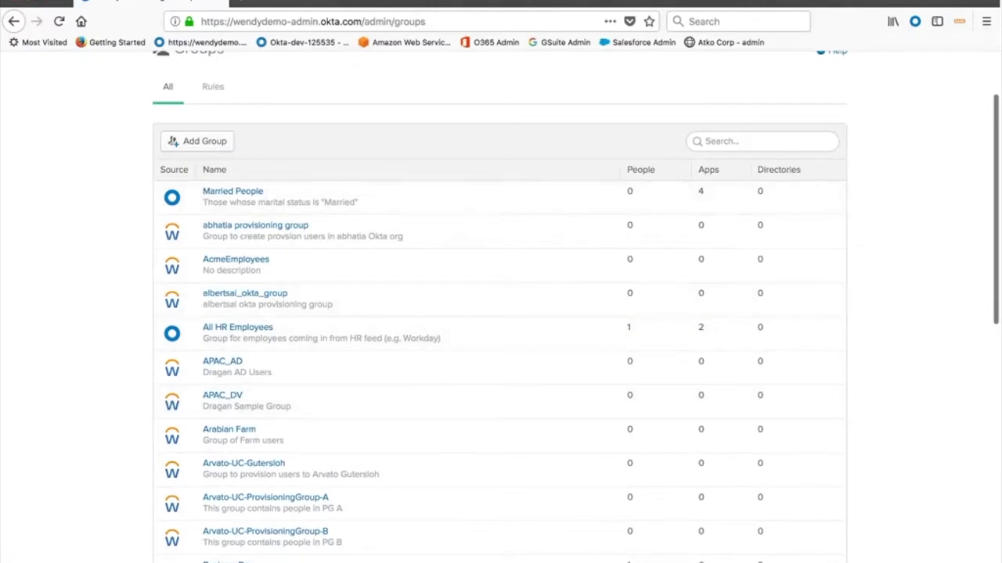
pyautogui.click(199, 141)
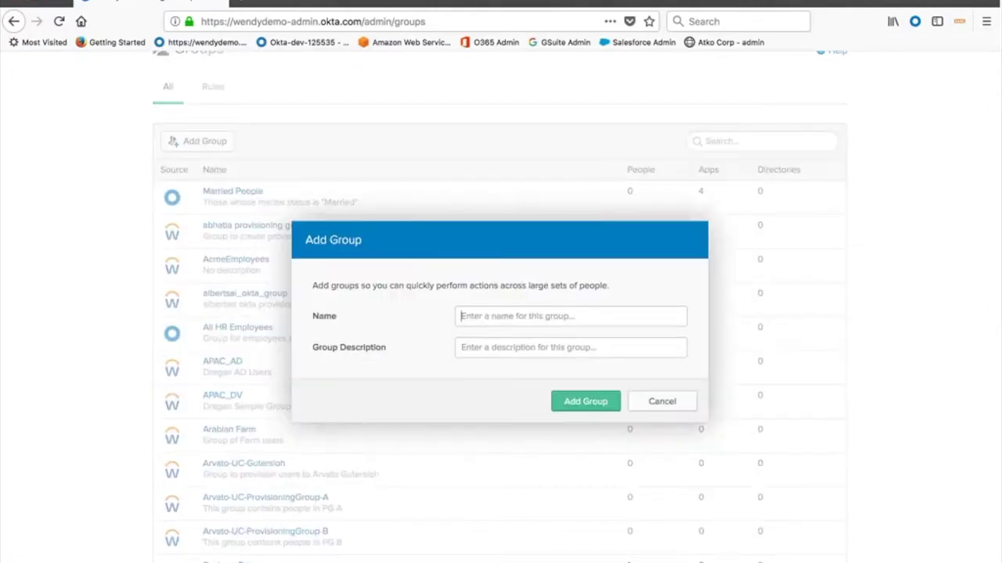
# Cancel the Add Group form and scroll through the whole groups list and back to the top
pyautogui.click(657, 404)
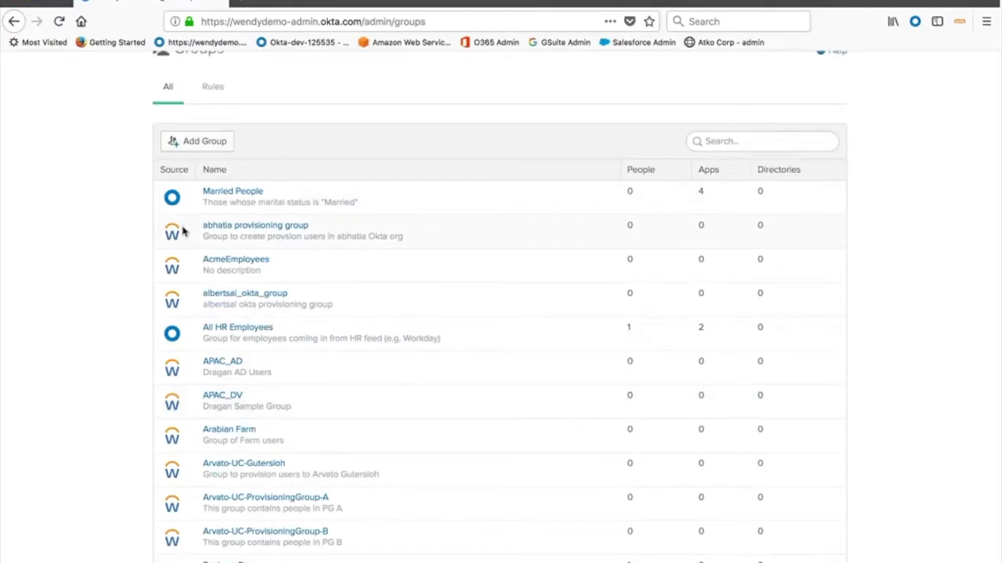
pyautogui.scroll(-2, 183, 231)
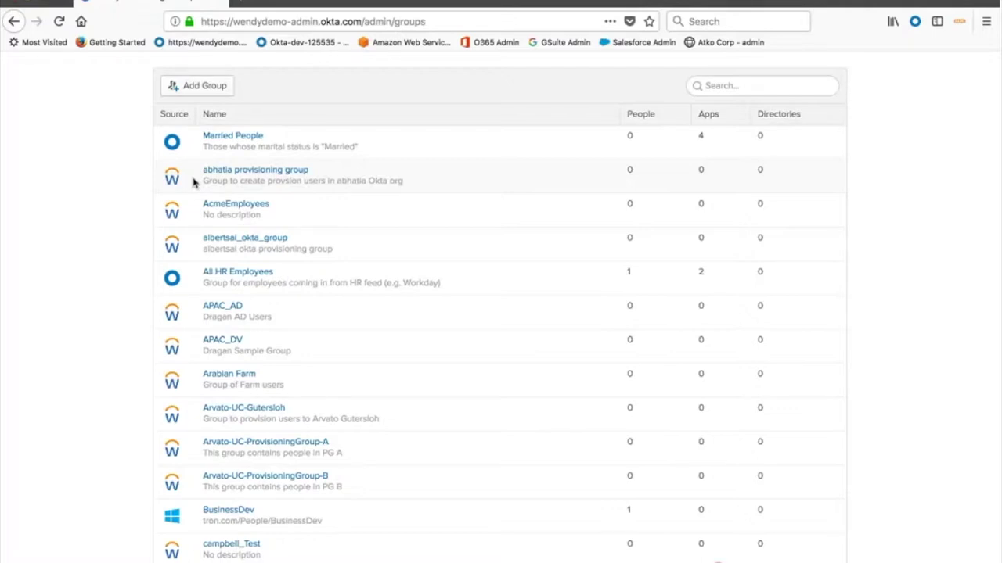
pyautogui.scroll(-2, 270, 354)
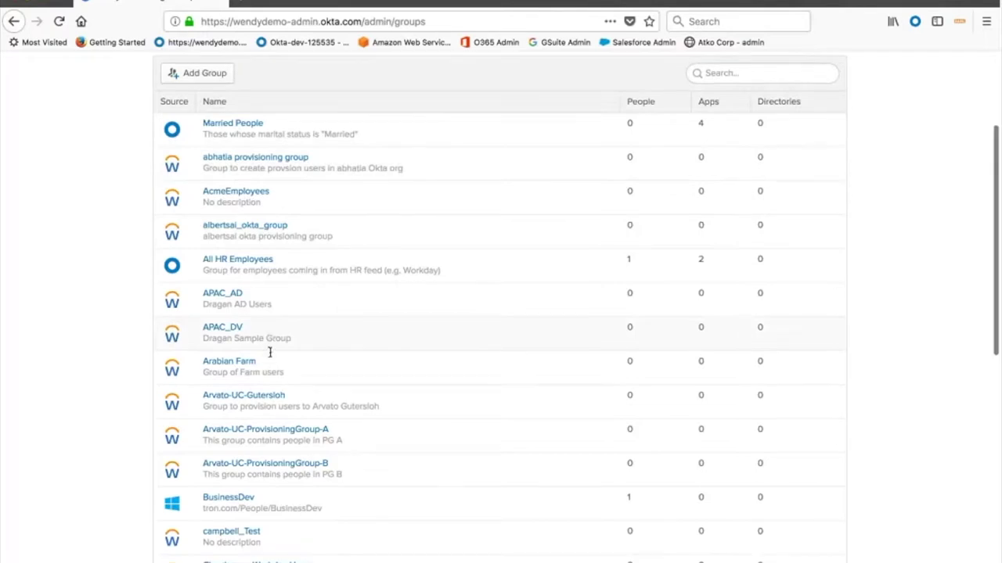
pyautogui.scroll(-1, 270, 353)
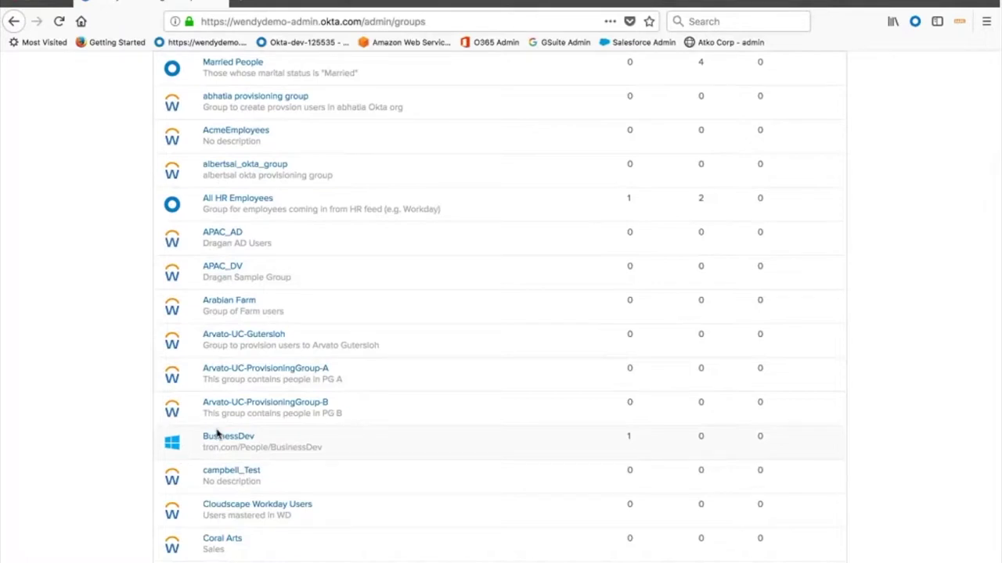
pyautogui.scroll(5, 217, 389)
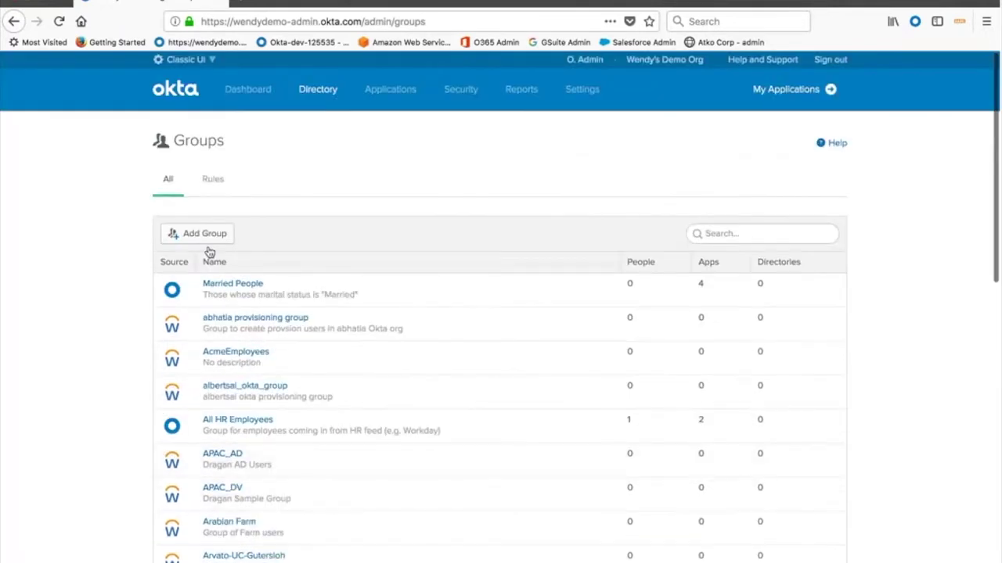
# Review the LocationBased rule's target group on the Rules tab, cancel it, and go to Directory Integrations
pyautogui.click(212, 179)
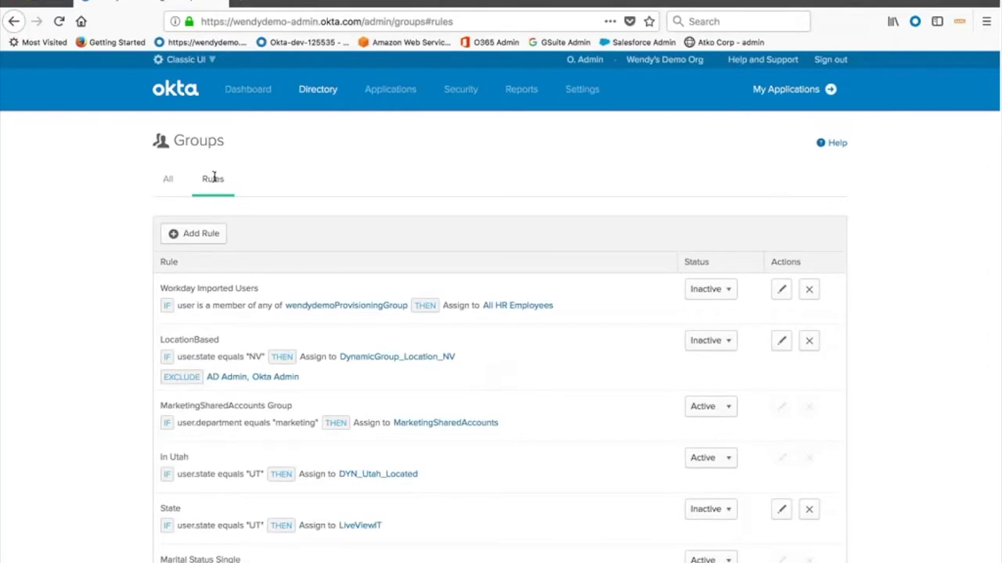
pyautogui.click(781, 342)
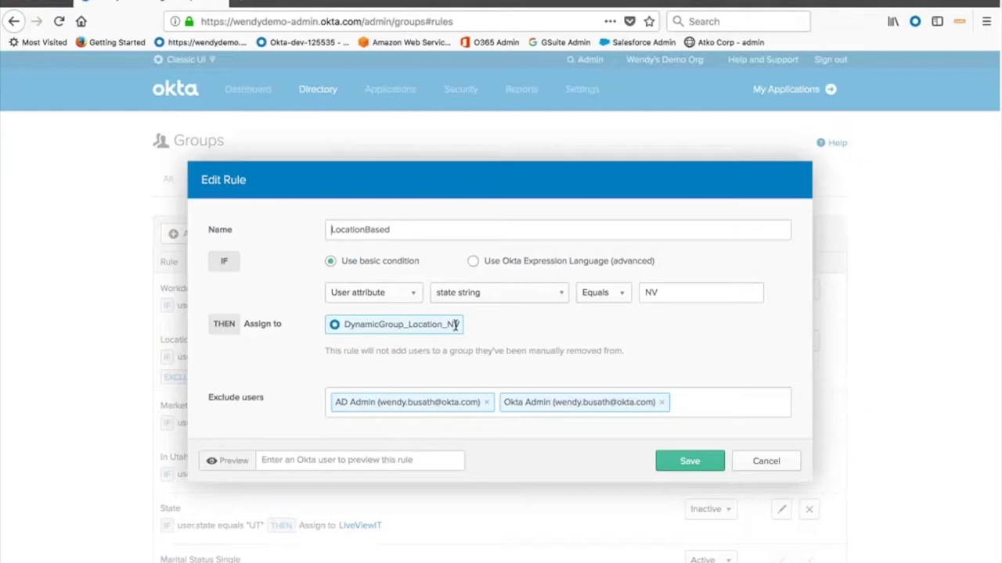
pyautogui.moveTo(455, 326); pyautogui.dragTo(336, 324)
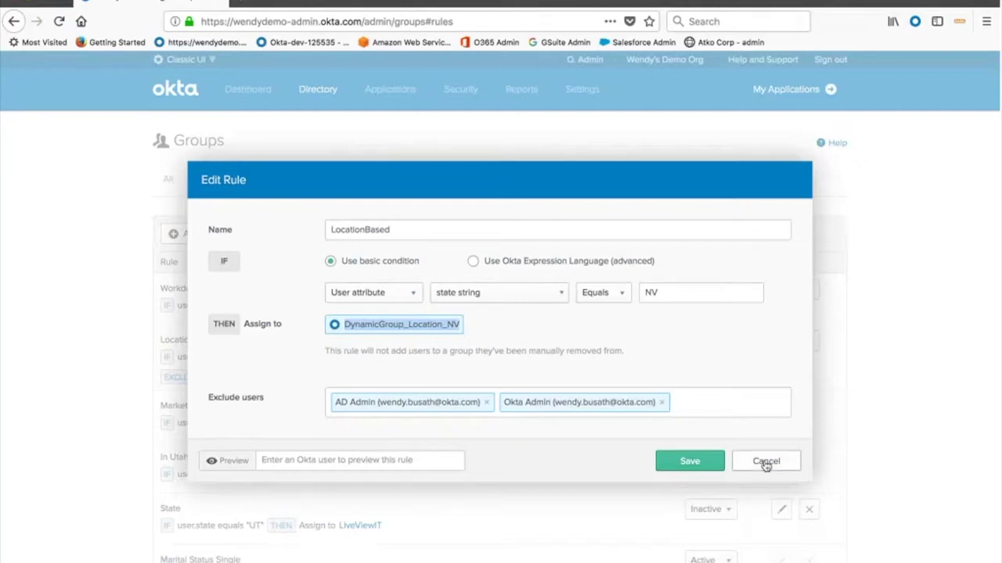
pyautogui.click(766, 462)
pyautogui.moveTo(317, 89)
pyautogui.click(324, 200)
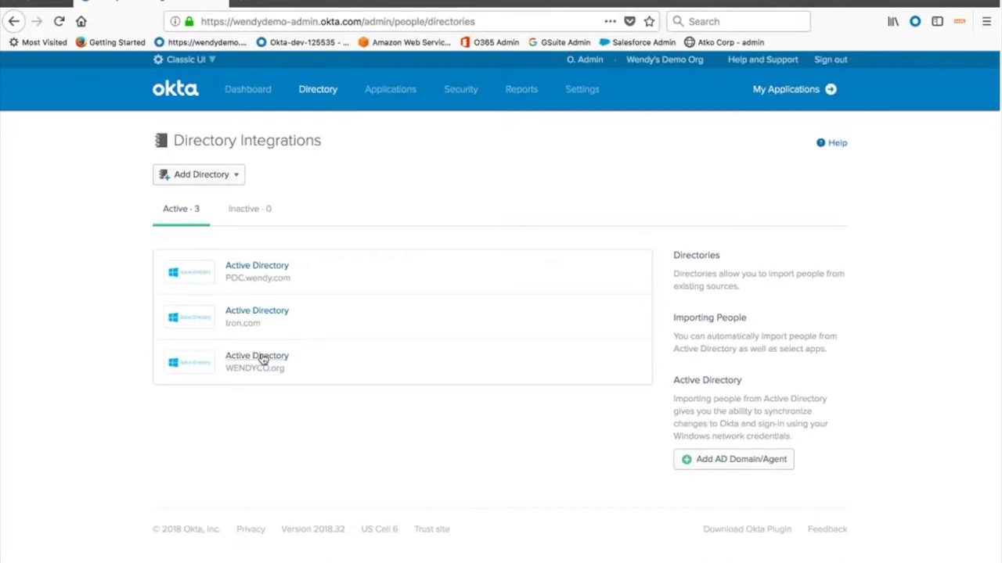
# Open the Add Directory dropdown on the Directory Integrations page
pyautogui.click(208, 175)
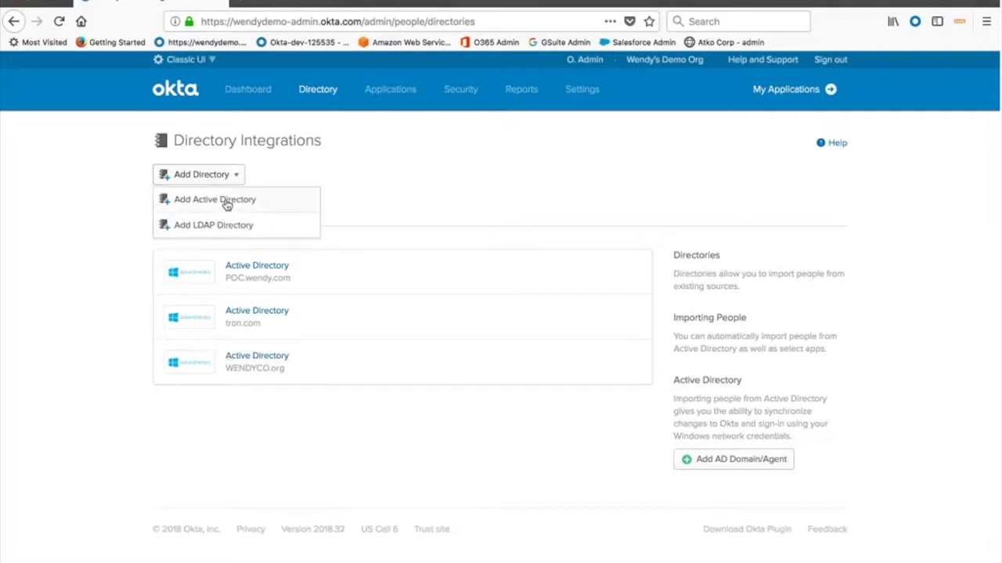
# Start Add Active Directory setup and highlight HTTPS in its agent architecture diagram
pyautogui.click(254, 202)
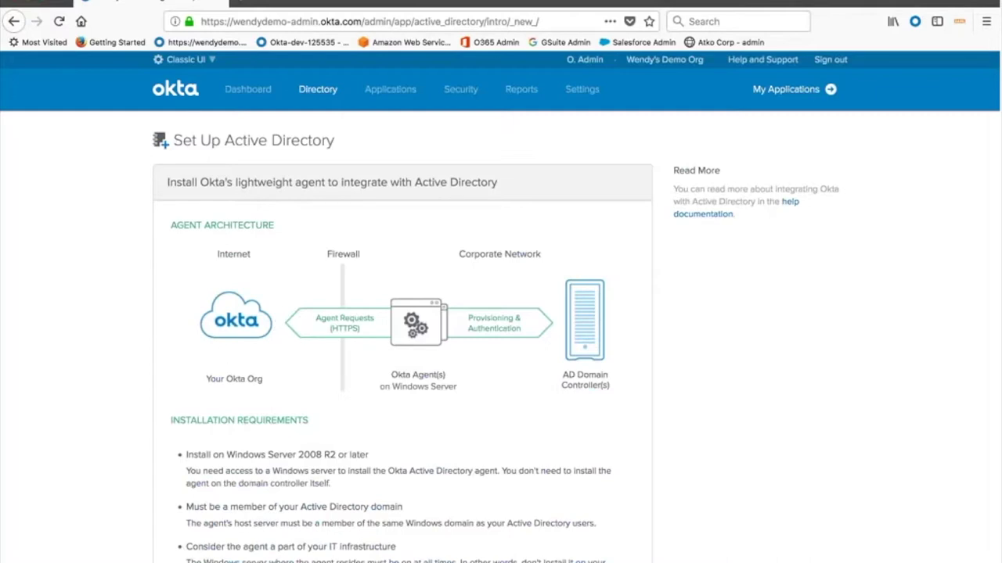
pyautogui.doubleClick(342, 328)
# Go to the Applications list from the top navigation
pyautogui.click(400, 134)
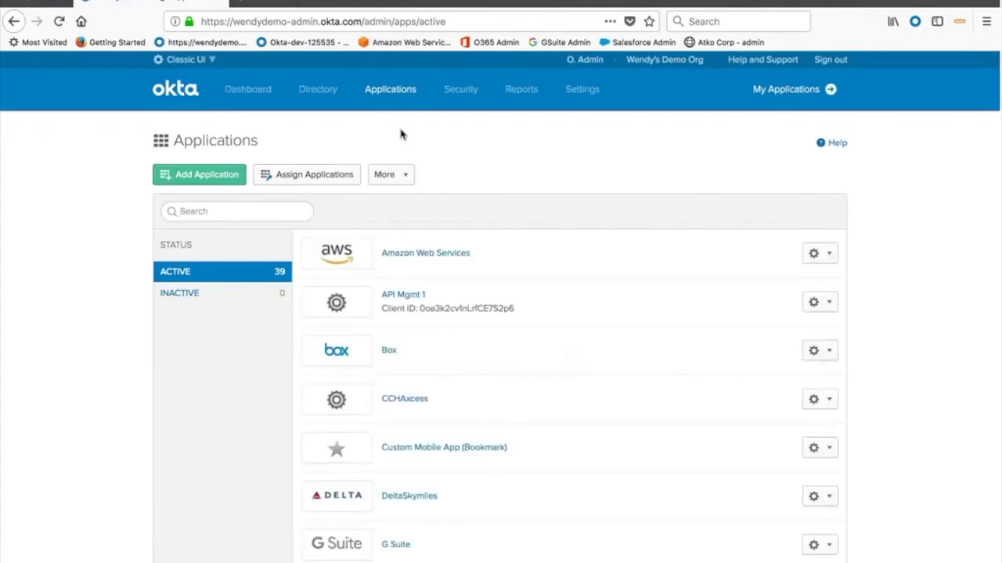
# Open Microsoft Office 365 from the Applications list and view its General settings
pyautogui.scroll(-1, 486, 371)
pyautogui.scroll(-9, 487, 372)
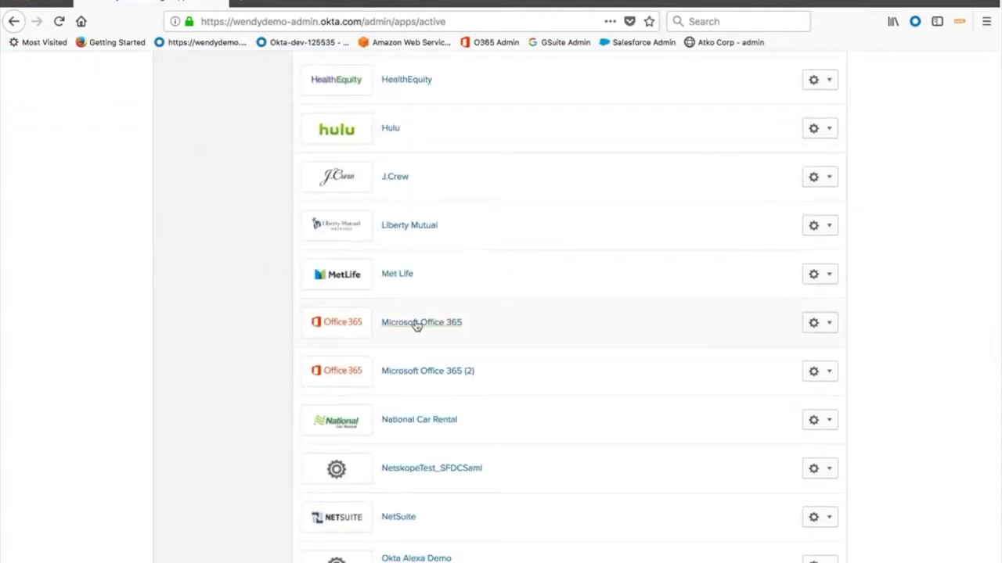
pyautogui.click(416, 325)
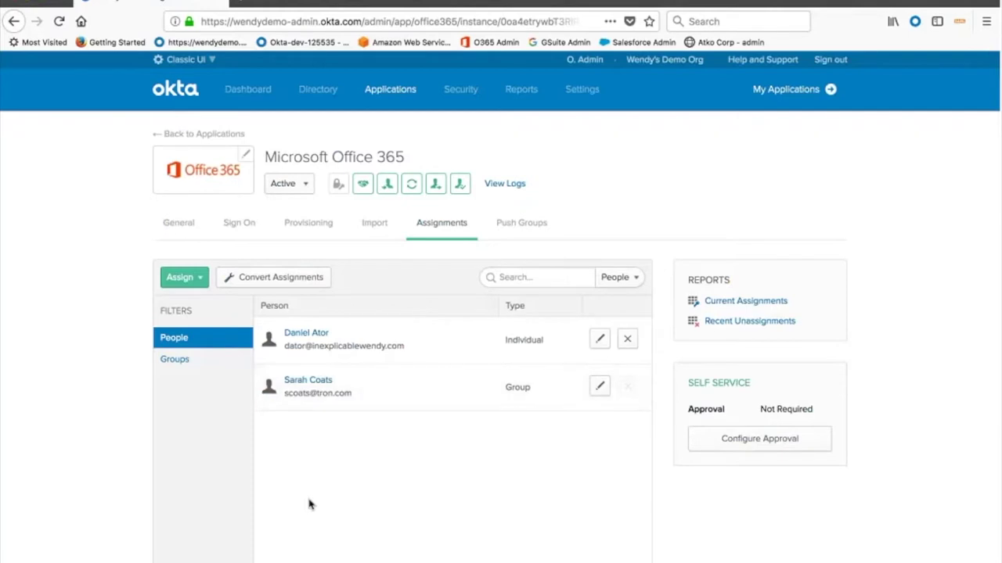
pyautogui.click(178, 225)
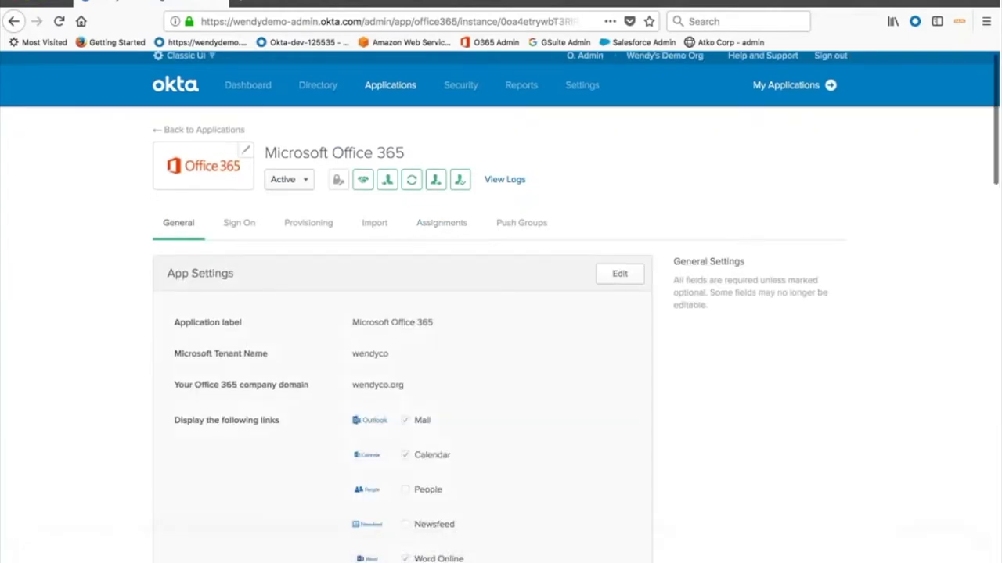
pyautogui.scroll(-3, 211, 458)
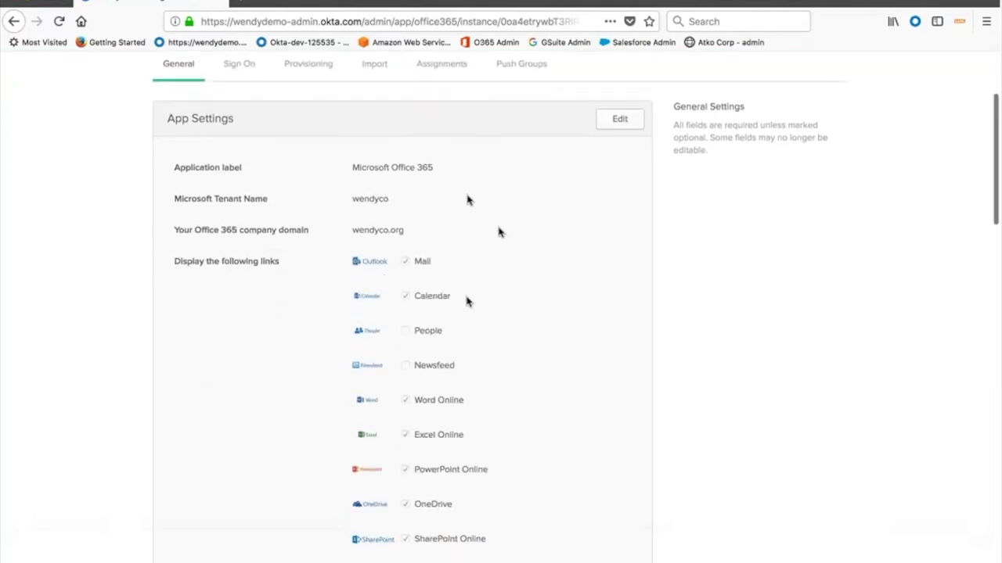
pyautogui.moveTo(352, 198); pyautogui.dragTo(365, 231)
pyautogui.click(401, 208)
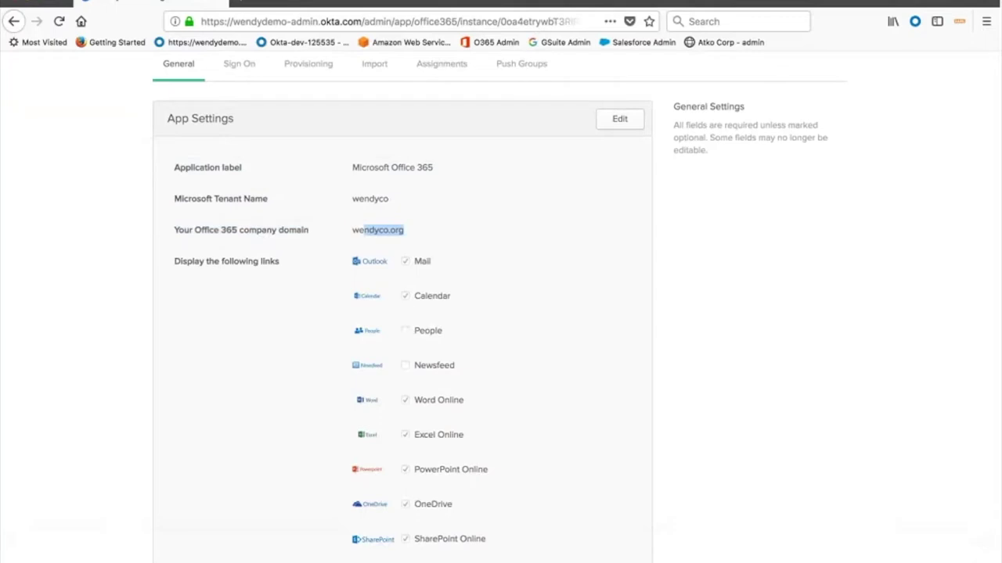
pyautogui.scroll(-3, 414, 440)
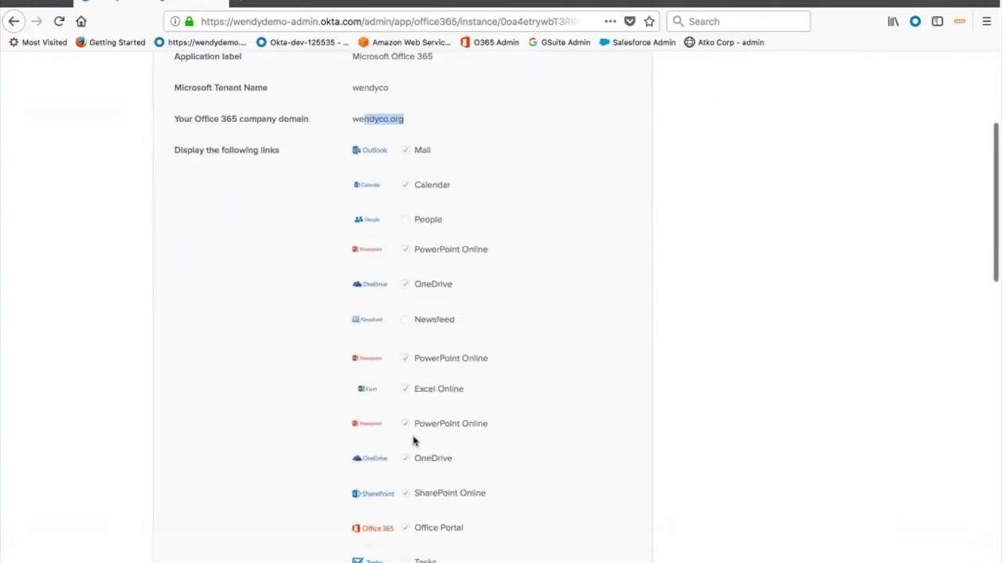
pyautogui.scroll(-10, 414, 441)
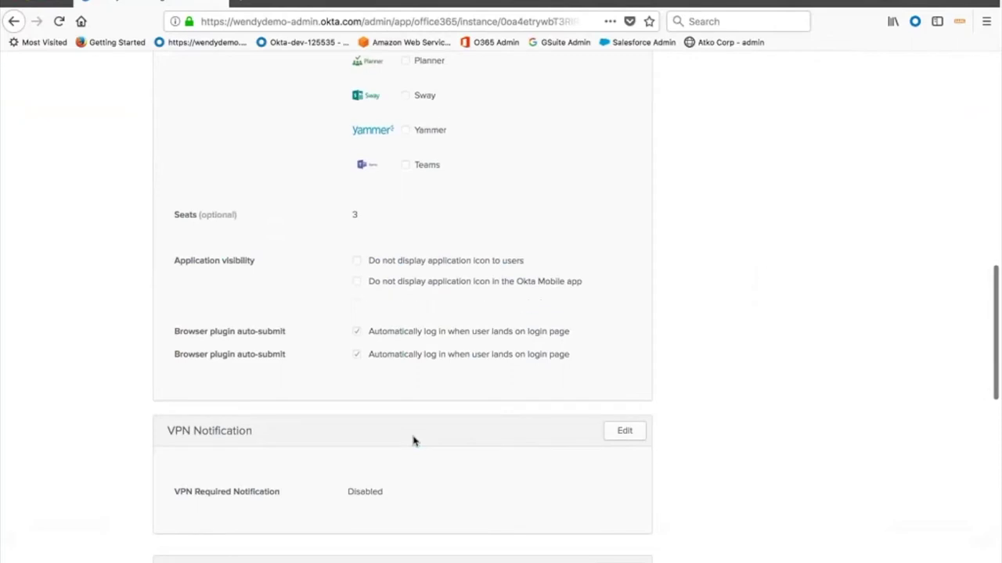
pyautogui.scroll(-1, 414, 441)
pyautogui.scroll(-7, 414, 441)
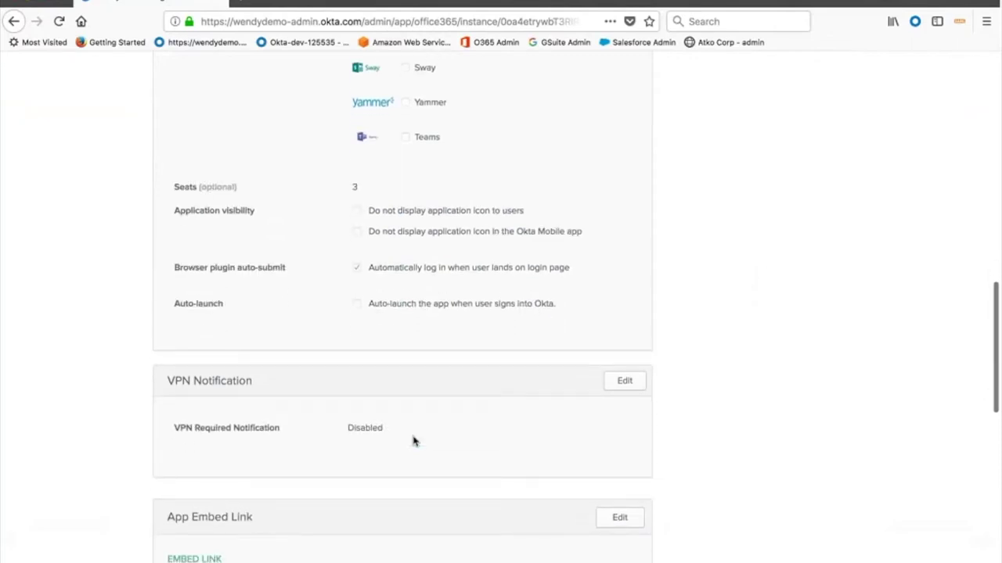
pyautogui.scroll(-5, 414, 441)
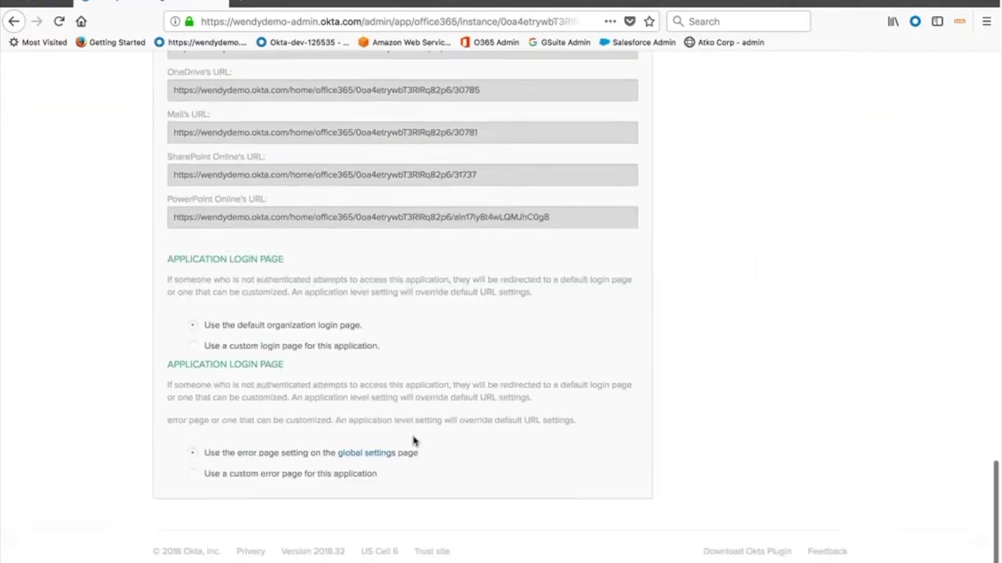
pyautogui.scroll(15, 414, 441)
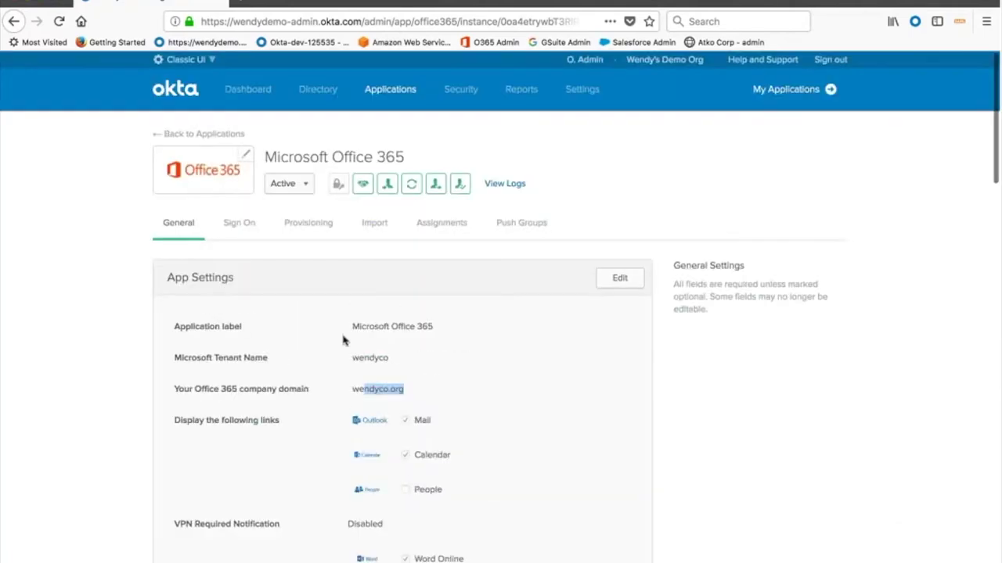
# Show the Office 365 app's Sign On settings
pyautogui.click(247, 224)
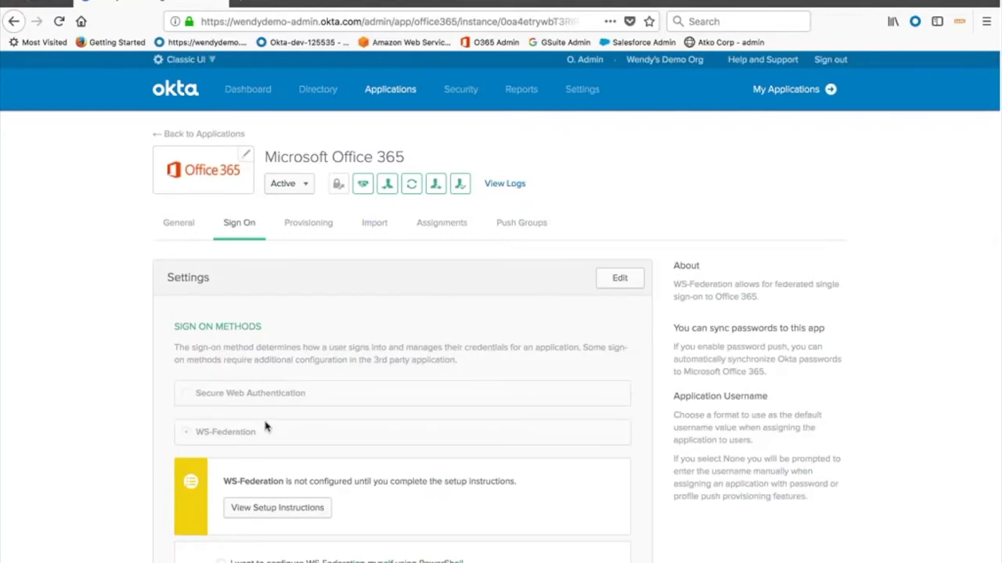
pyautogui.scroll(-3, 266, 427)
pyautogui.scroll(-1, 266, 427)
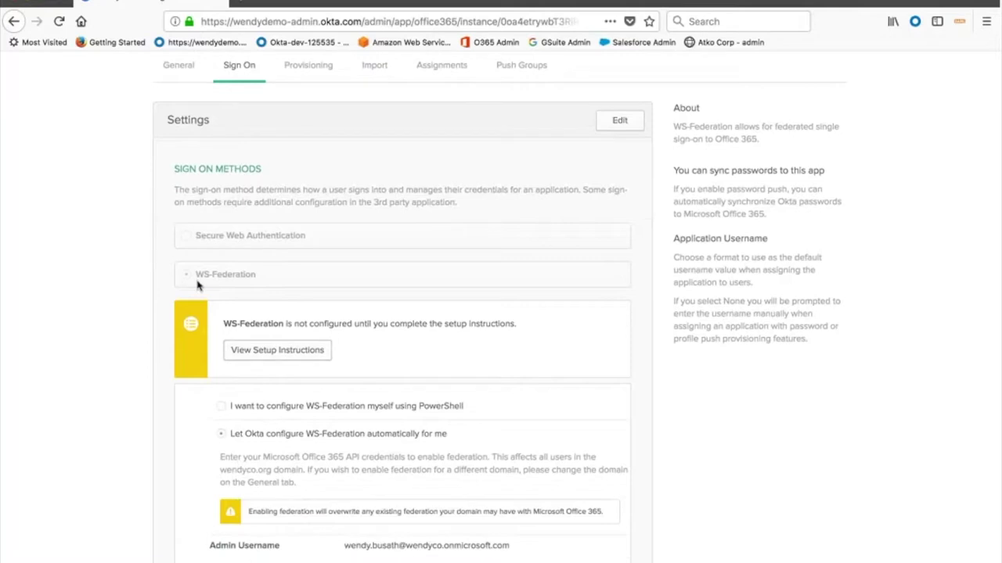
# Make the Sign On settings editable and select the WS-Federation Admin Username value
pyautogui.click(619, 121)
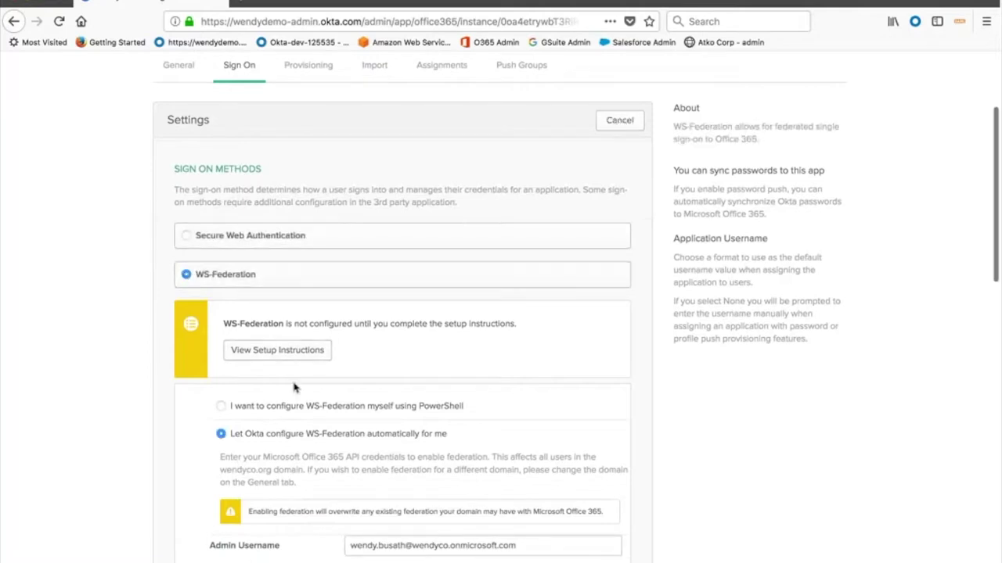
pyautogui.scroll(-2, 291, 387)
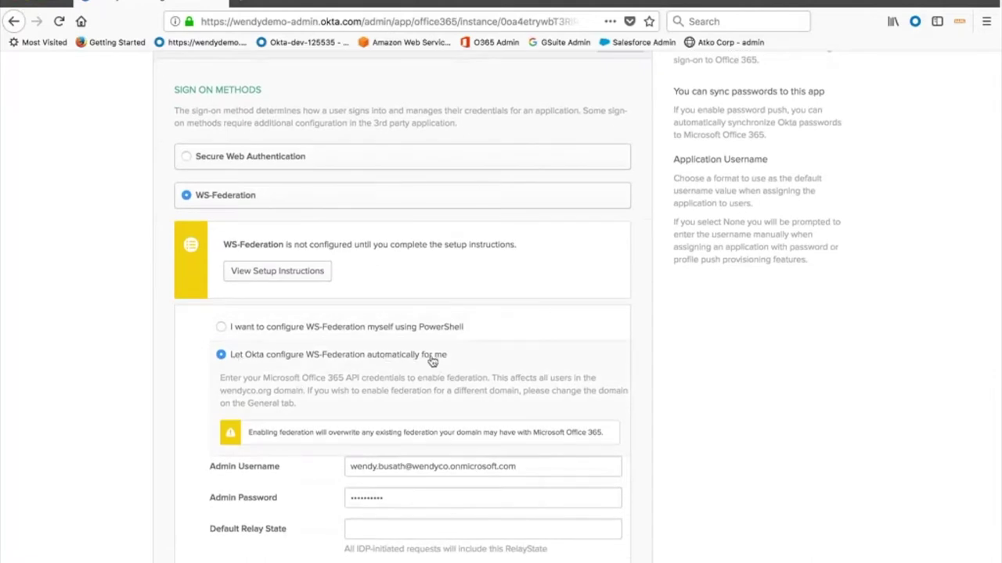
pyautogui.scroll(-1, 432, 360)
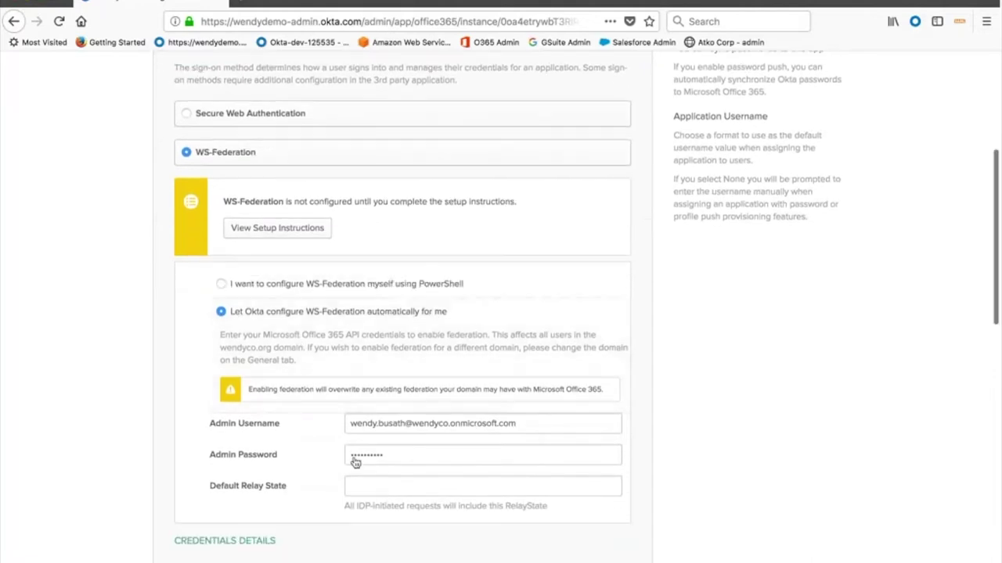
pyautogui.tripleClick(347, 423)
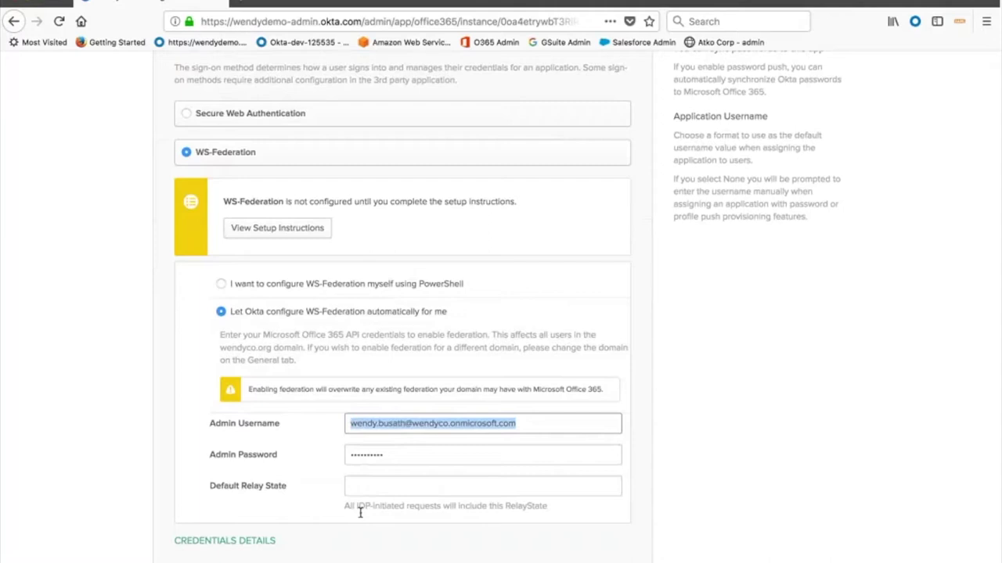
pyautogui.scroll(1, 360, 513)
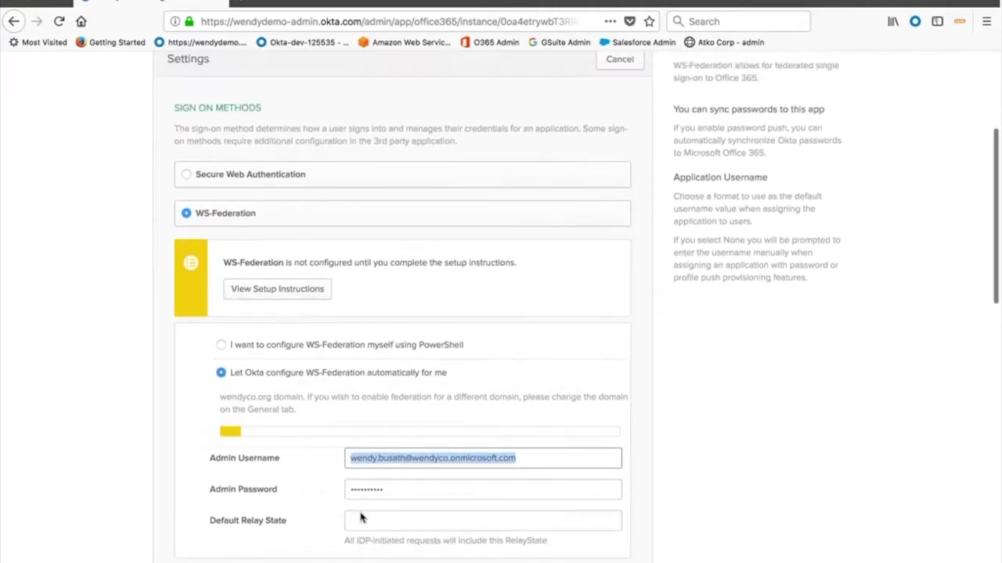
pyautogui.scroll(1, 360, 517)
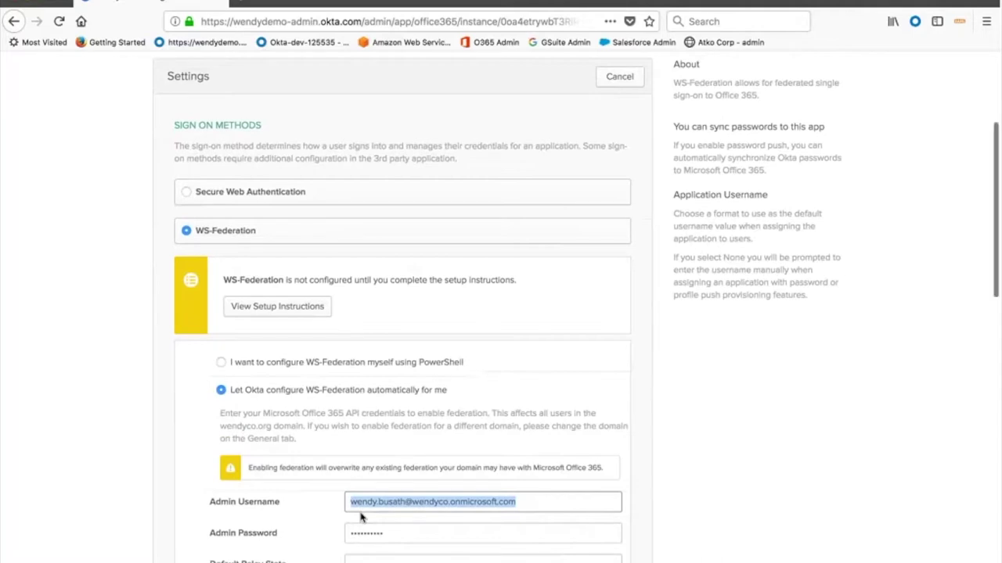
pyautogui.scroll(-1, 360, 516)
pyautogui.scroll(5, 360, 513)
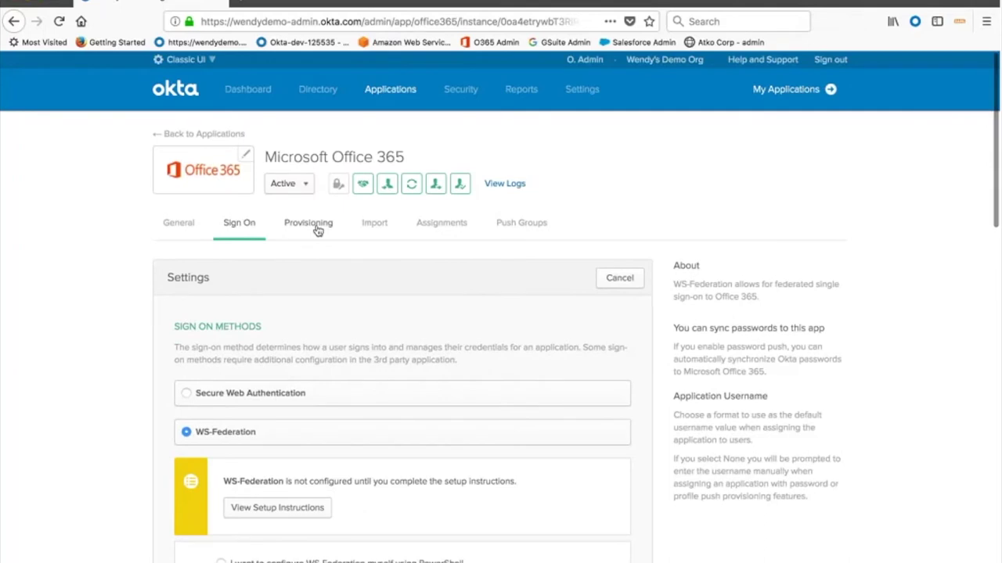
pyautogui.click(317, 228)
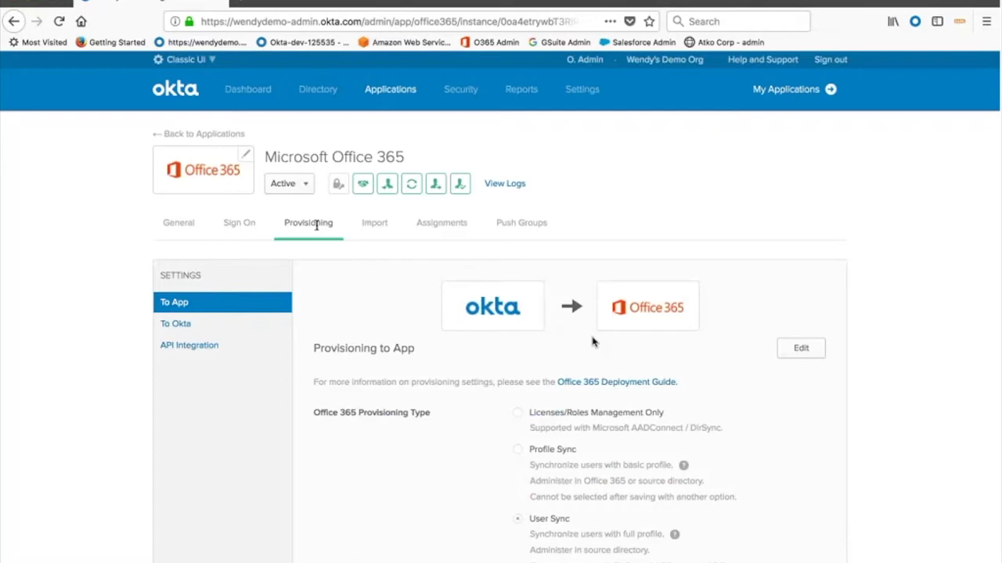
# Scroll to Office 365 Provisioning Type and highlight the Licenses/Roles Management Only and Profile Sync options
pyautogui.scroll(-2, 649, 478)
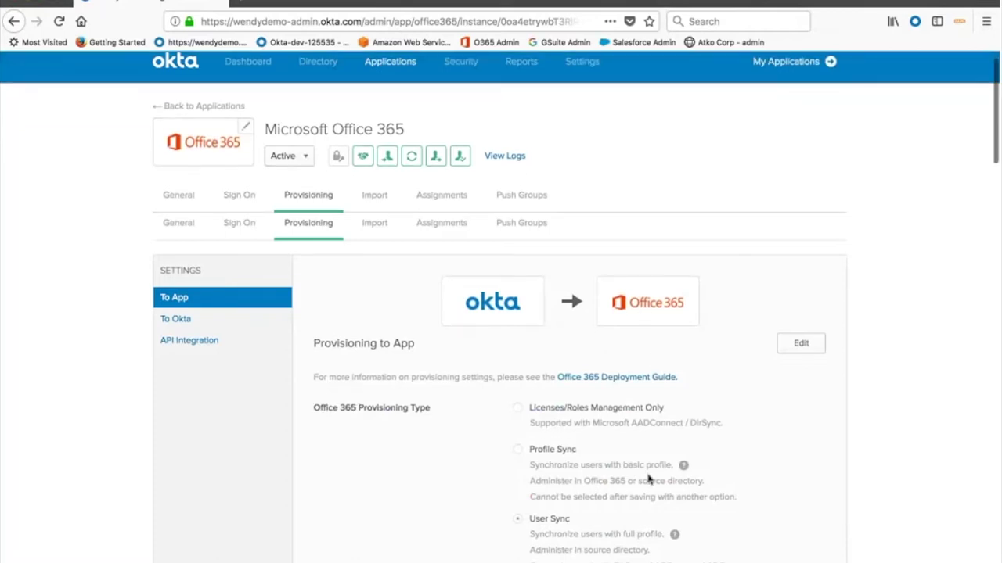
pyautogui.scroll(-3, 648, 479)
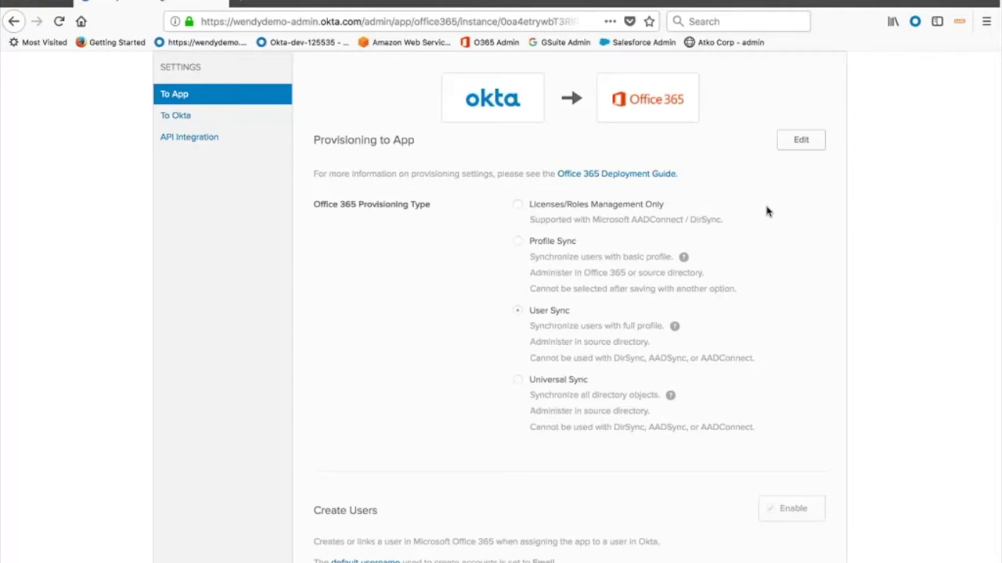
pyautogui.moveTo(529, 204); pyautogui.dragTo(672, 214)
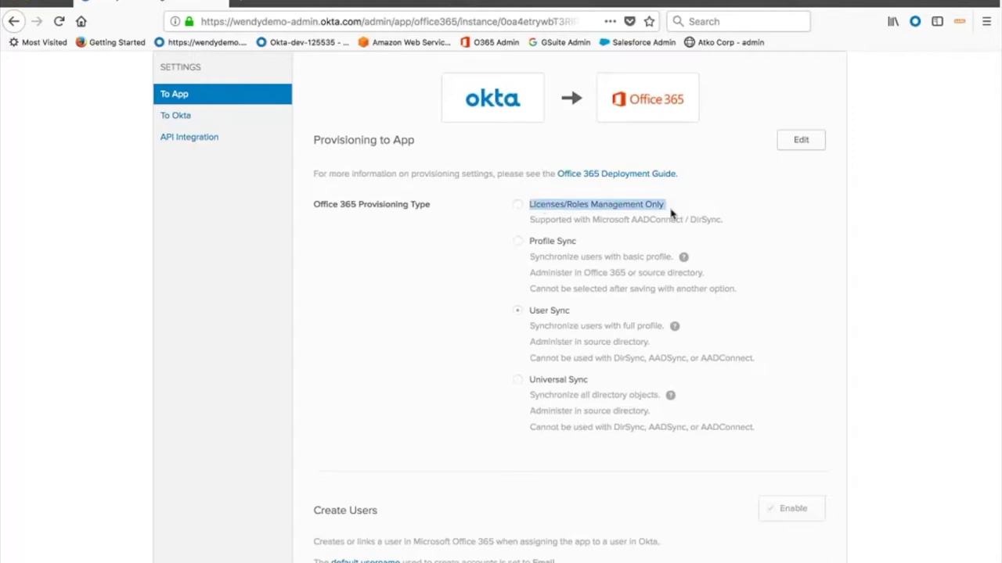
pyautogui.moveTo(530, 241); pyautogui.dragTo(589, 245)
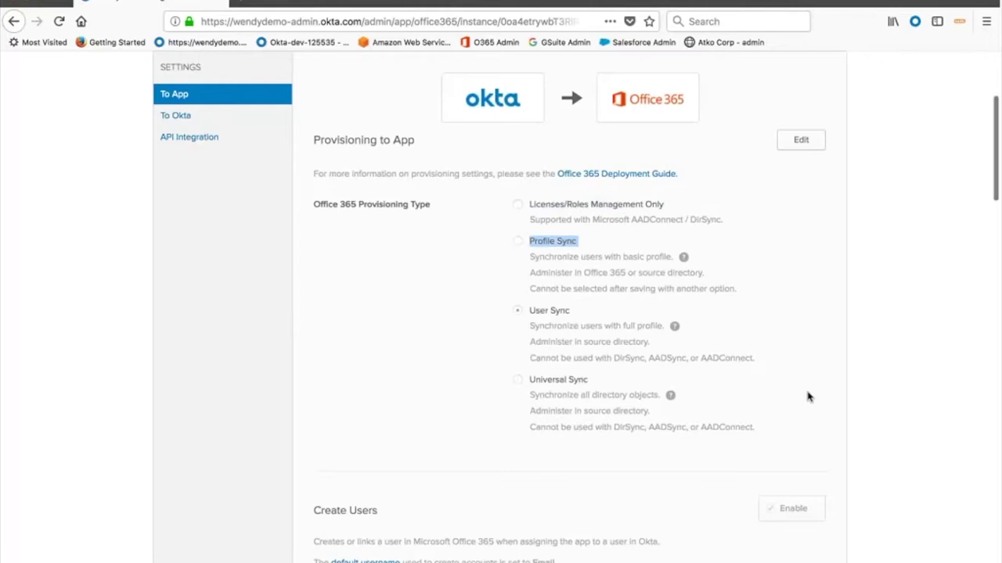
pyautogui.scroll(-2, 809, 397)
pyautogui.scroll(-5, 808, 397)
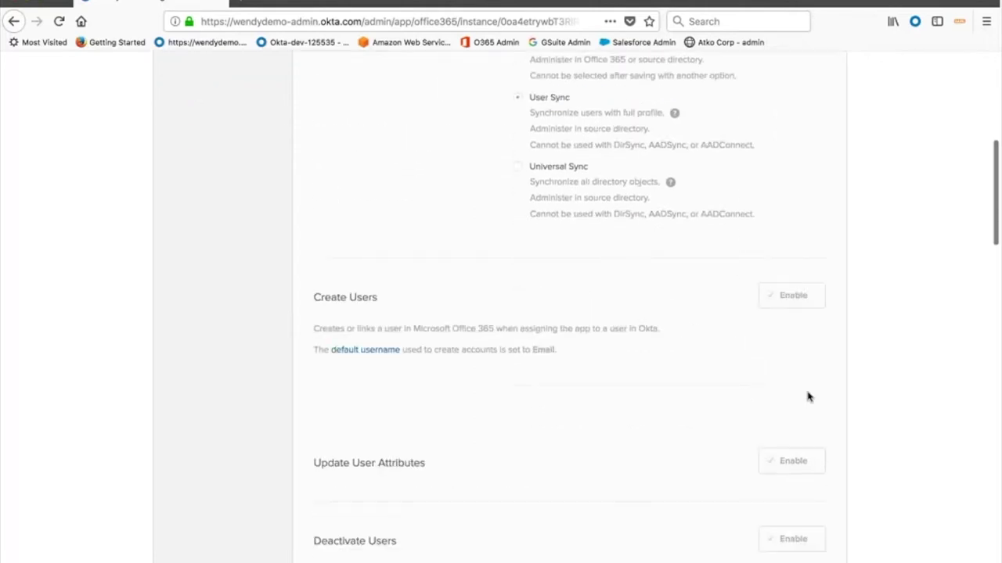
pyautogui.moveTo(313, 297); pyautogui.dragTo(381, 298)
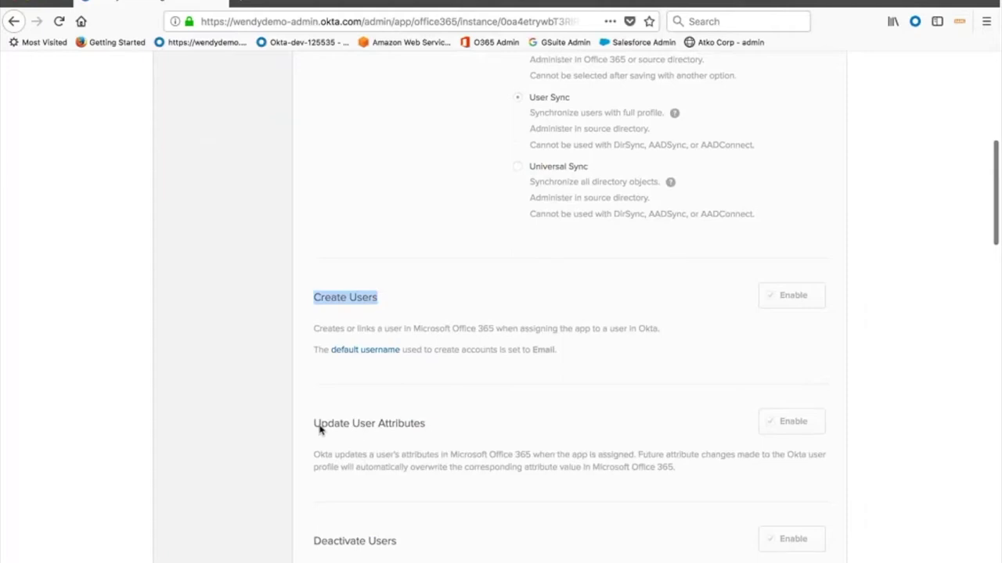
pyautogui.moveTo(315, 423); pyautogui.dragTo(428, 426)
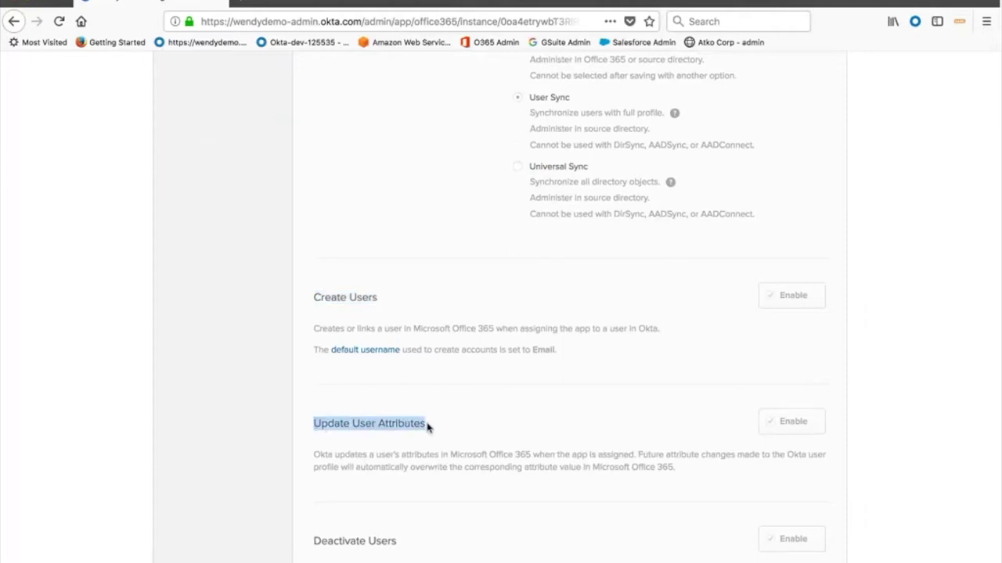
pyautogui.scroll(-4, 428, 426)
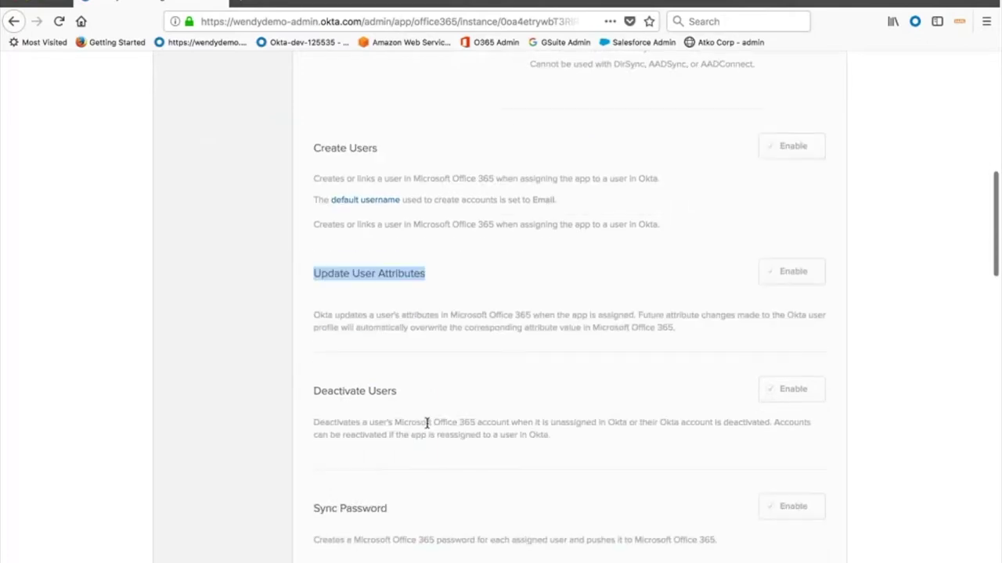
pyautogui.moveTo(312, 391); pyautogui.dragTo(409, 398)
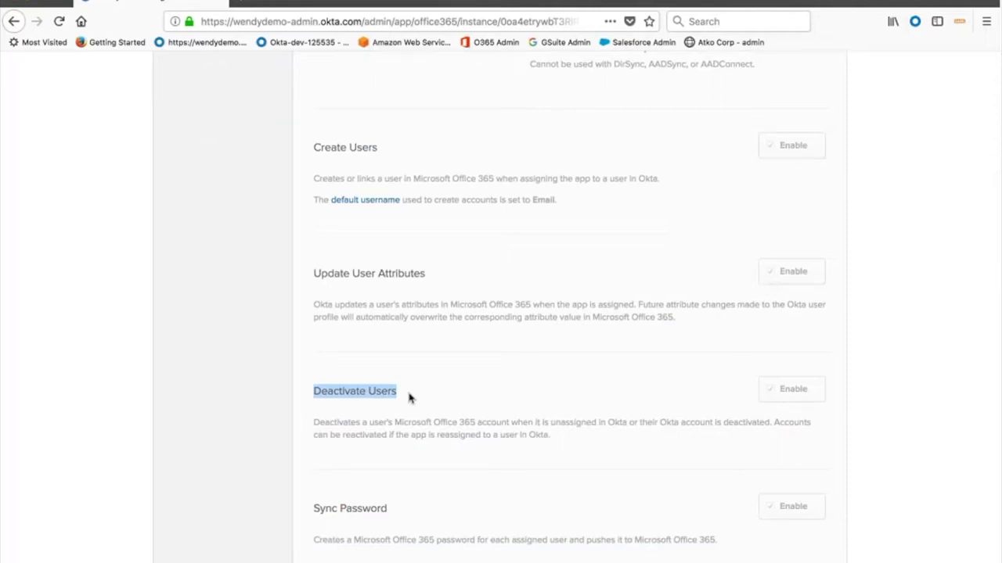
pyautogui.scroll(-2, 410, 398)
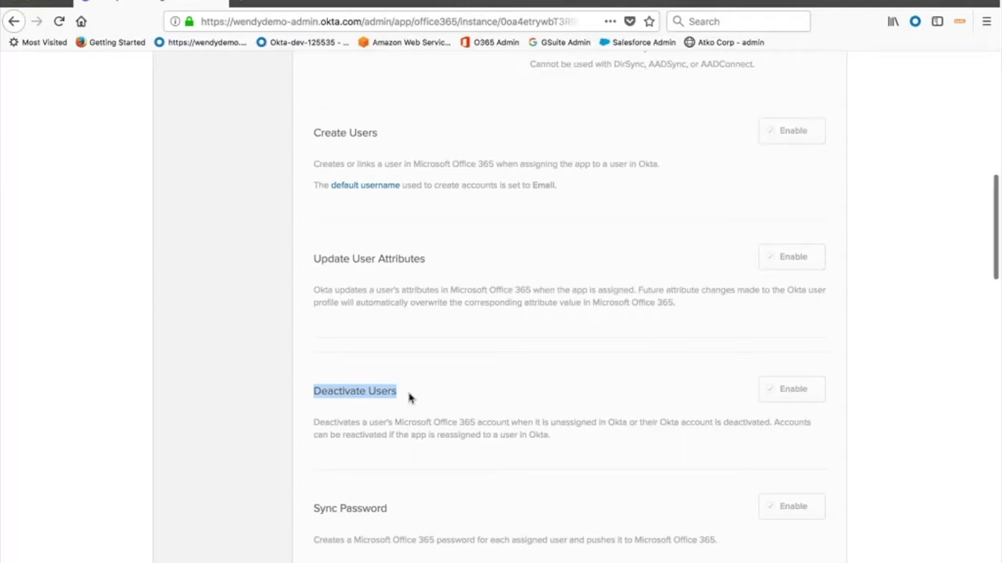
pyautogui.moveTo(314, 446); pyautogui.dragTo(386, 446)
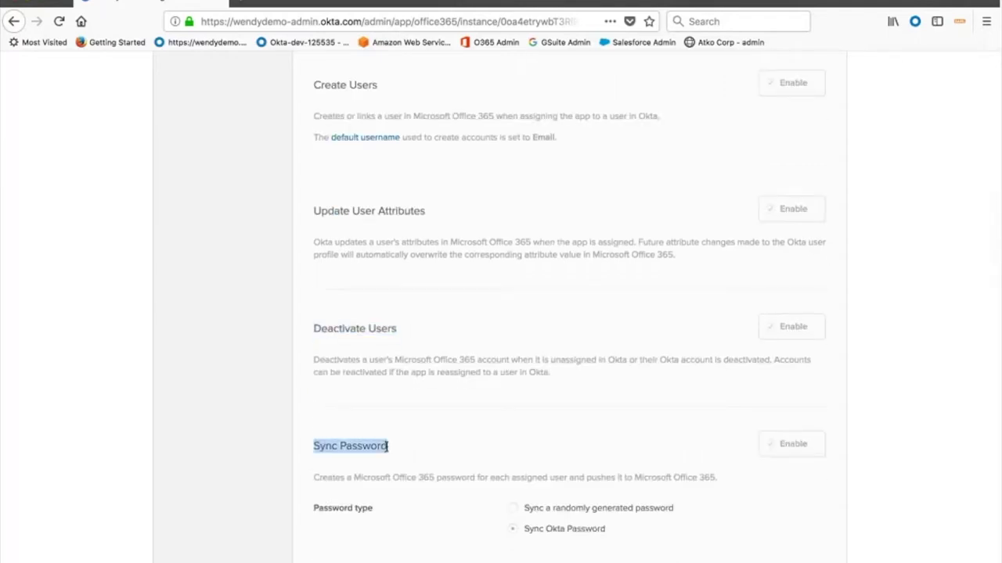
pyautogui.scroll(-5, 387, 448)
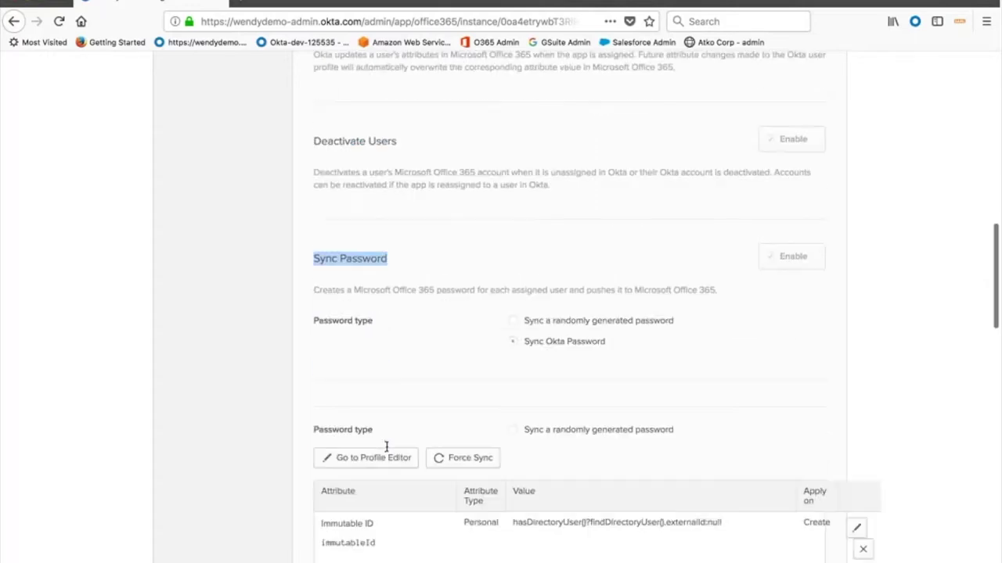
pyautogui.scroll(-4, 387, 452)
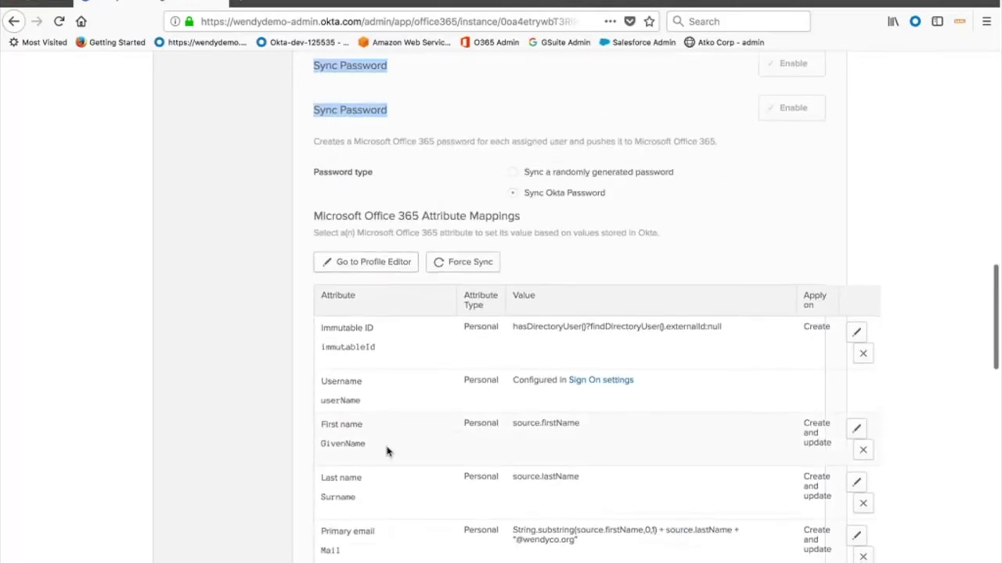
pyautogui.scroll(-1, 387, 452)
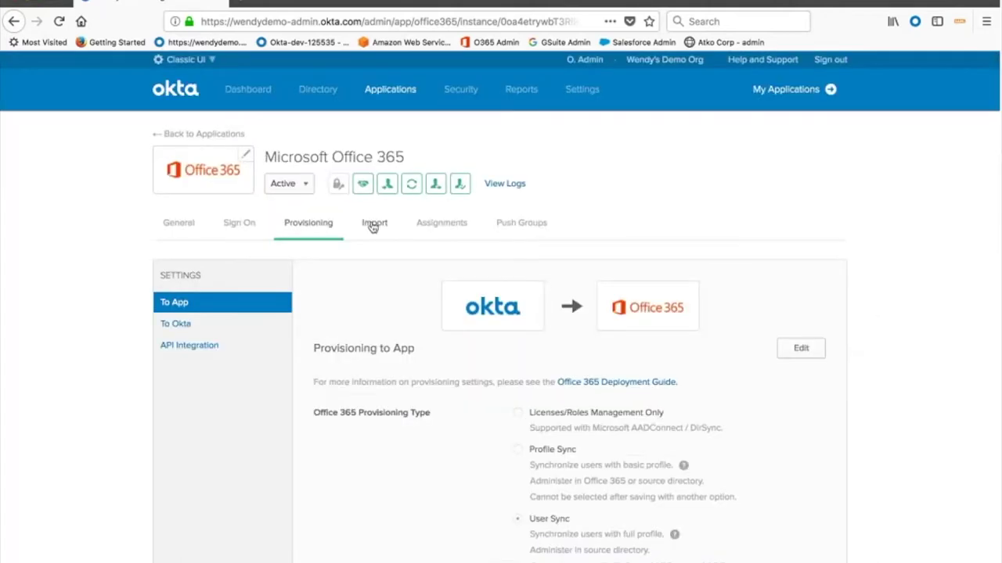
# Move from Import to the Office 365 Assignments and open, then close, the Assign options
pyautogui.click(373, 224)
pyautogui.click(453, 225)
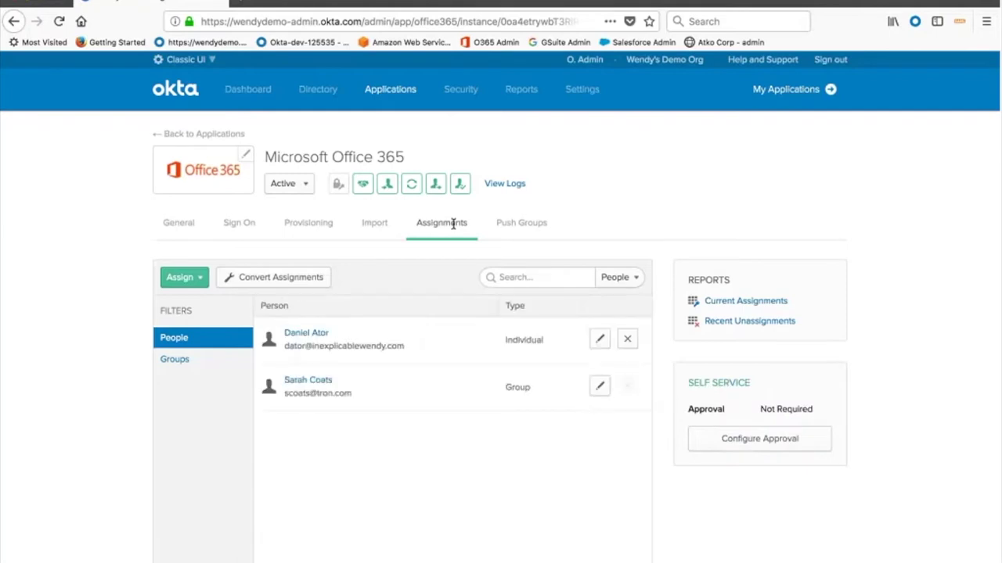
pyautogui.click(201, 283)
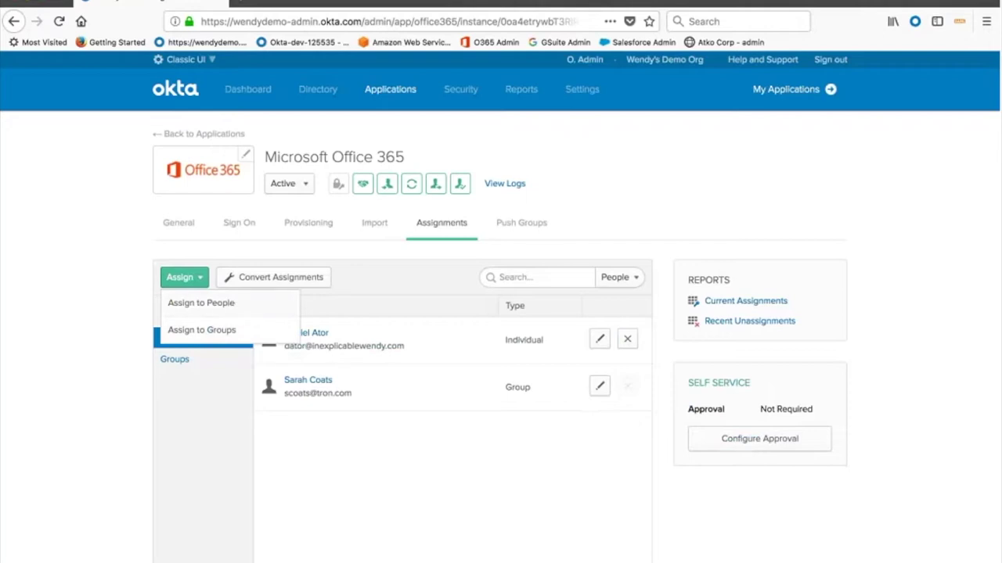
pyautogui.click(435, 357)
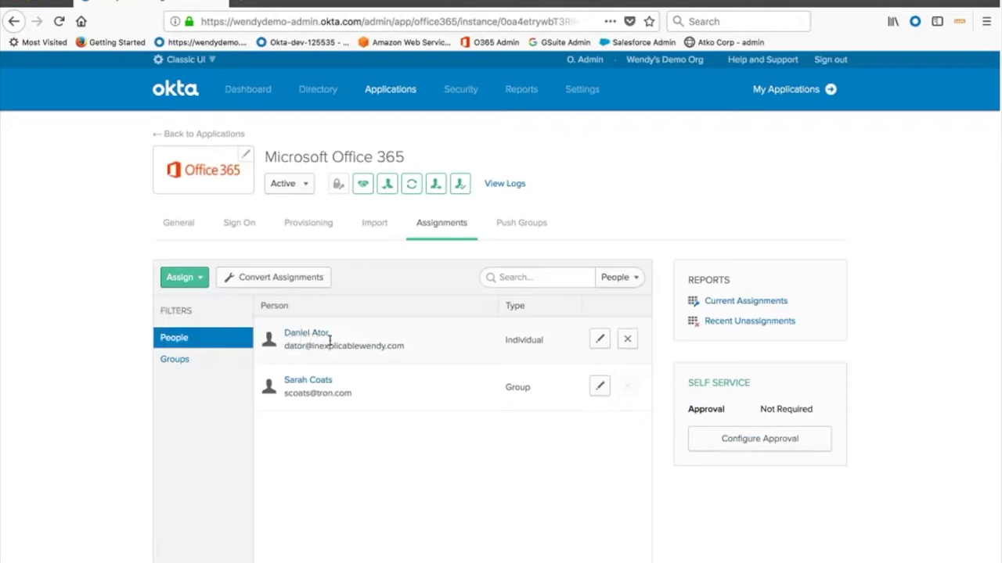
# Highlight the Individual and Group assignment types of the two assigned people
pyautogui.doubleClick(539, 338)
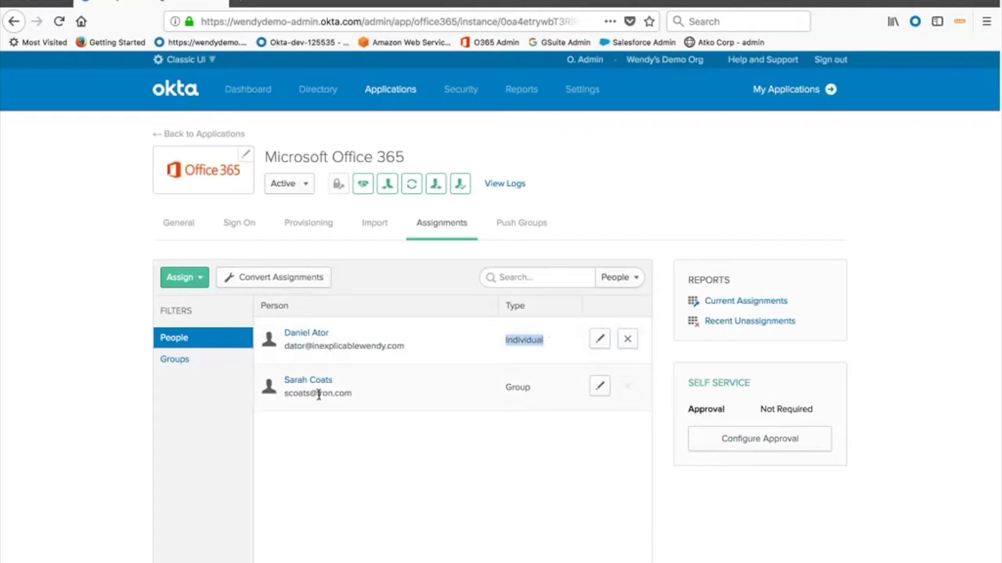
pyautogui.moveTo(506, 388); pyautogui.dragTo(533, 387)
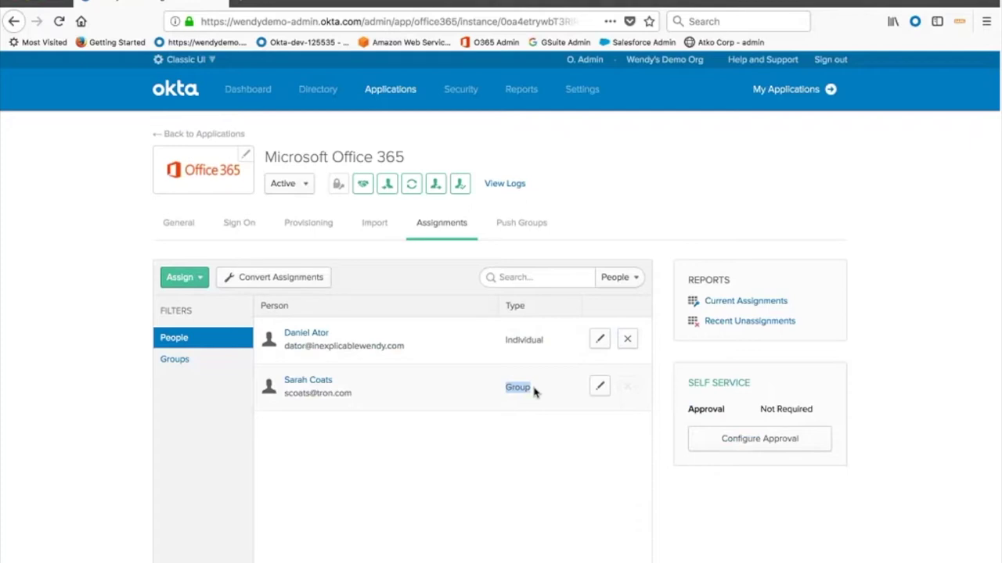
pyautogui.moveTo(461, 89)
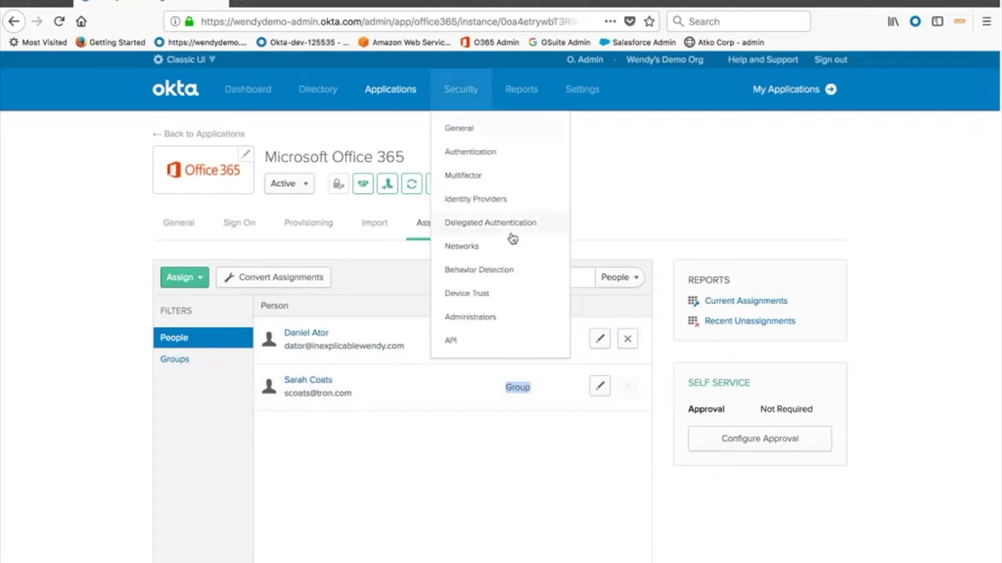
# Review the enabled Multifactor factor types, highlighting Okta Verify through SMS Authentication
pyautogui.click(472, 178)
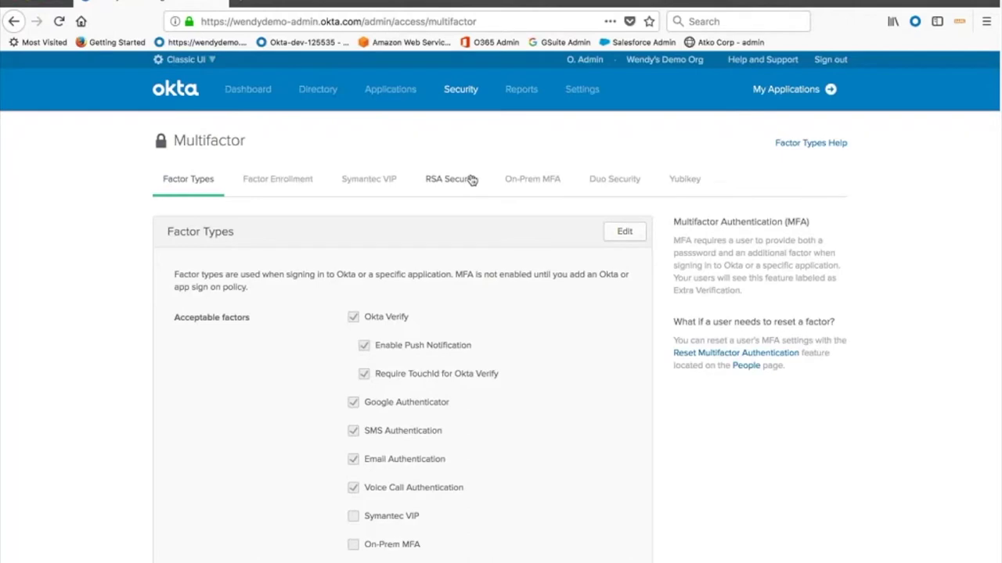
pyautogui.scroll(-1, 275, 374)
pyautogui.scroll(-2, 275, 374)
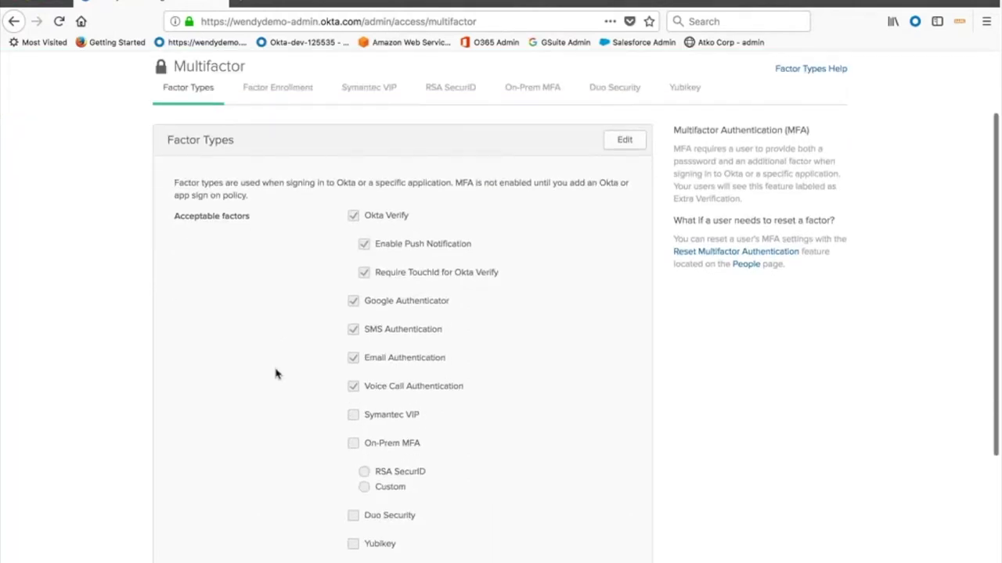
pyautogui.scroll(-1, 275, 374)
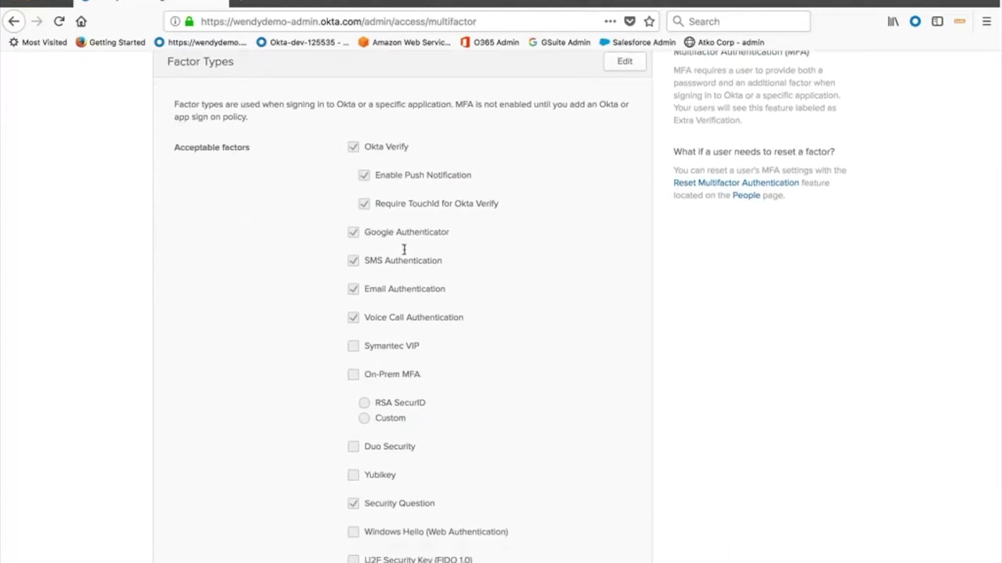
pyautogui.scroll(-1, 403, 250)
pyautogui.scroll(-1, 404, 251)
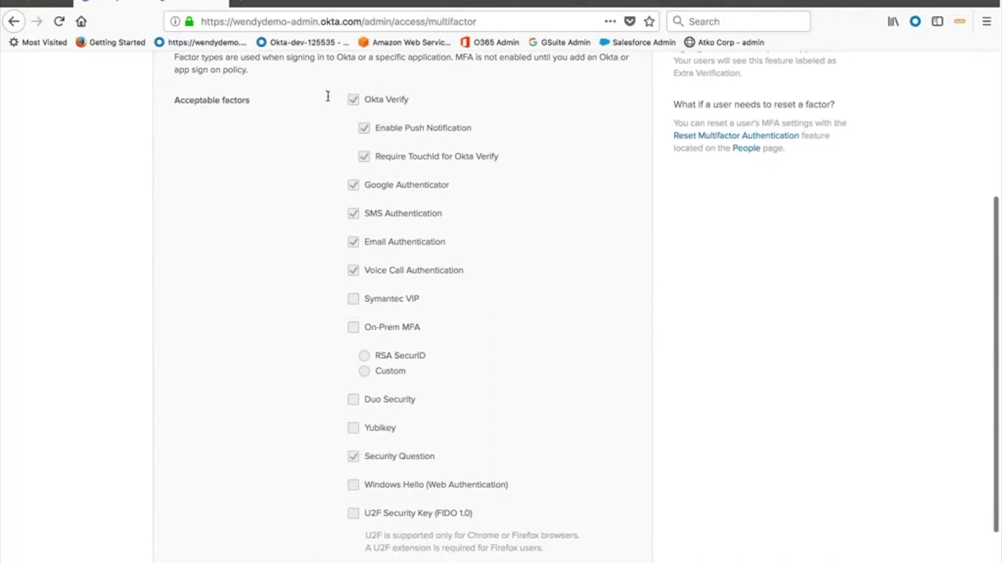
pyautogui.moveTo(329, 102); pyautogui.dragTo(456, 216)
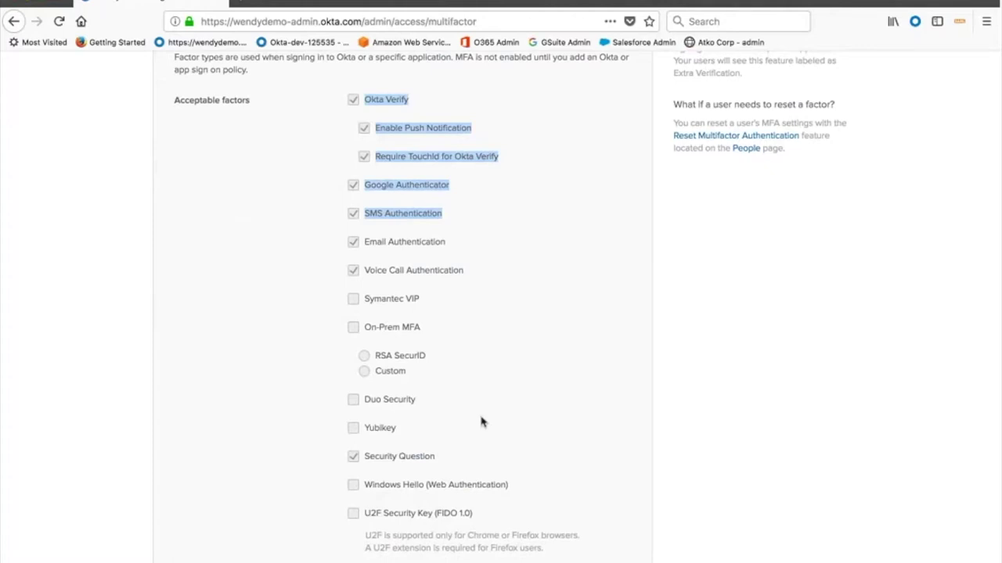
pyautogui.scroll(4, 481, 422)
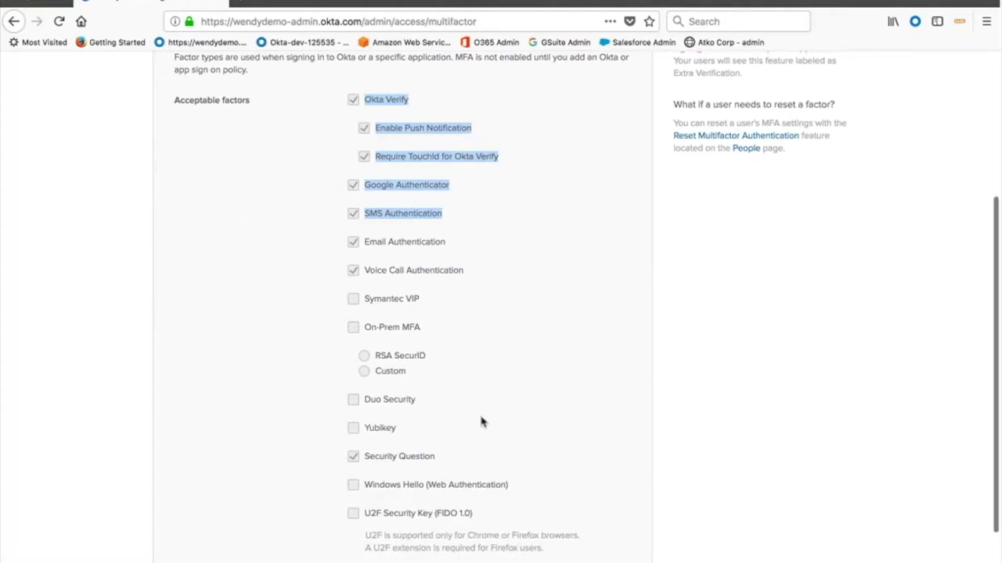
pyautogui.scroll(2, 481, 423)
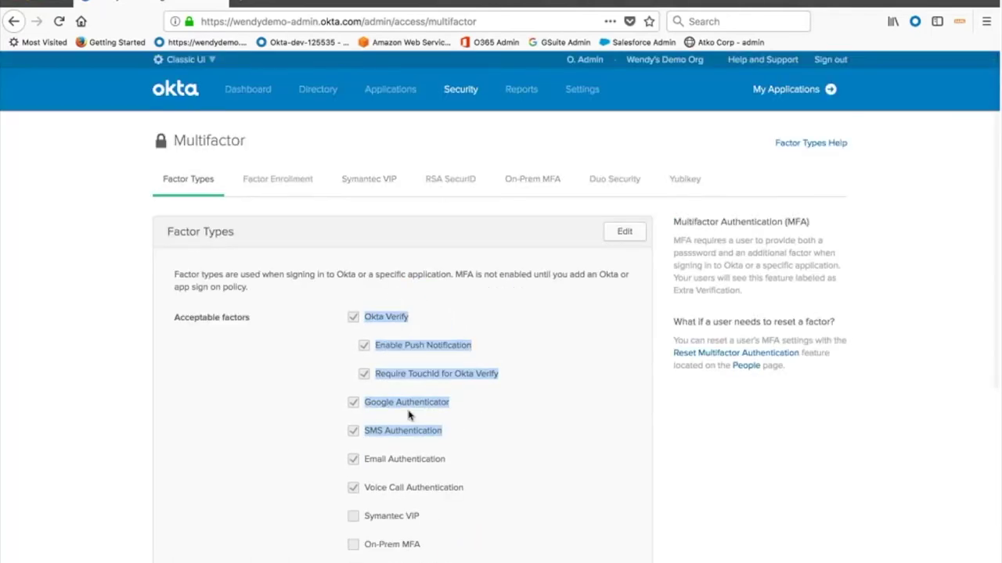
pyautogui.moveTo(461, 89)
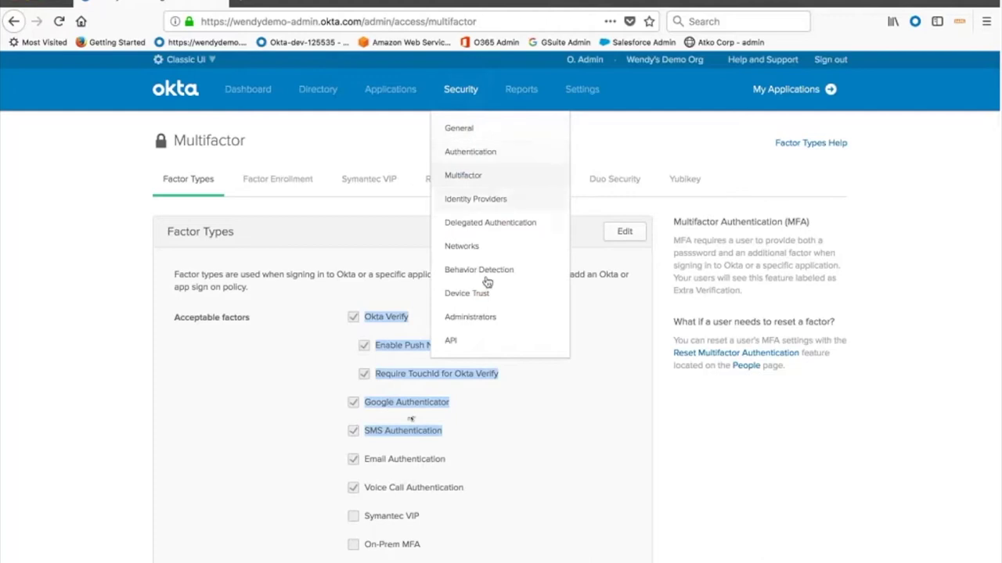
# Go to Networks, start a new IP zone, then discard it without saving
pyautogui.click(462, 246)
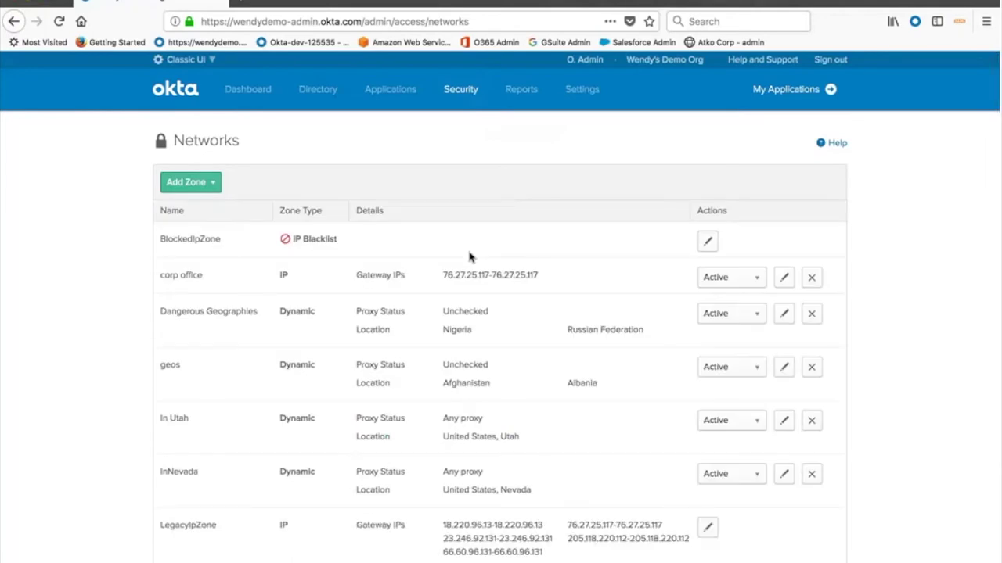
pyautogui.click(205, 181)
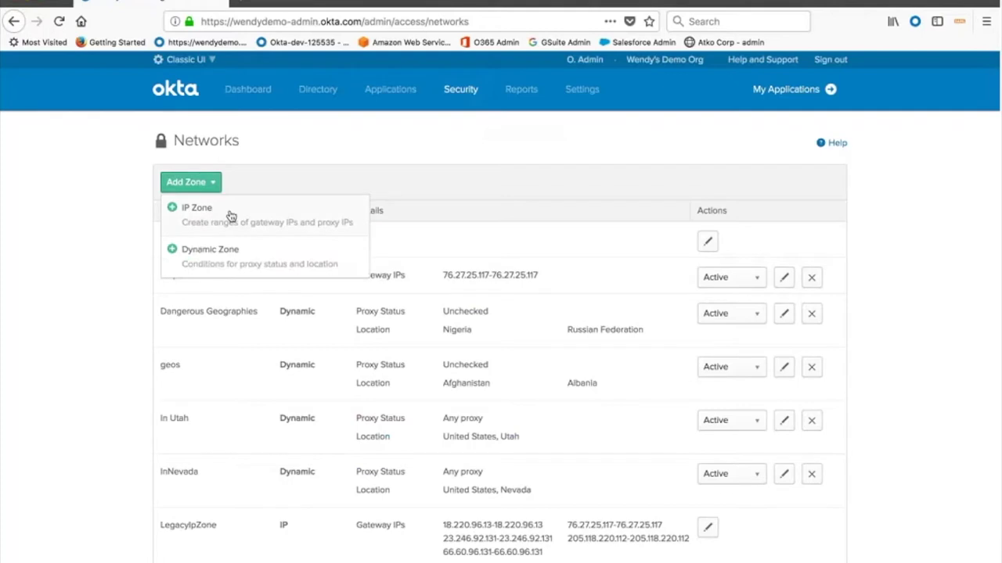
pyautogui.click(225, 219)
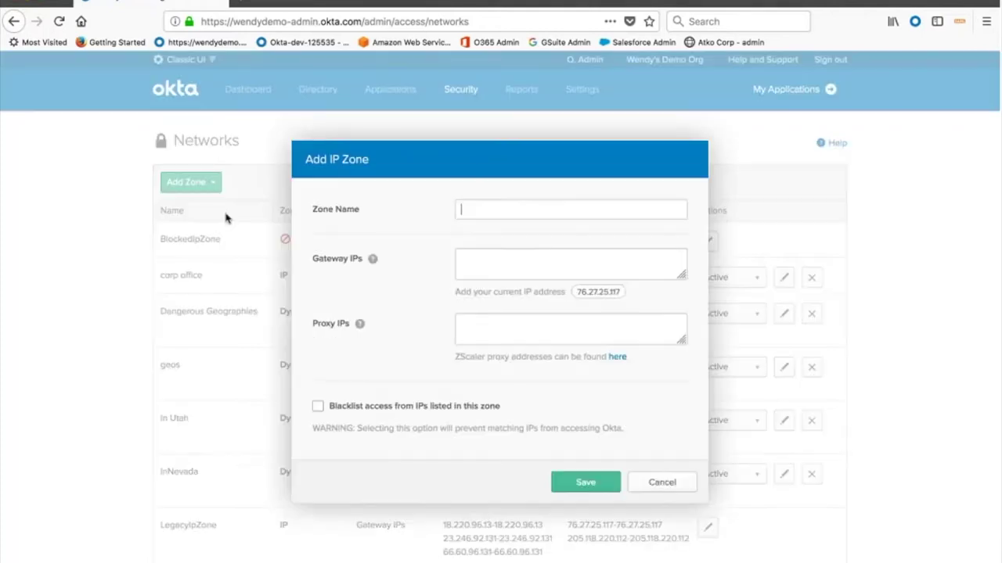
pyautogui.click(596, 269)
pyautogui.click(662, 484)
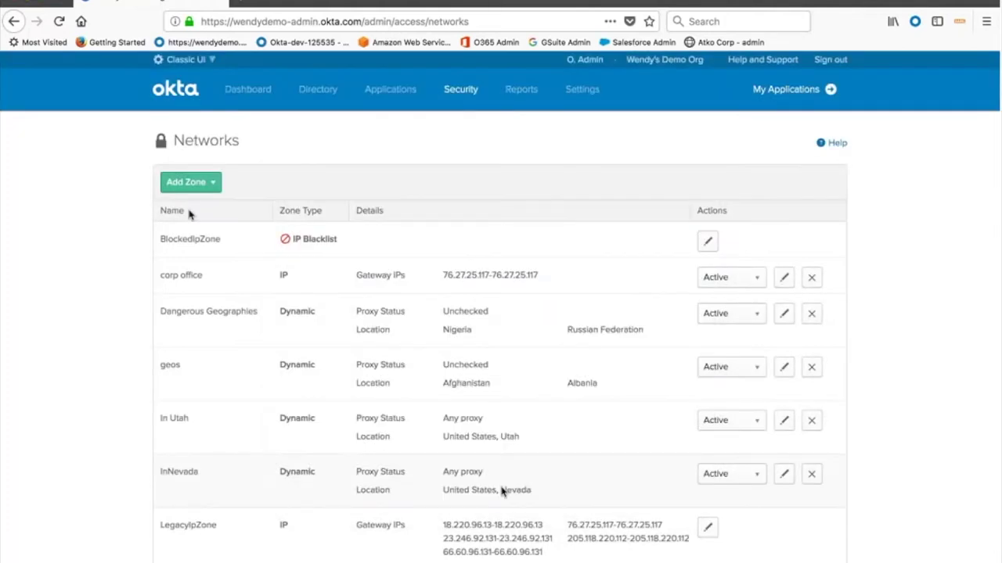
pyautogui.click(211, 188)
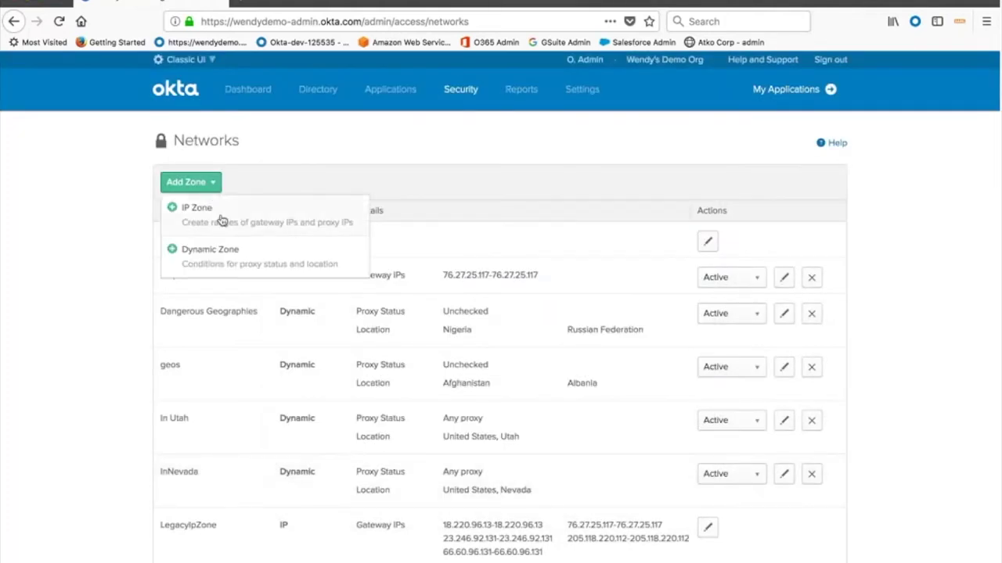
pyautogui.click(231, 253)
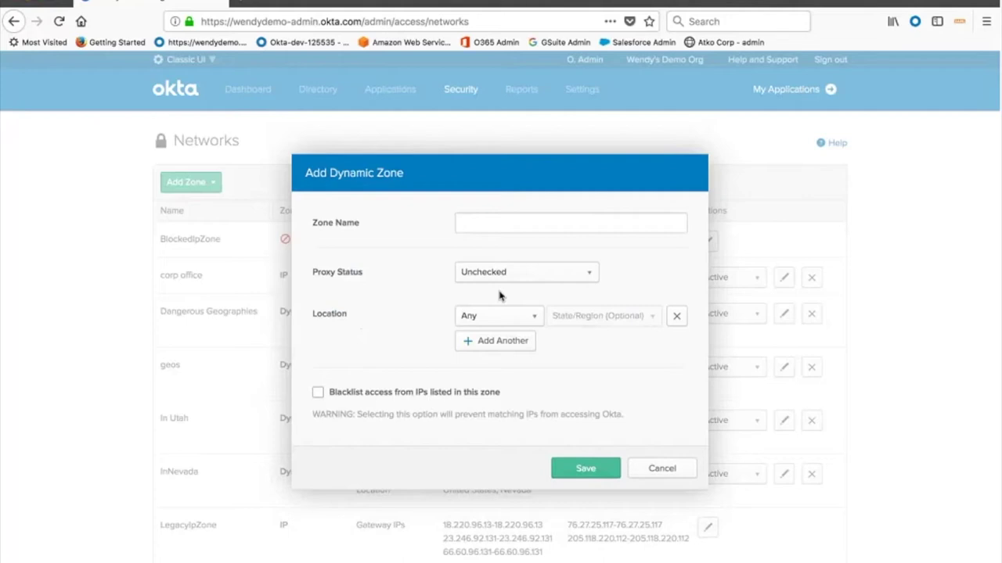
pyautogui.write('geo')
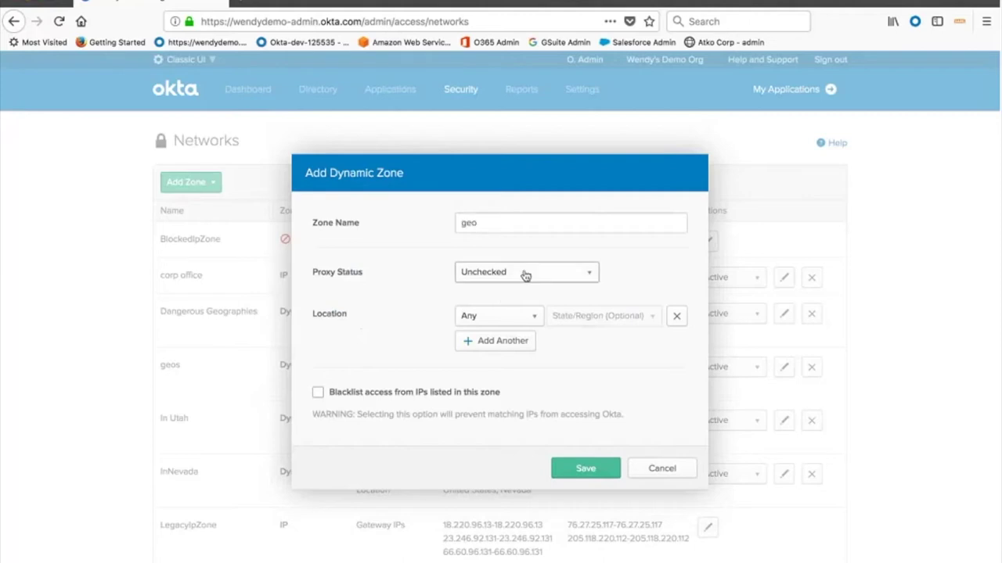
pyautogui.click(509, 321)
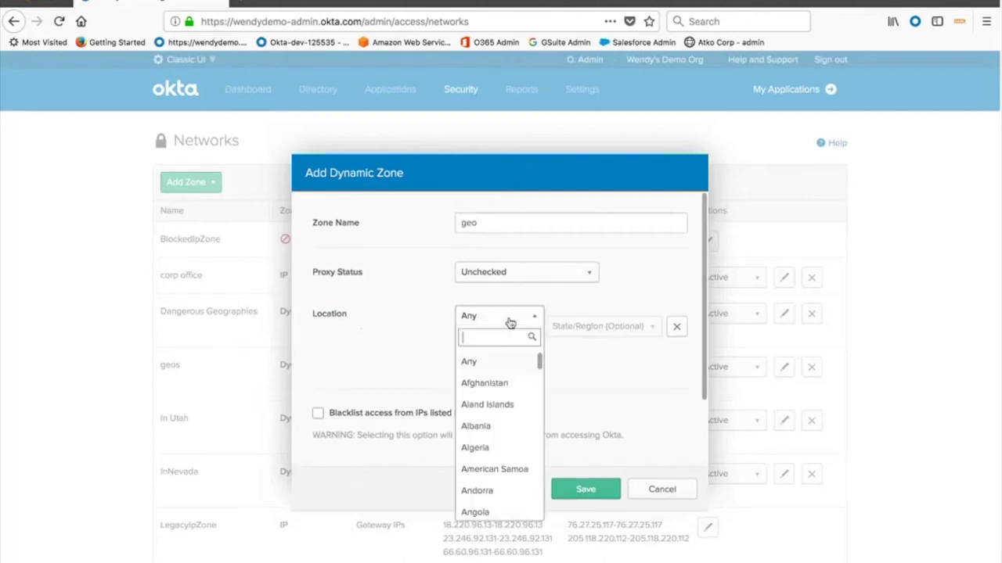
pyautogui.write('Bulg')
pyautogui.press('Return')
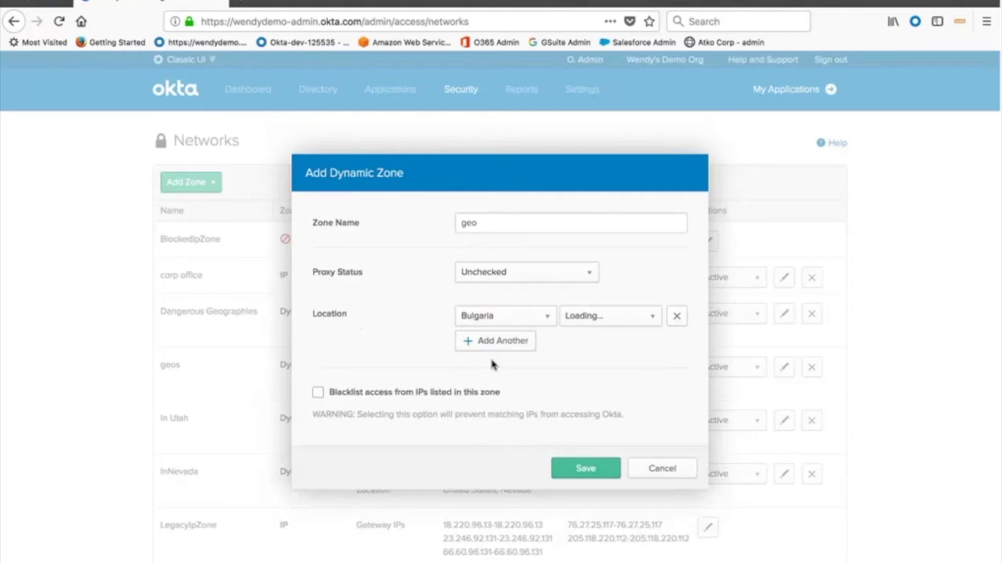
pyautogui.click(487, 342)
pyautogui.click(485, 342)
pyautogui.write('china')
pyautogui.press('Return')
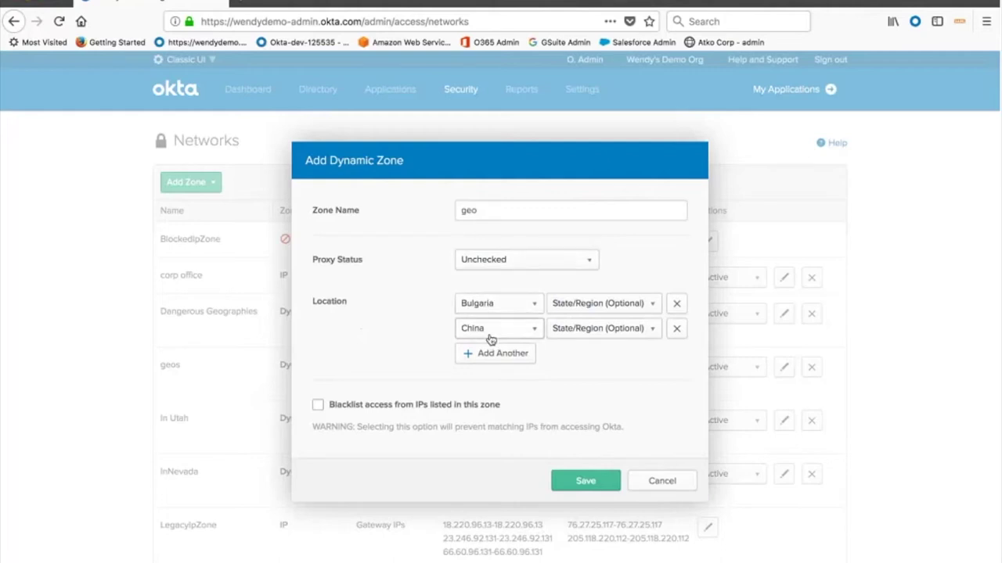
pyautogui.click(317, 407)
pyautogui.click(318, 407)
pyautogui.click(489, 216)
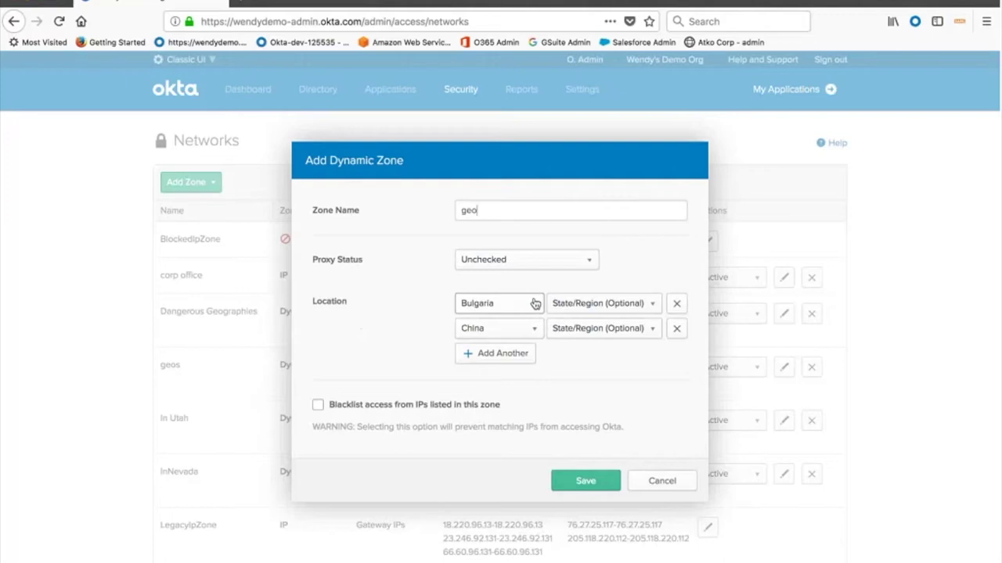
pyautogui.click(665, 484)
pyautogui.moveTo(464, 92)
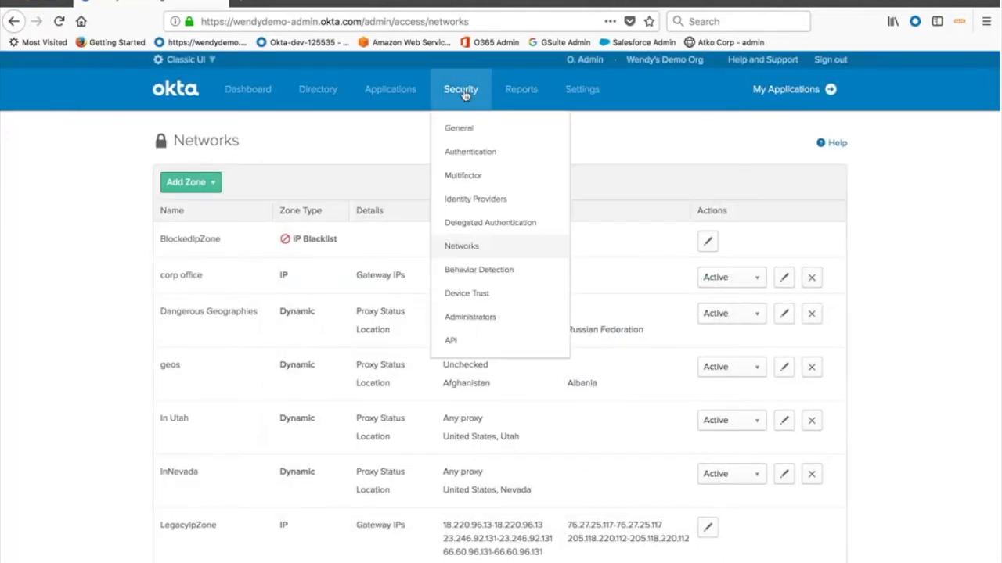
# Review the New City, New IP and New Device behaviors, then open Security > Authentication
pyautogui.click(516, 284)
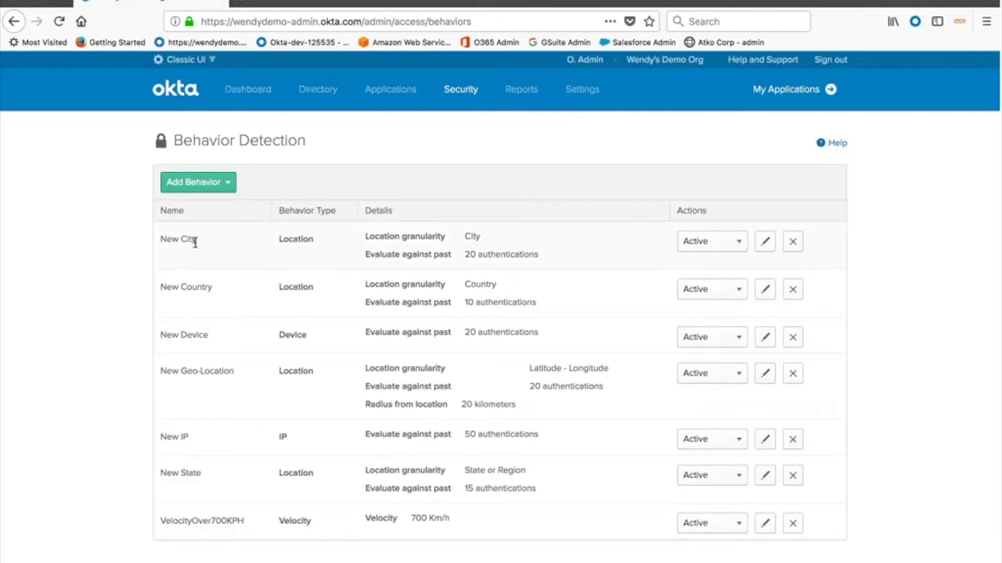
pyautogui.moveTo(198, 239); pyautogui.dragTo(161, 240)
pyautogui.moveTo(161, 437); pyautogui.dragTo(188, 461)
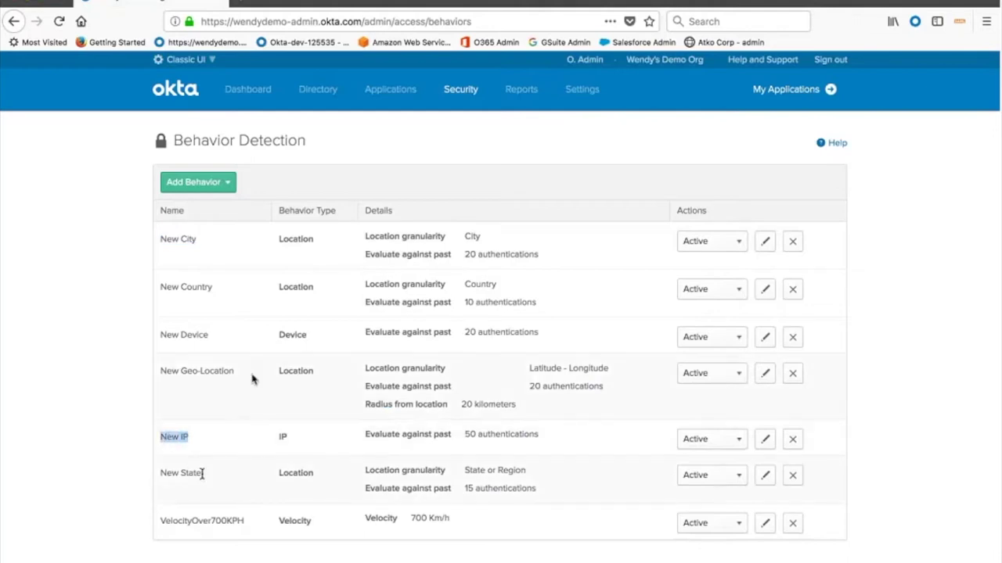
pyautogui.moveTo(219, 338); pyautogui.dragTo(160, 333)
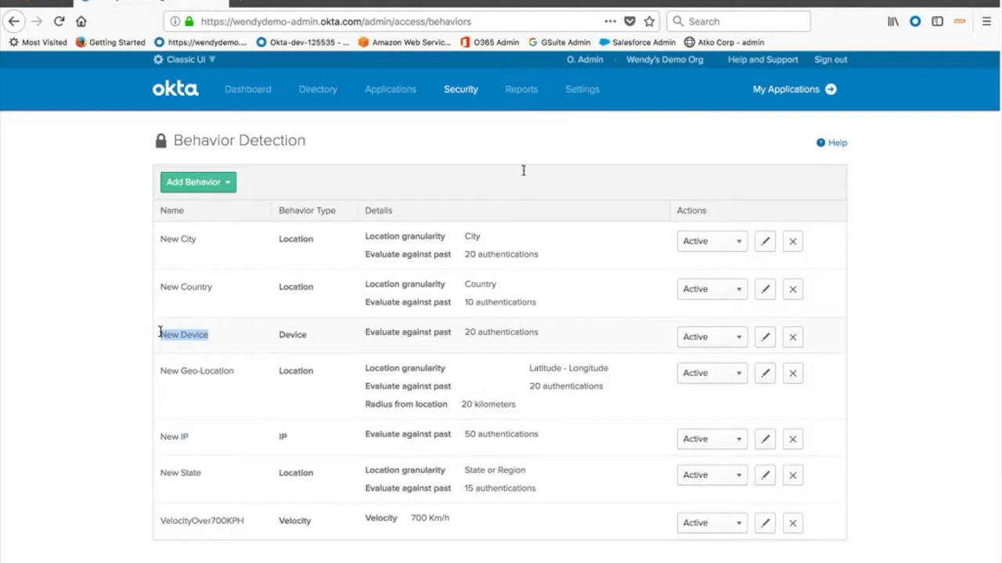
pyautogui.moveTo(482, 96)
pyautogui.click(470, 151)
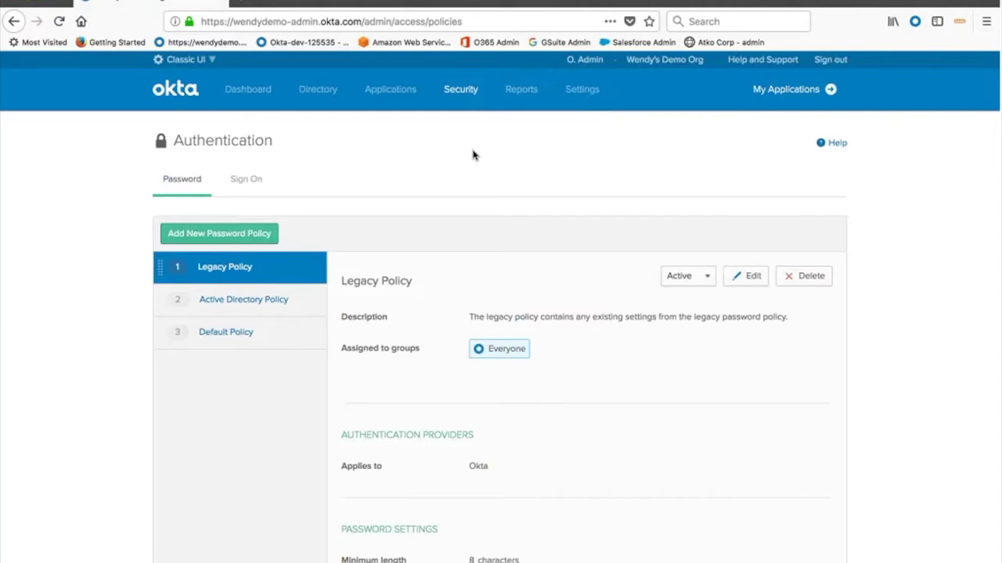
# View the Sales MFA sign-on policy and its MFA every login rule
pyautogui.click(246, 179)
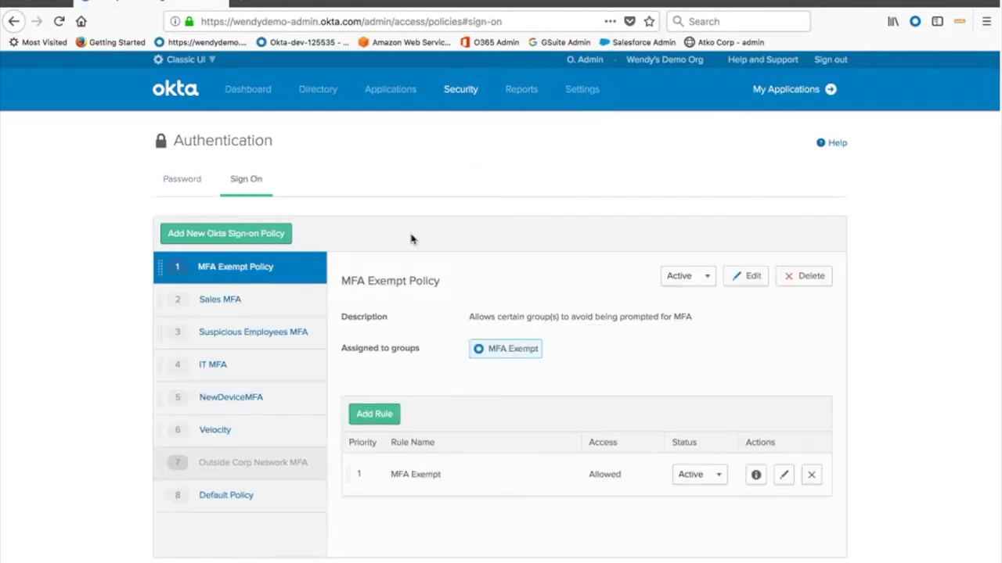
pyautogui.scroll(-1, 412, 239)
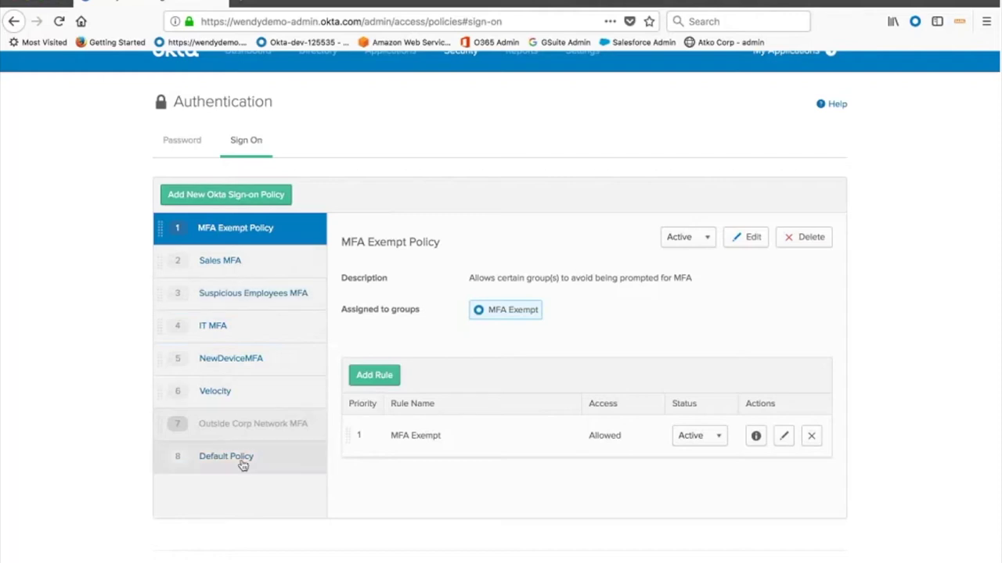
pyautogui.click(226, 264)
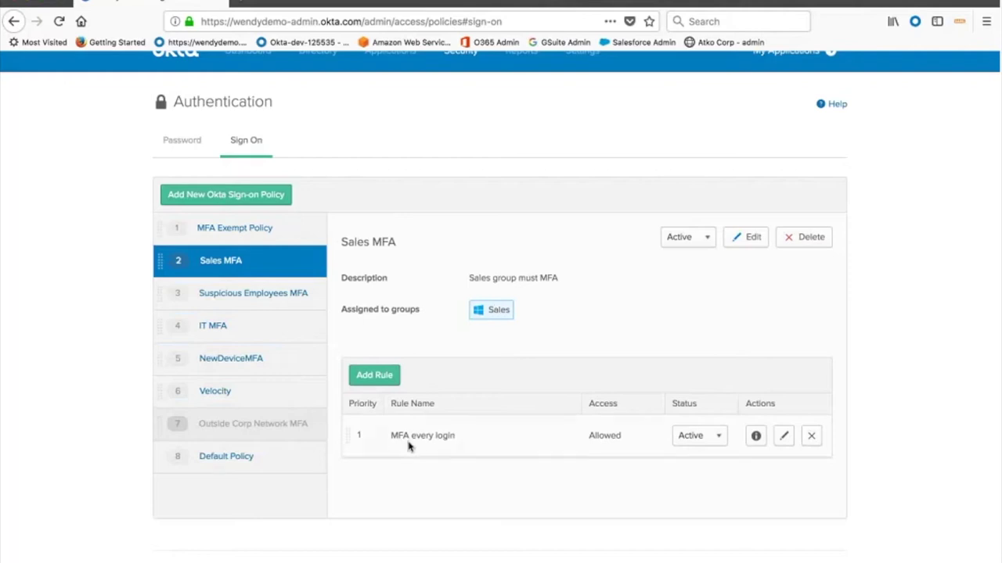
pyautogui.moveTo(391, 437); pyautogui.dragTo(457, 439)
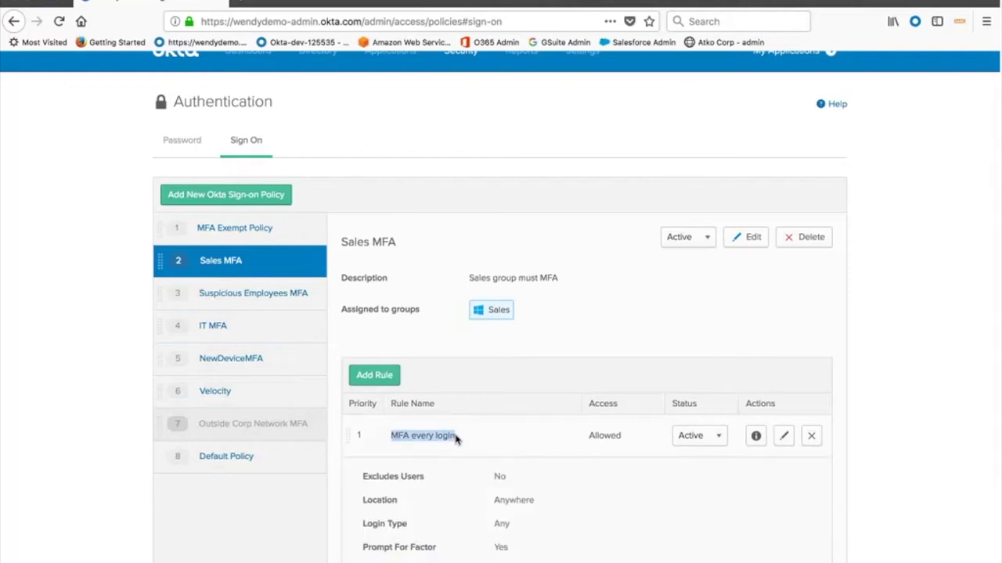
# Show Suspicious Employees MFA, note its WatchThemClose group, and open the MFA always rule for editing
pyautogui.click(262, 296)
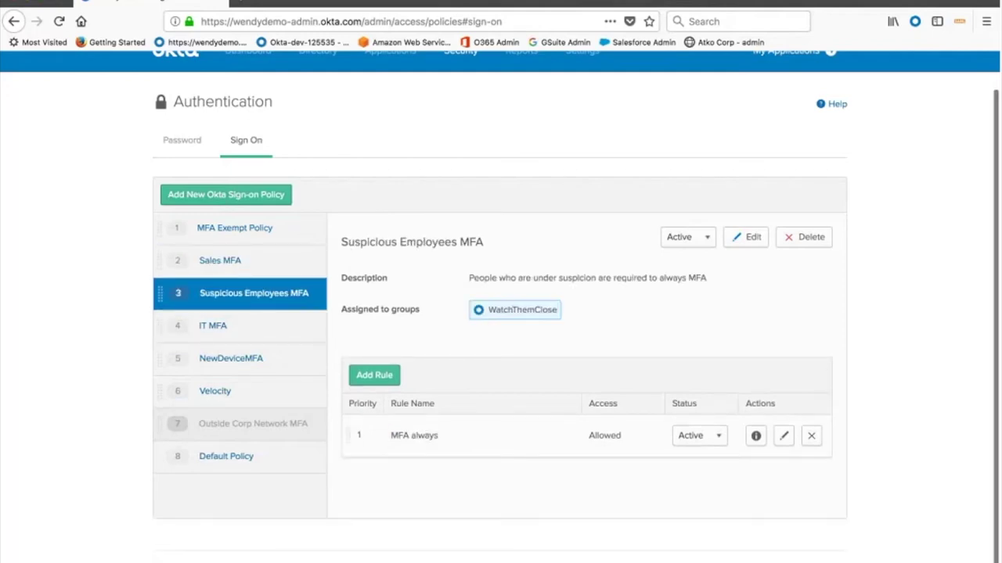
pyautogui.moveTo(489, 312); pyautogui.dragTo(561, 314)
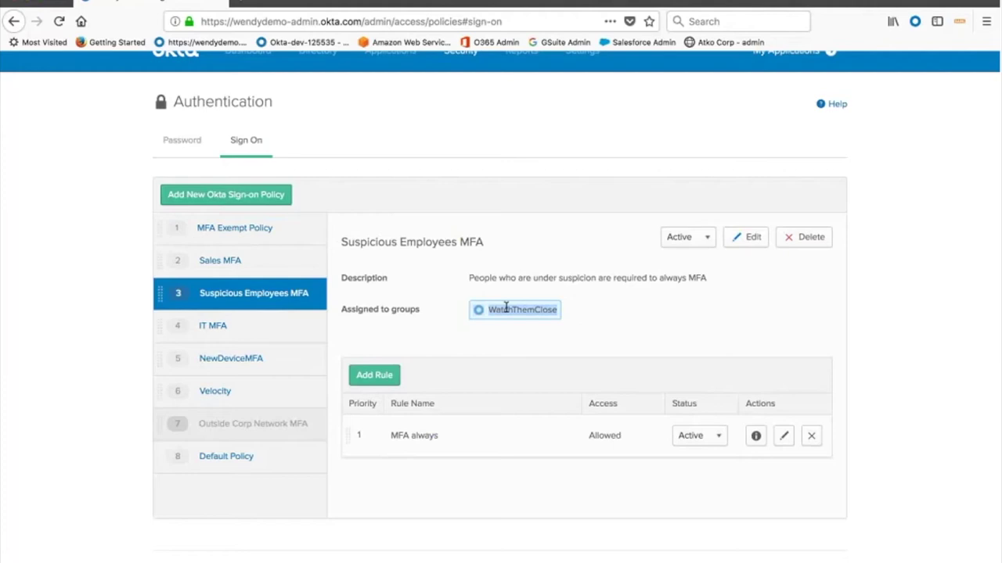
pyautogui.moveTo(488, 310); pyautogui.dragTo(558, 313)
pyautogui.click(394, 436)
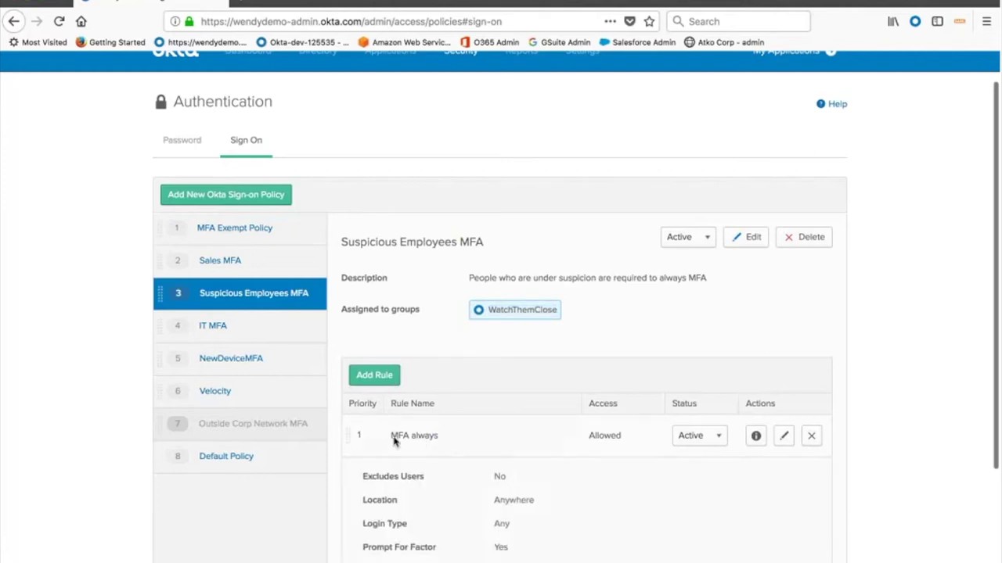
pyautogui.tripleClick(394, 443)
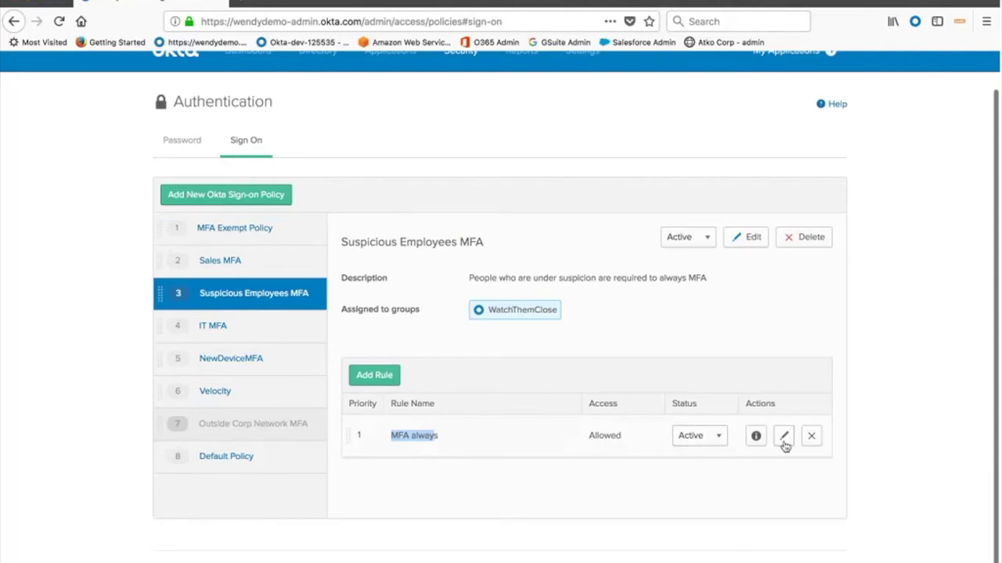
pyautogui.click(783, 435)
pyautogui.scroll(-3, 593, 470)
# Keep the MFA always rule's access set to Allowed
pyautogui.click(577, 321)
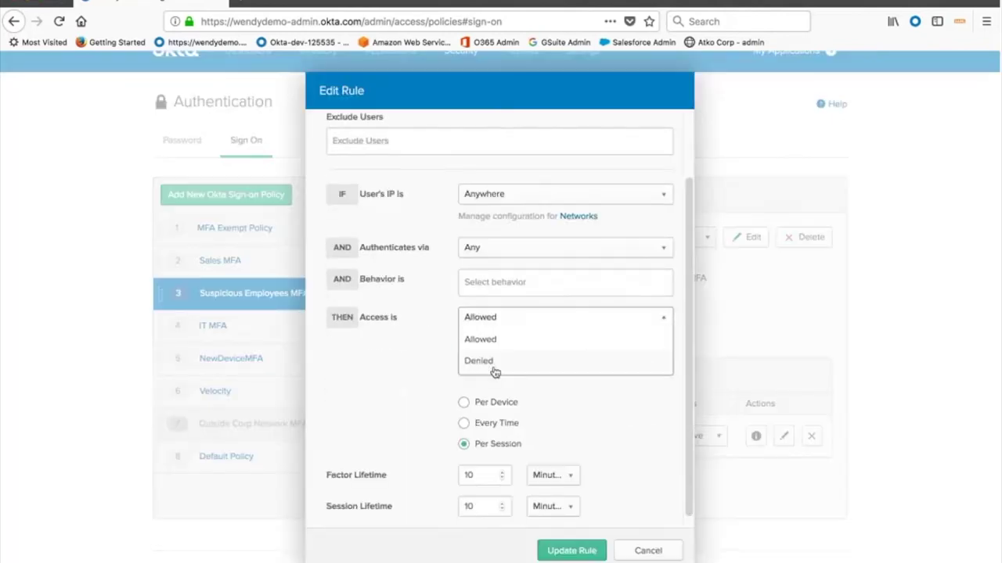
pyautogui.click(409, 375)
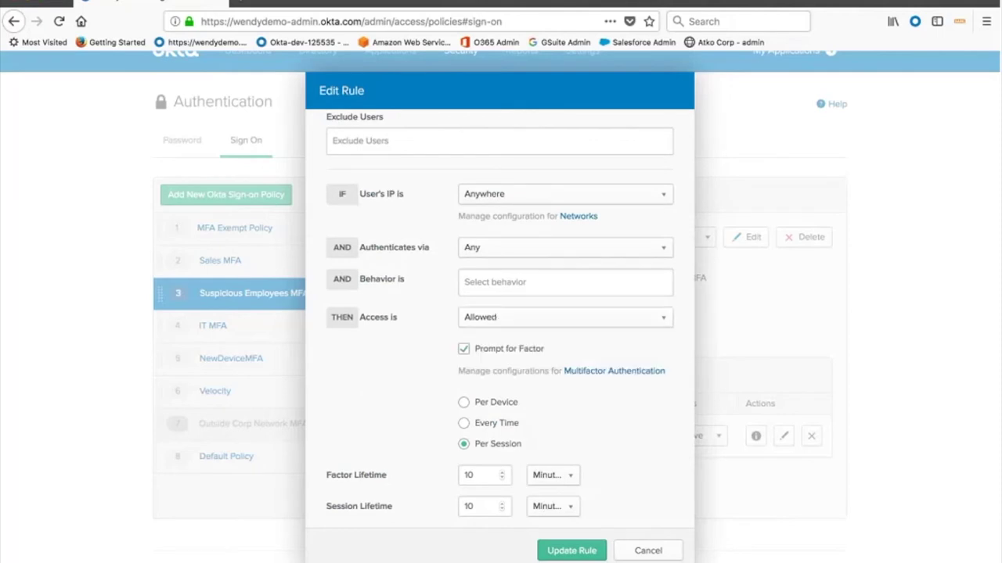
pyautogui.scroll(-1, 561, 454)
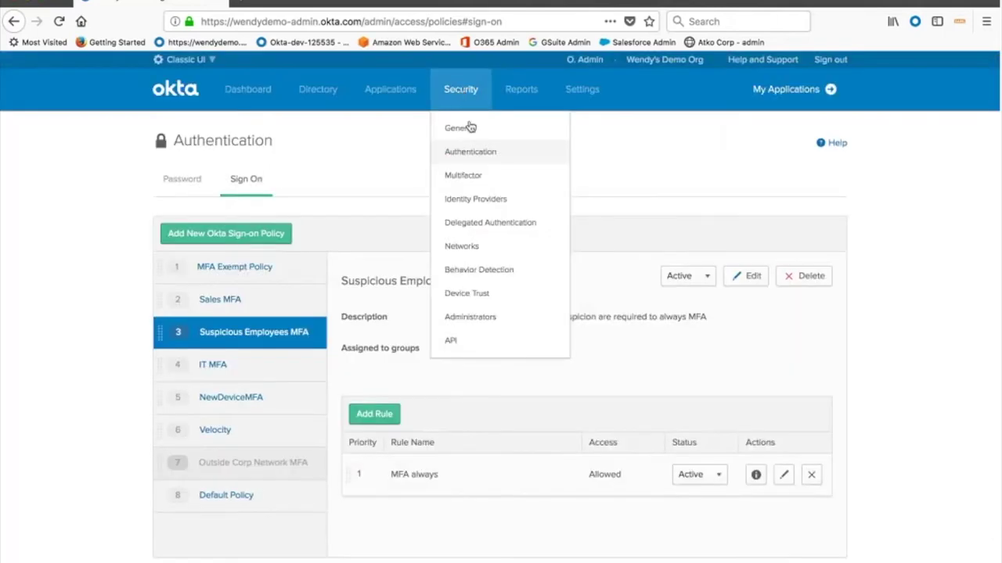
# Start adding an administrator on the Administrators page and choose the searched user
pyautogui.click(474, 320)
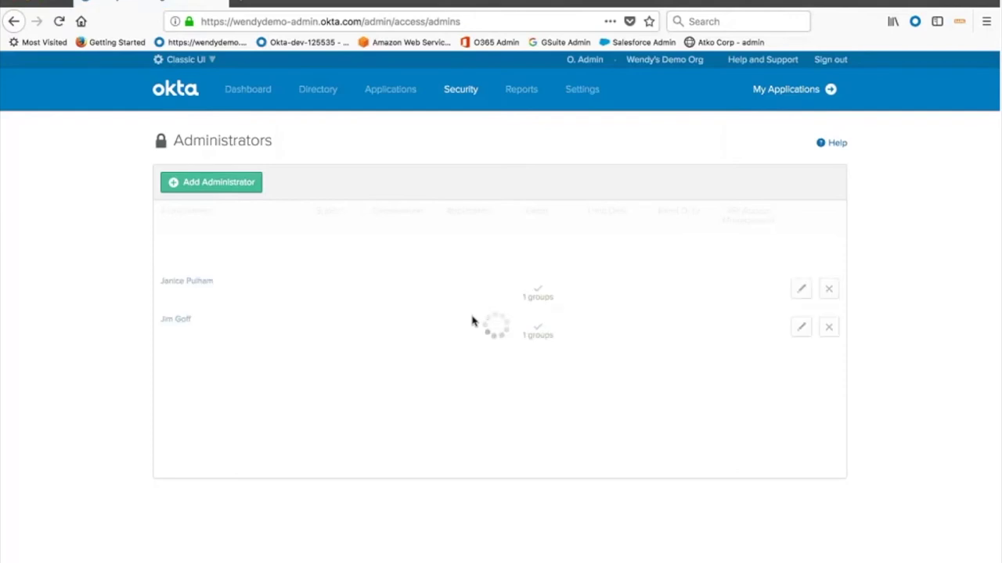
pyautogui.click(230, 186)
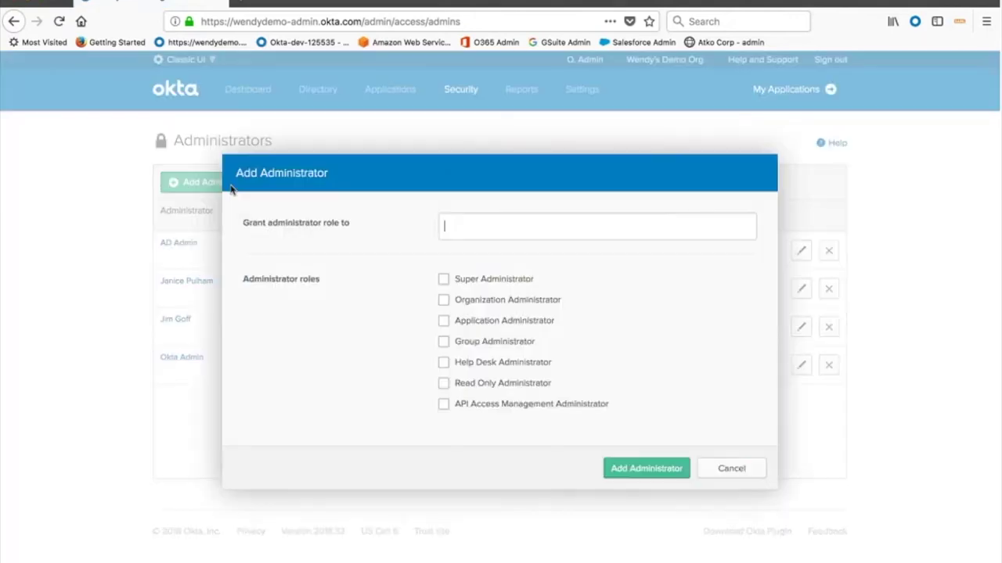
pyautogui.click(445, 364)
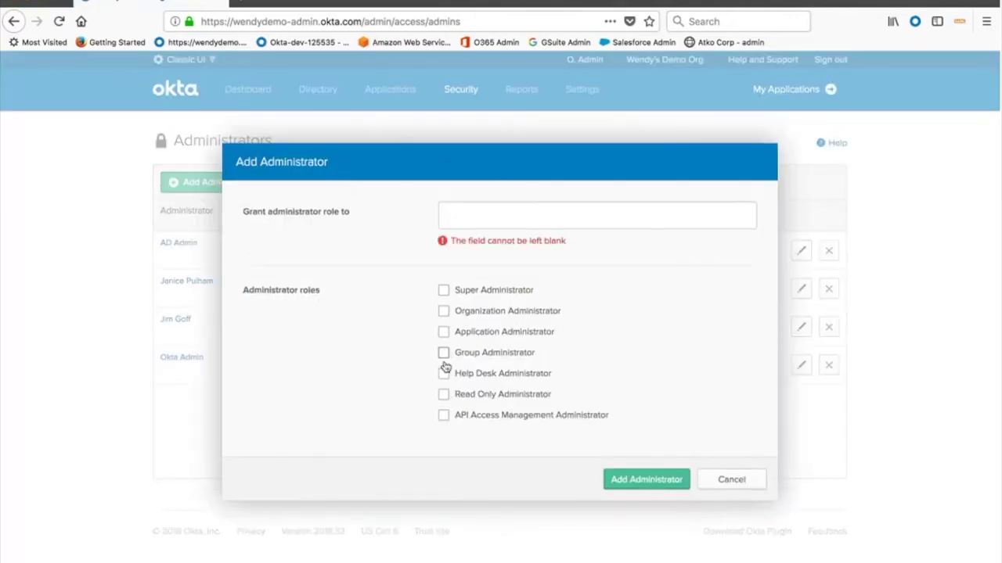
pyautogui.click(472, 214)
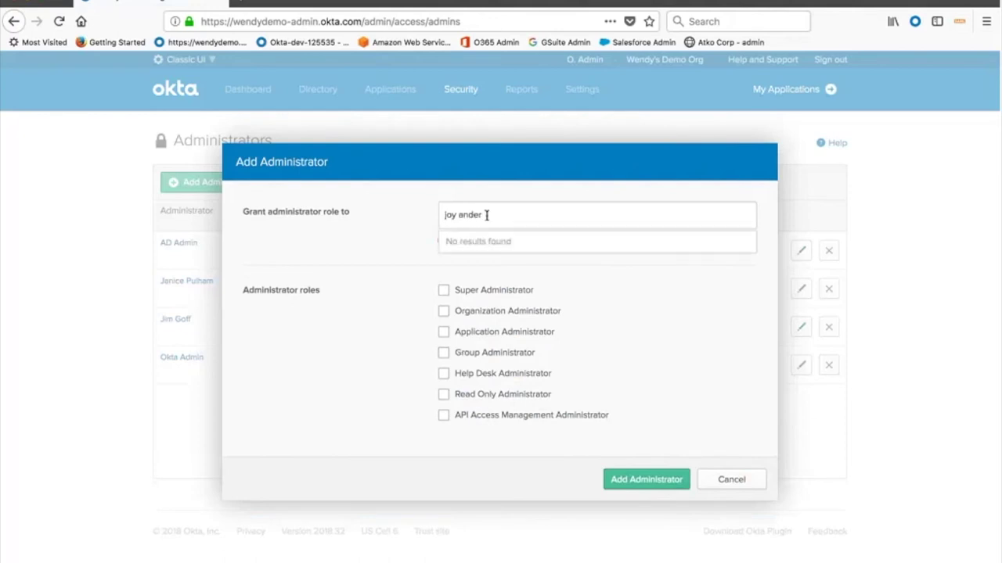
pyautogui.click(529, 242)
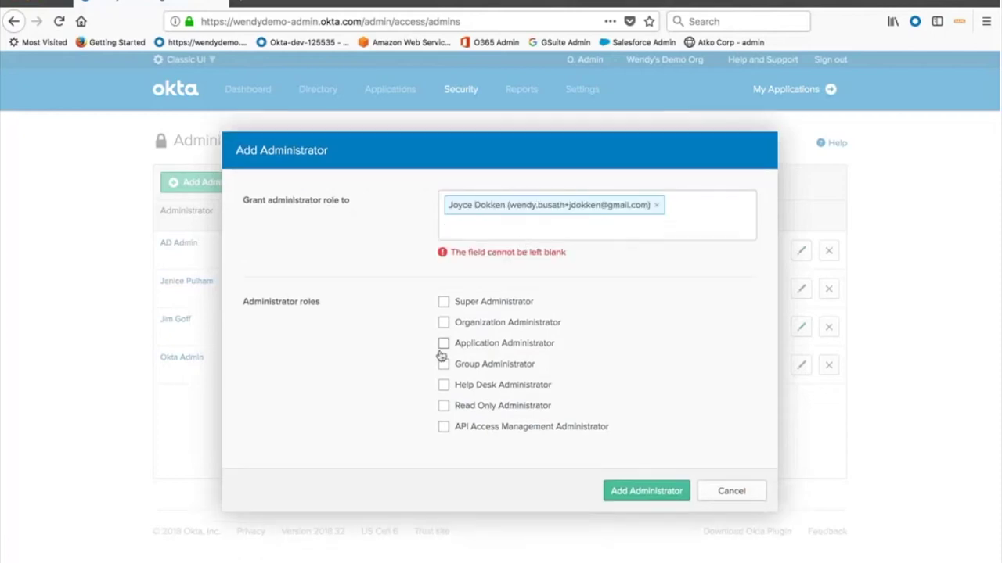
# Try Help Desk Administrator for all users, swap to Read Only Administrator, then cancel
pyautogui.click(443, 384)
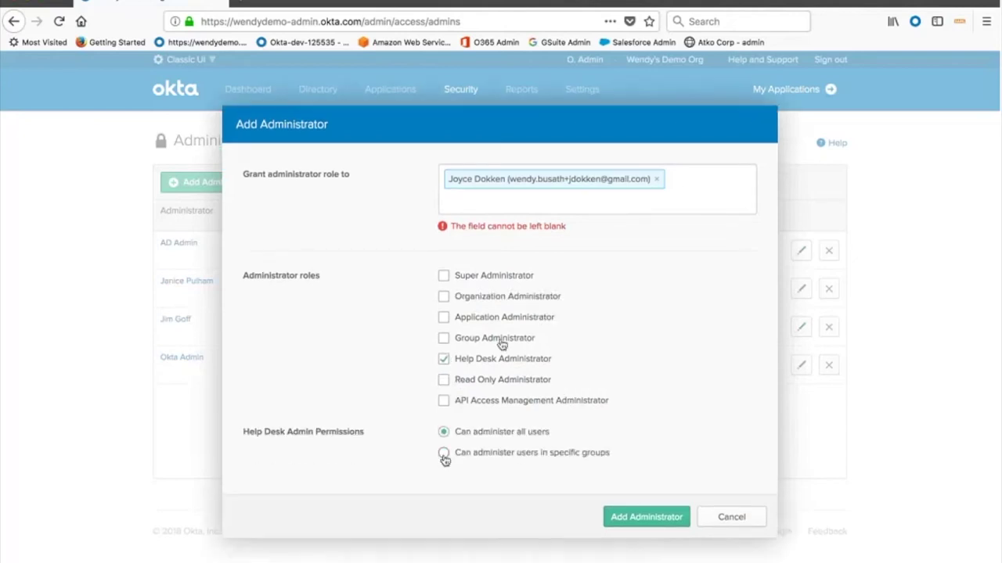
pyautogui.click(444, 457)
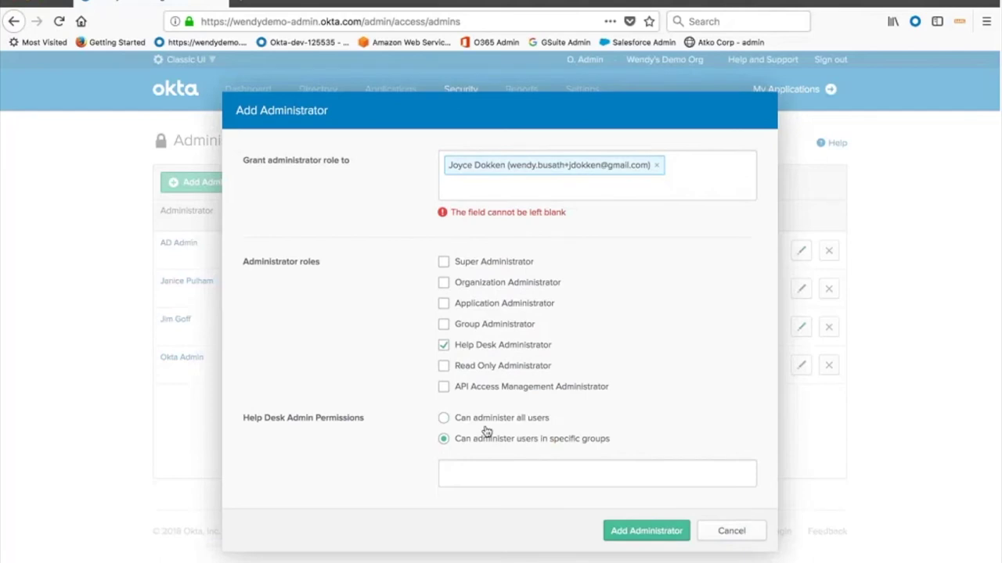
pyautogui.click(480, 419)
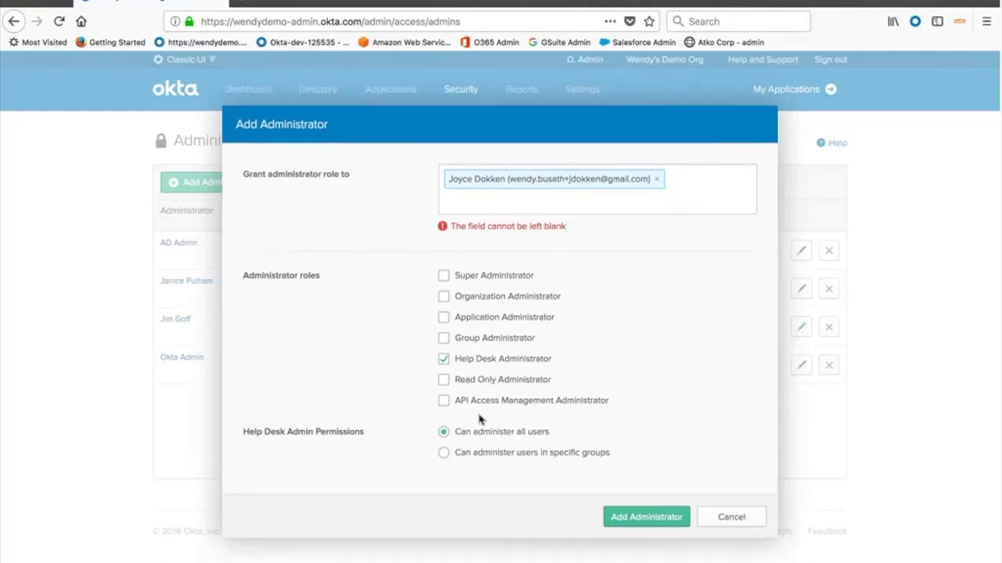
pyautogui.click(444, 361)
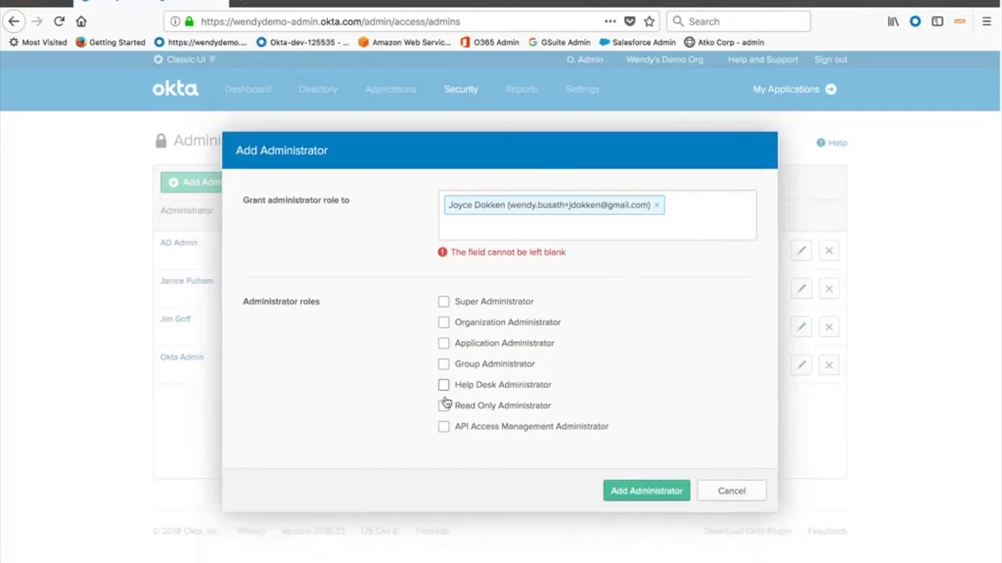
pyautogui.click(443, 406)
pyautogui.click(732, 491)
# Open Reports and scroll through the Okta usage and application usage figures
pyautogui.moveTo(521, 89)
pyautogui.click(526, 128)
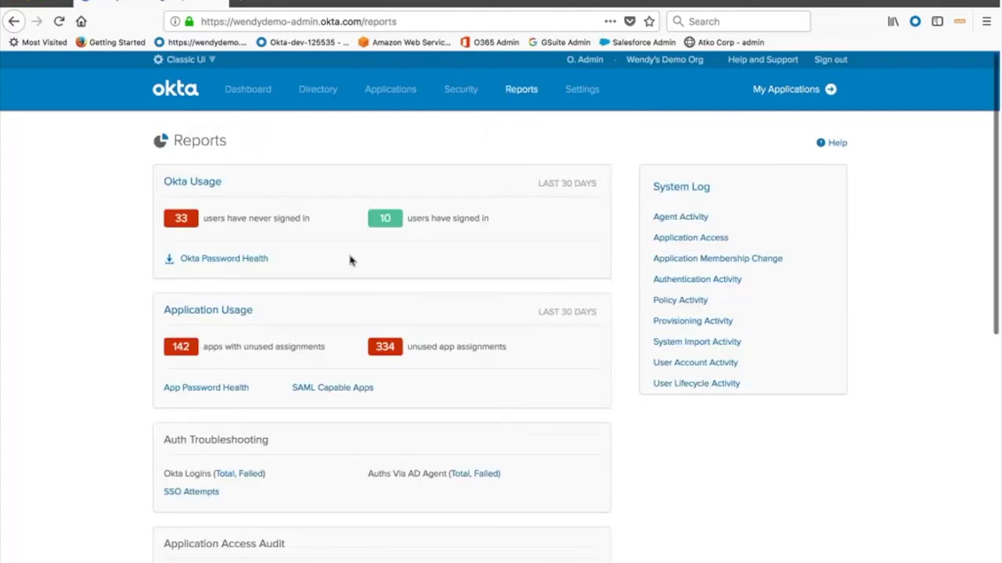
pyautogui.scroll(-1, 350, 261)
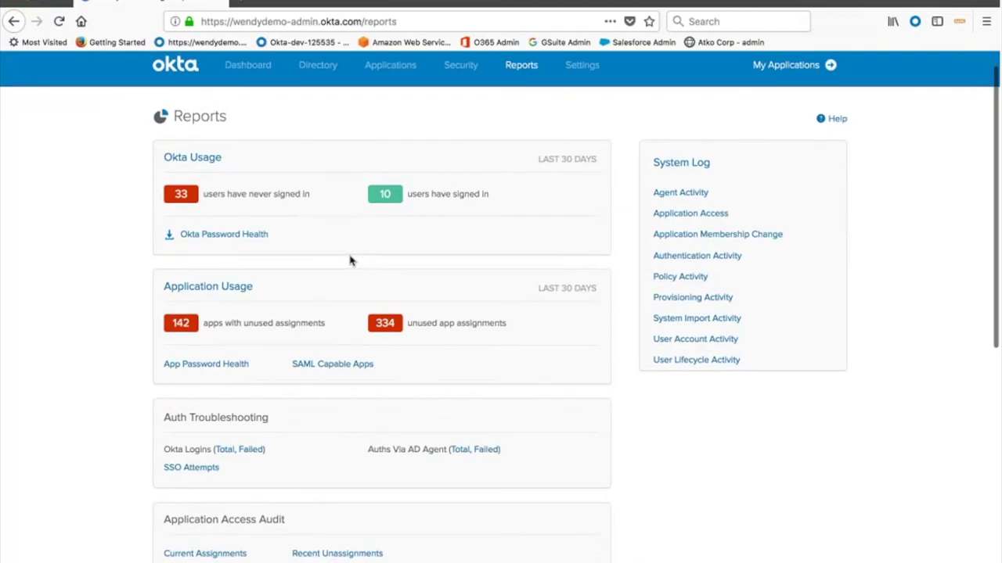
pyautogui.scroll(-1, 350, 260)
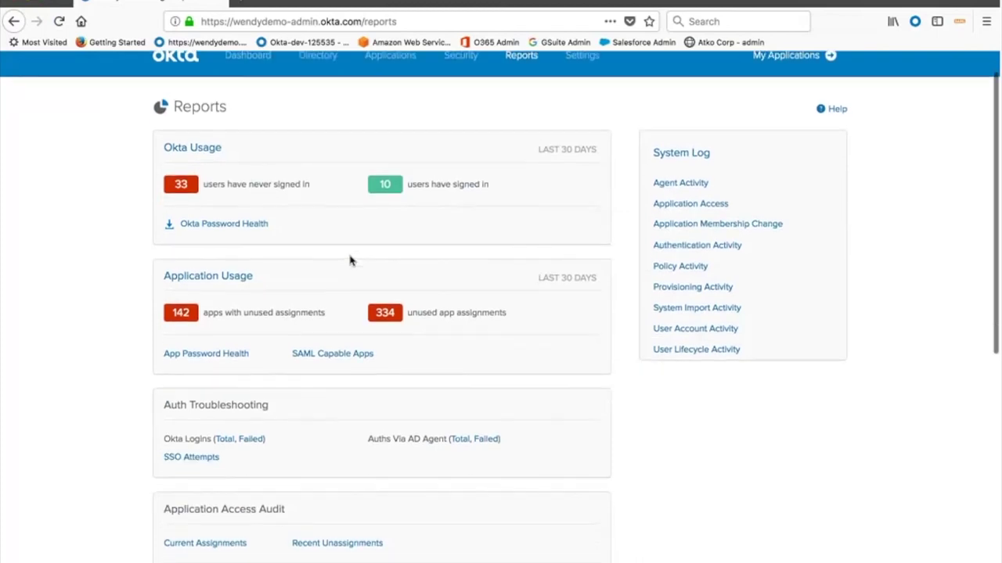
pyautogui.scroll(-2, 350, 261)
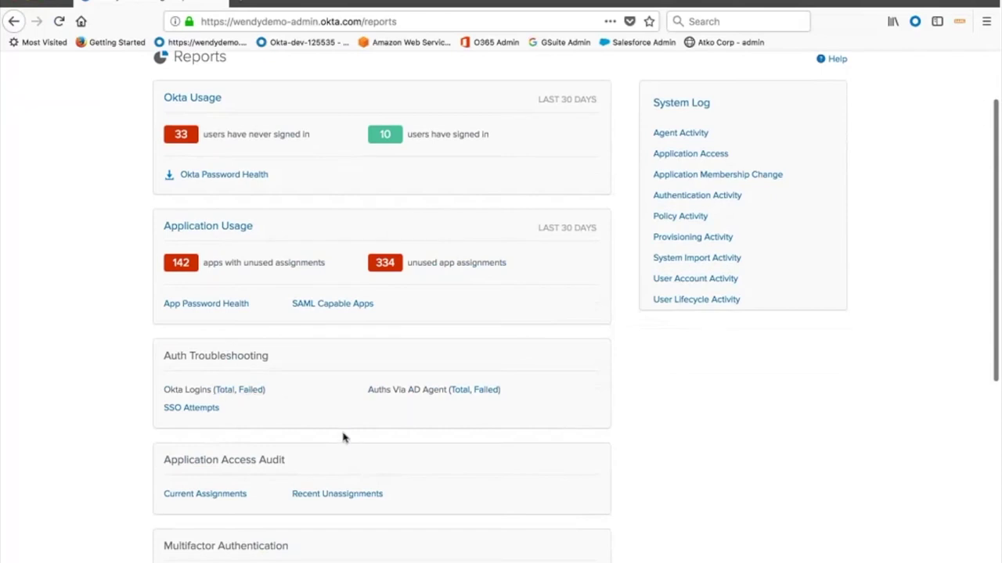
pyautogui.scroll(-5, 342, 438)
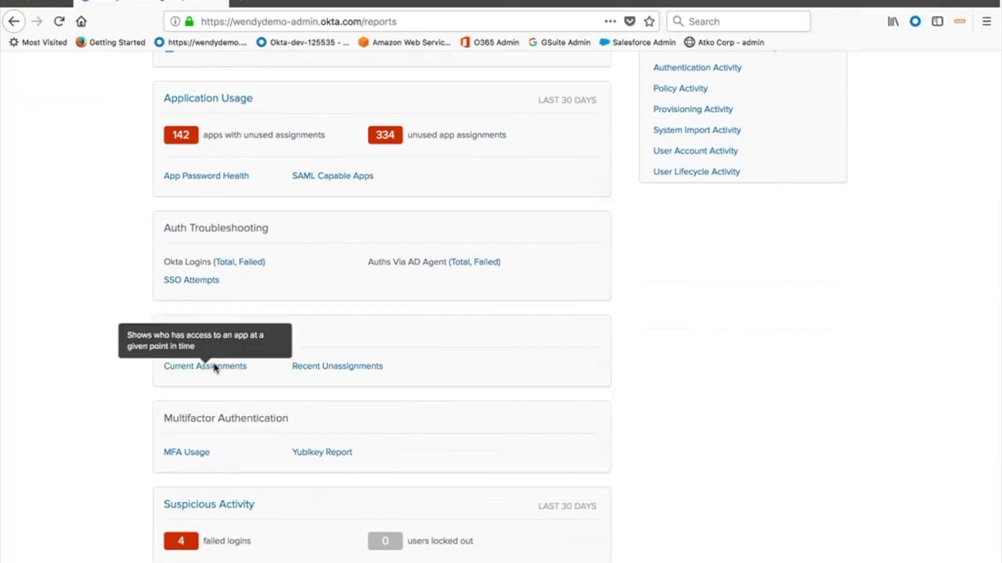
pyautogui.scroll(-5, 215, 375)
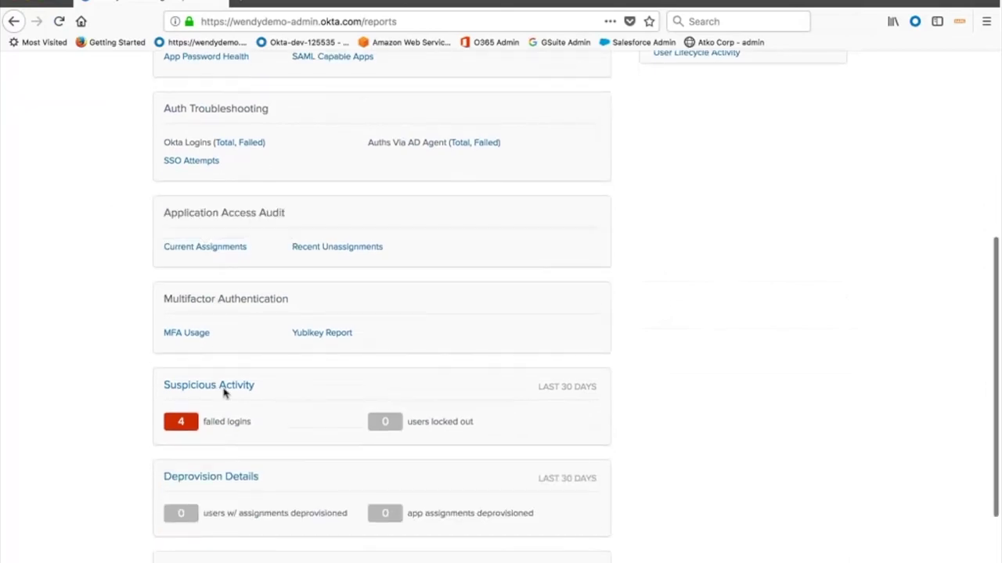
pyautogui.scroll(-2, 266, 487)
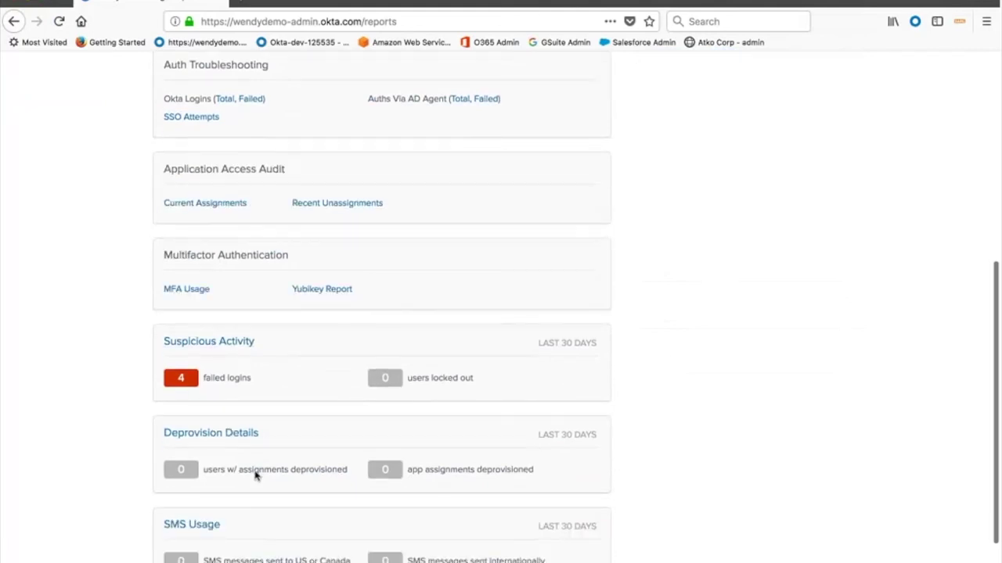
pyautogui.moveTo(228, 436)
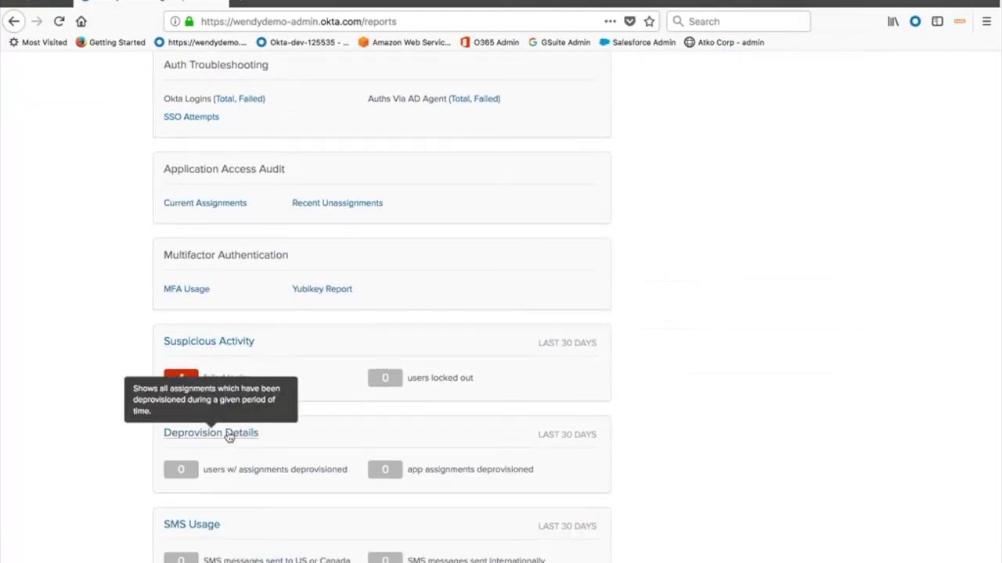
pyautogui.scroll(5, 229, 437)
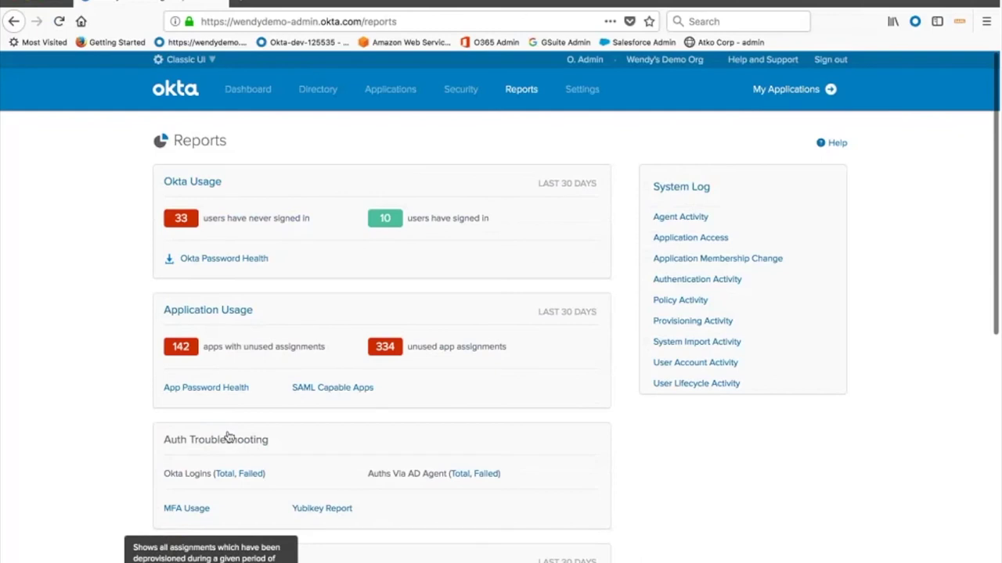
pyautogui.moveTo(527, 93)
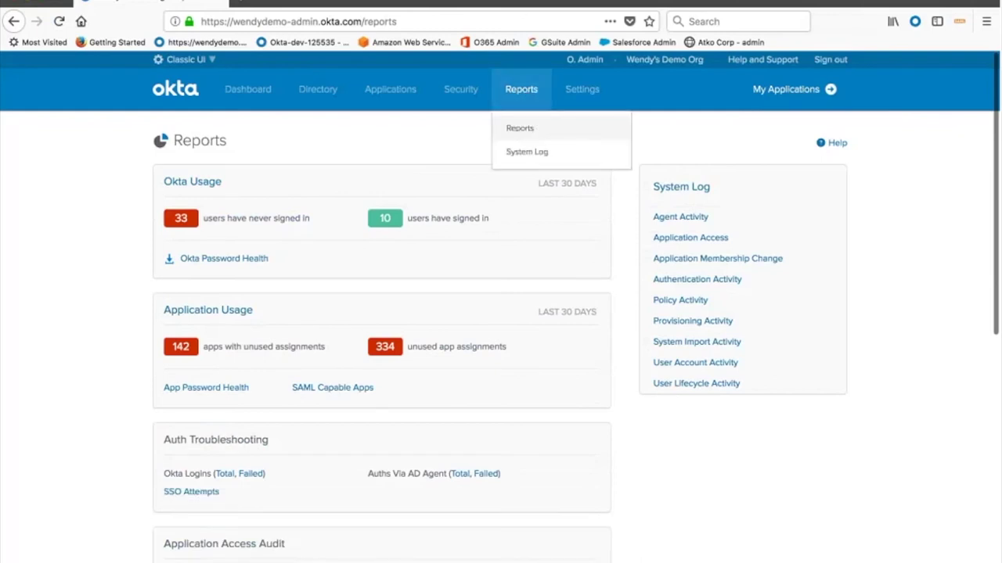
# Open the System Log and scroll through its 257 events from 08/09/2018 to 08/16/2018
pyautogui.click(527, 153)
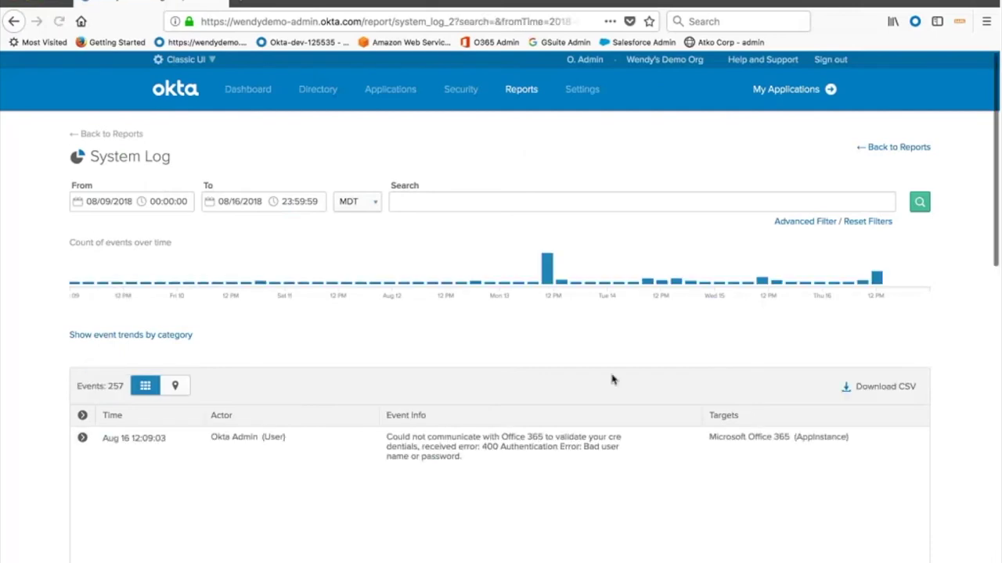
pyautogui.scroll(-2, 613, 381)
pyautogui.scroll(-2, 612, 383)
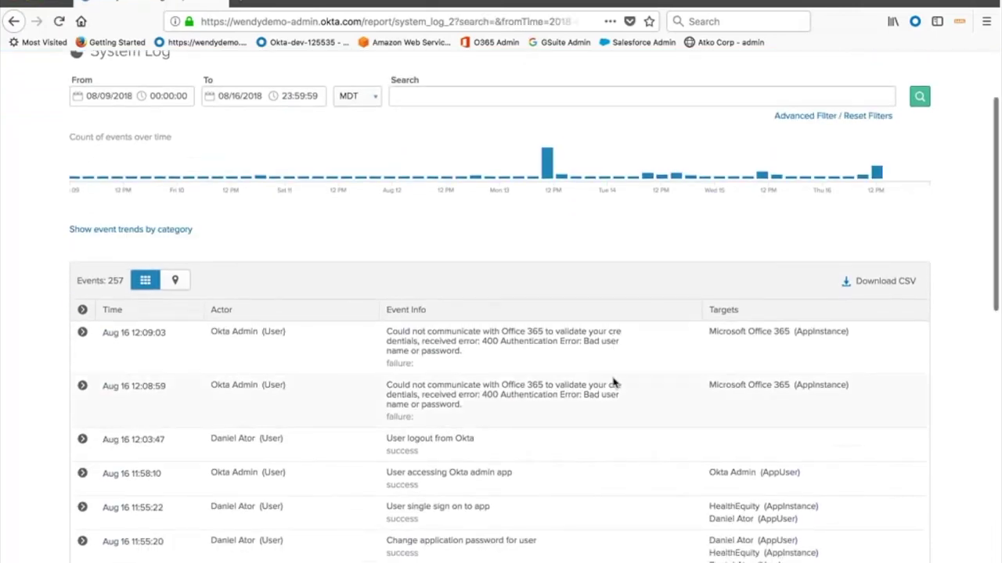
pyautogui.scroll(-5, 613, 382)
pyautogui.scroll(-4, 612, 383)
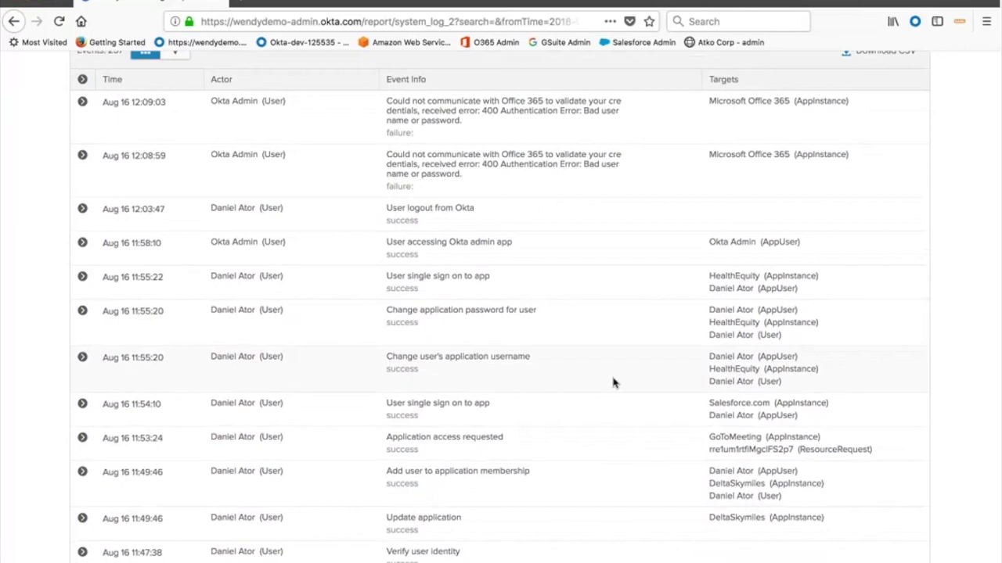
pyautogui.scroll(-4, 613, 383)
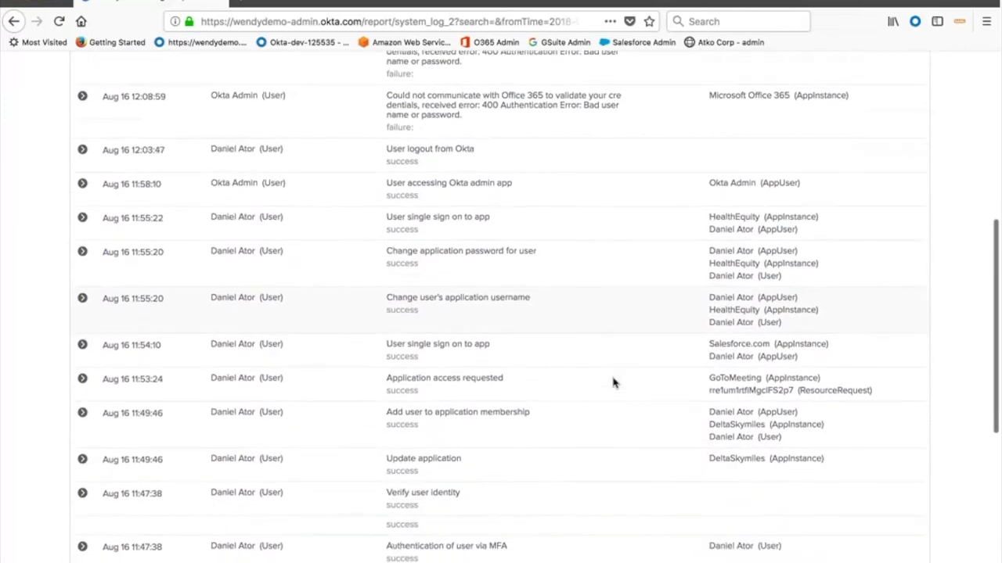
pyautogui.scroll(-8, 613, 382)
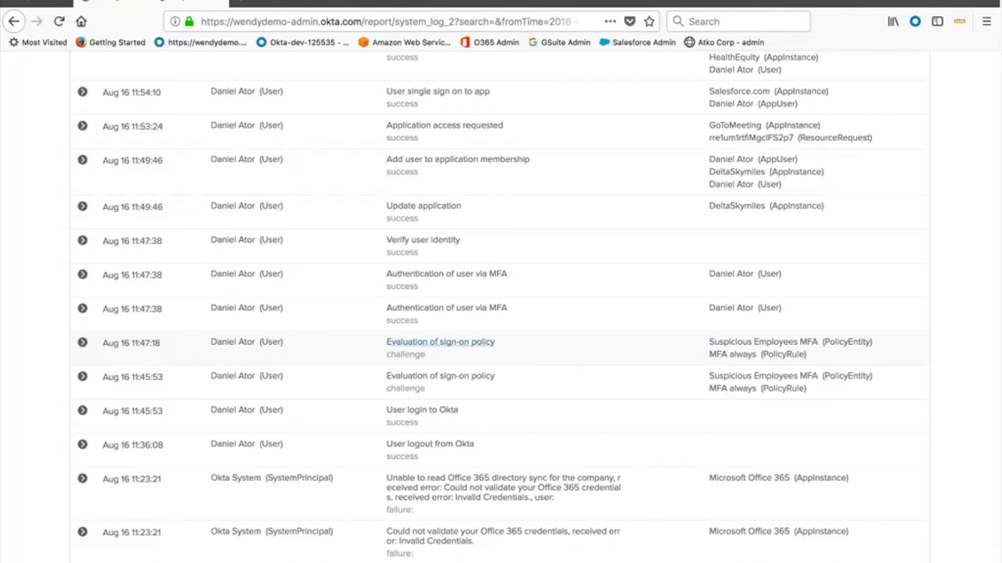
# Filter the System Log to 'Evaluation of sign-on policy' events, leaving 25 results
pyautogui.click(442, 342)
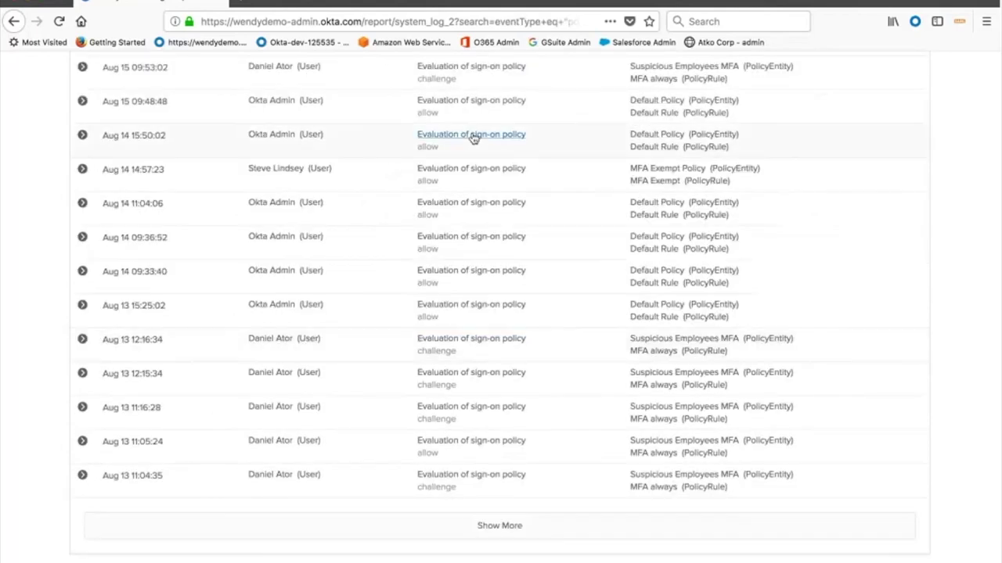
pyautogui.scroll(5, 470, 139)
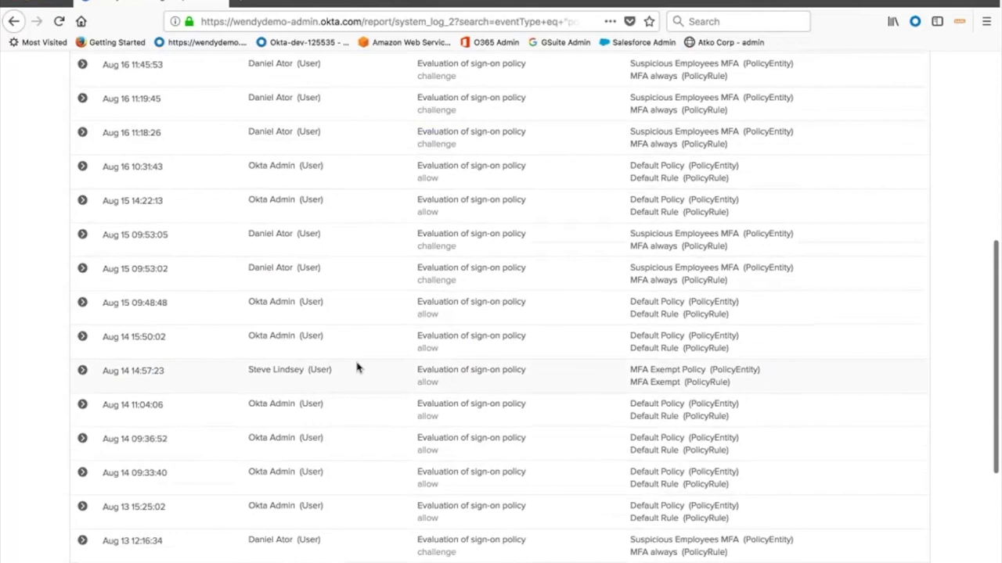
pyautogui.scroll(-3, 358, 369)
pyautogui.scroll(15, 358, 368)
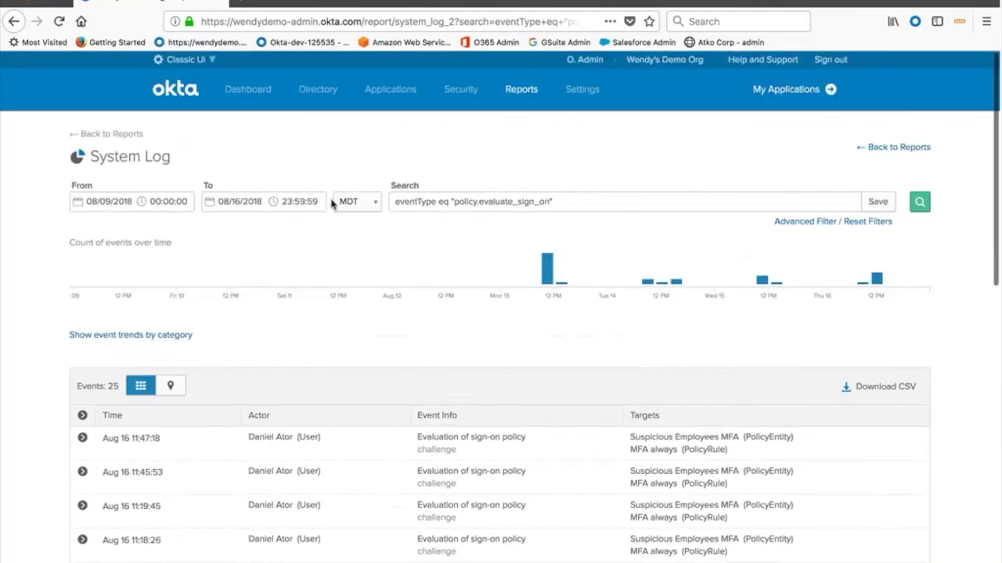
# Select the eventType eq "policy.evaluate_sign_on" search query text
pyautogui.moveTo(599, 201); pyautogui.dragTo(352, 202)
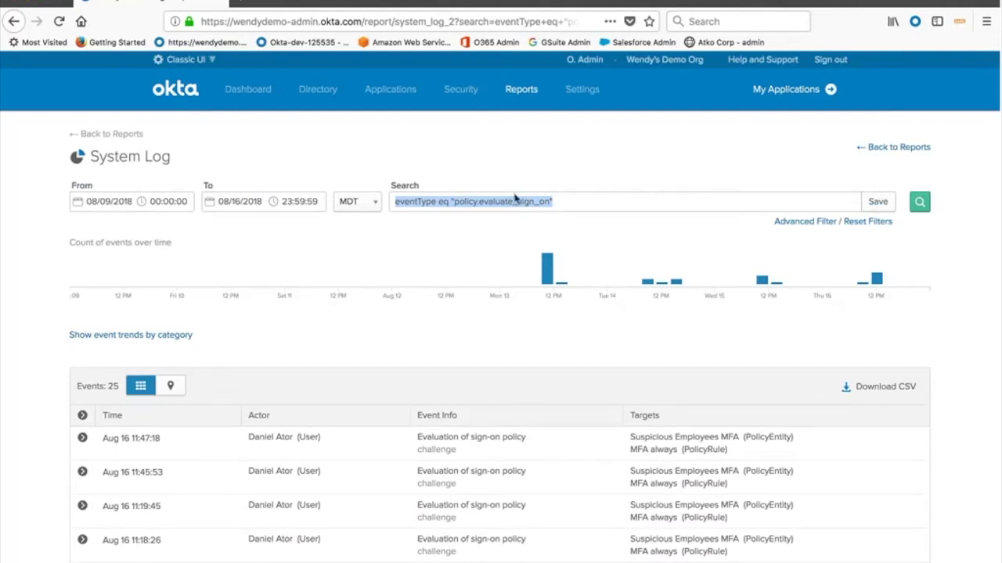
pyautogui.moveTo(459, 93)
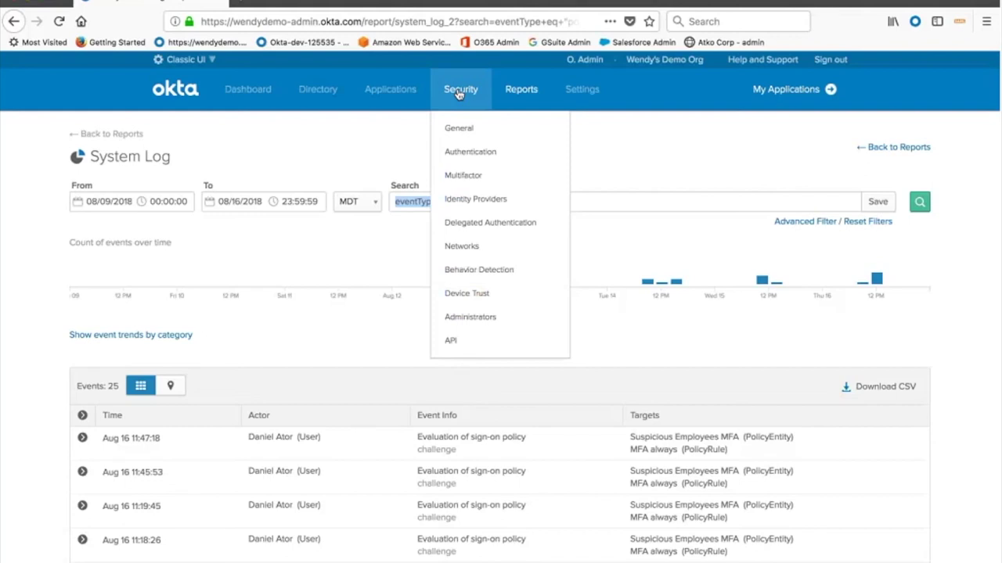
pyautogui.moveTo(406, 98)
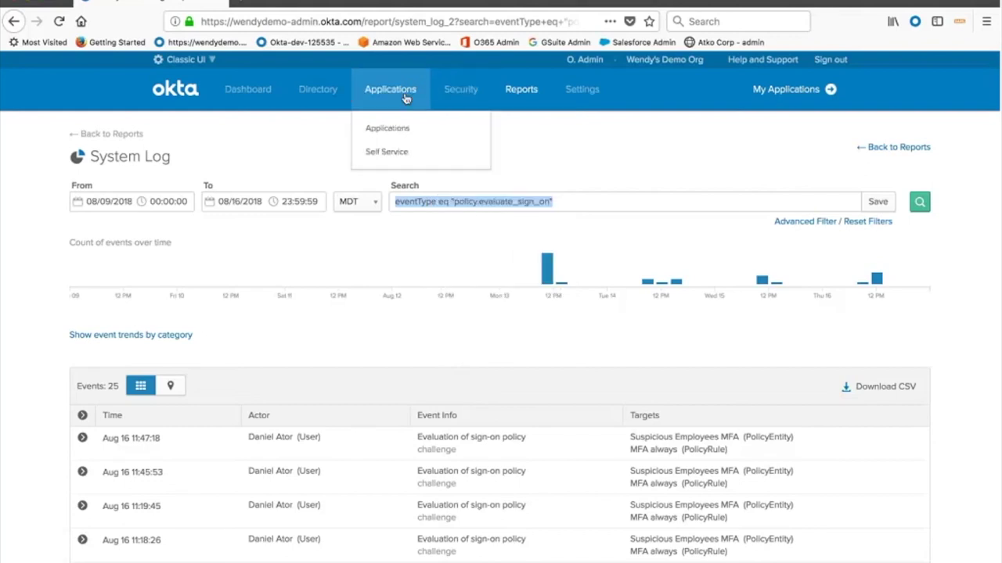
# Filter the Add Application catalog to SAML and provisioning apps, showing 15five, 1Password Business, 8x8 Inc
pyautogui.click(405, 127)
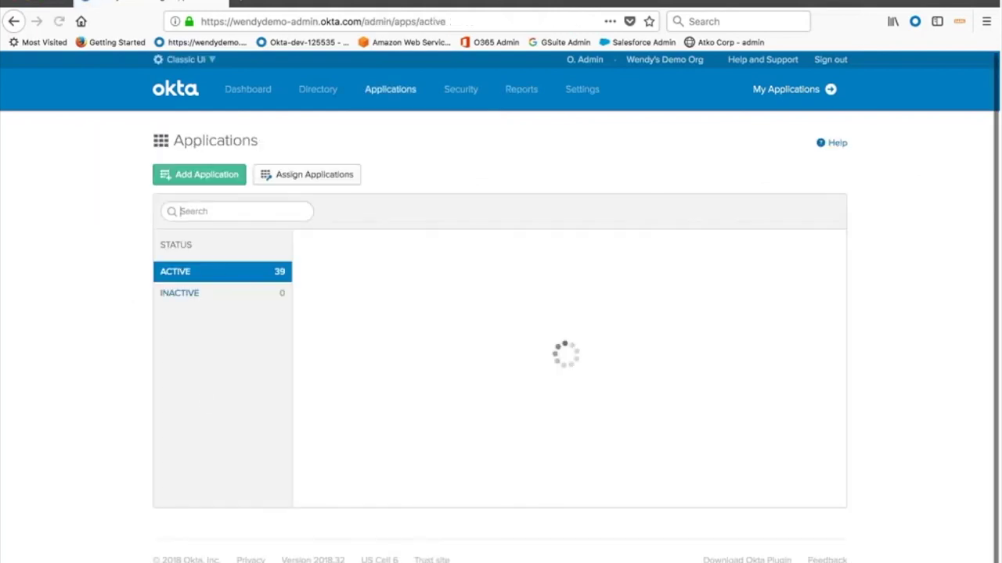
pyautogui.click(207, 181)
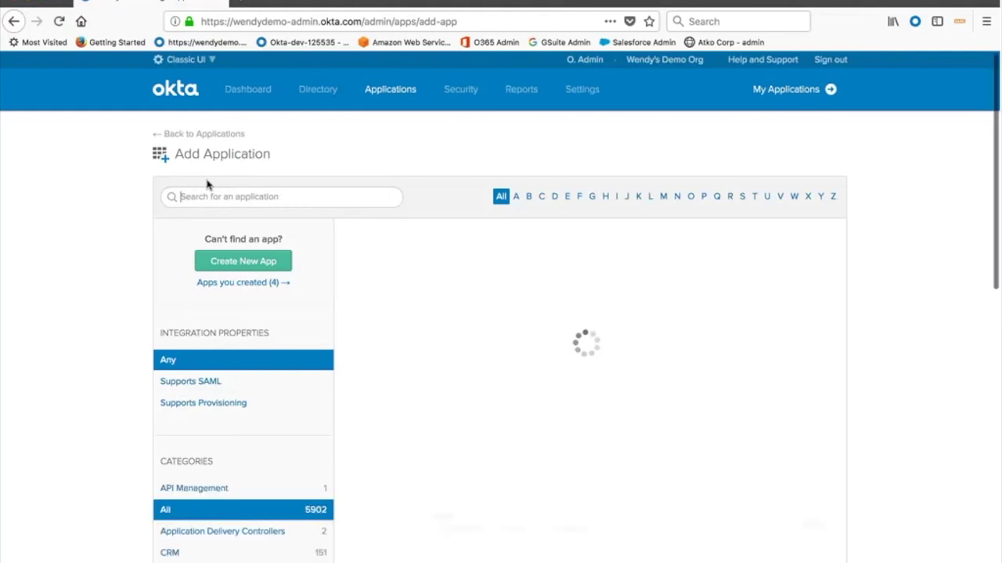
pyautogui.scroll(-2, 415, 387)
pyautogui.scroll(-1, 417, 387)
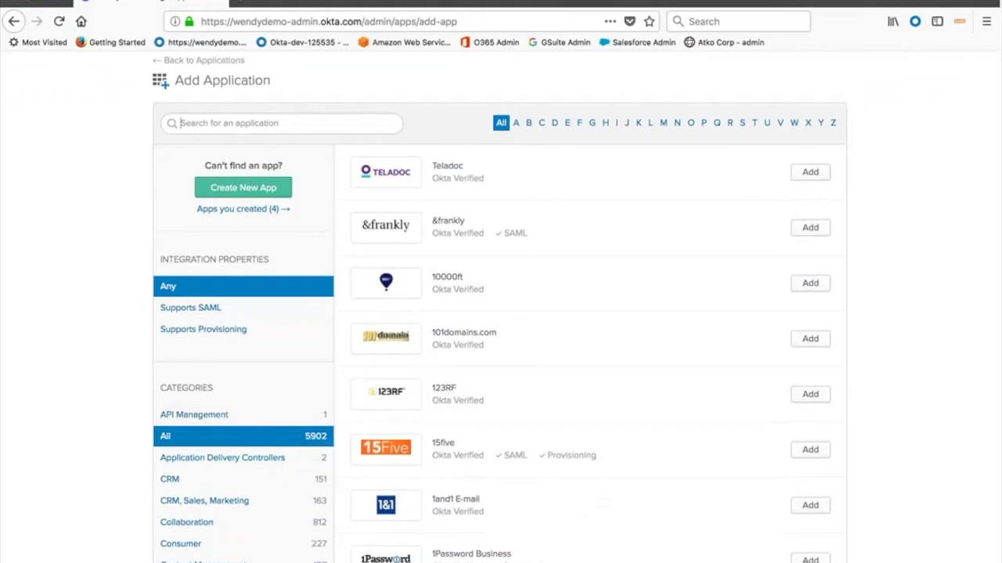
pyautogui.click(202, 312)
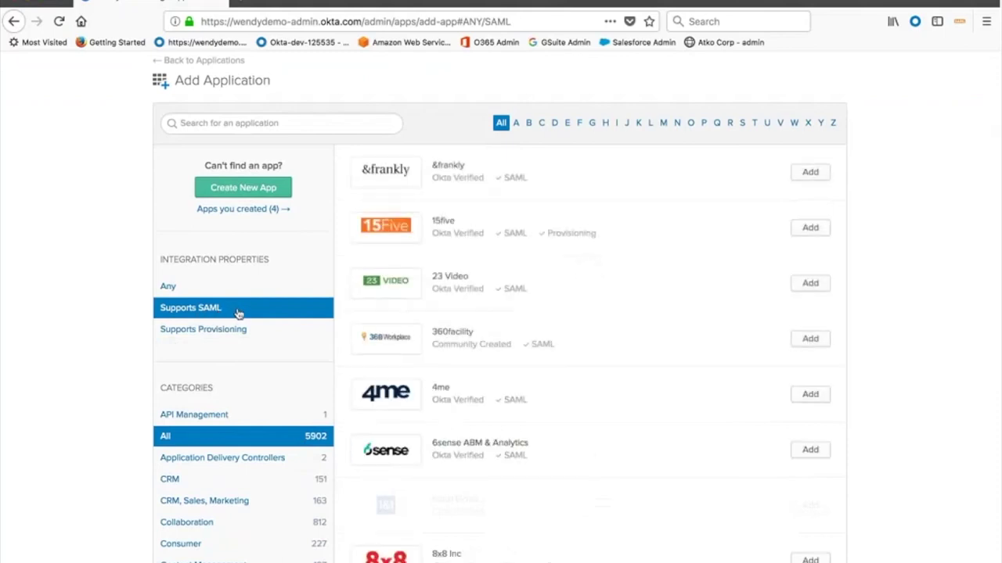
pyautogui.click(234, 331)
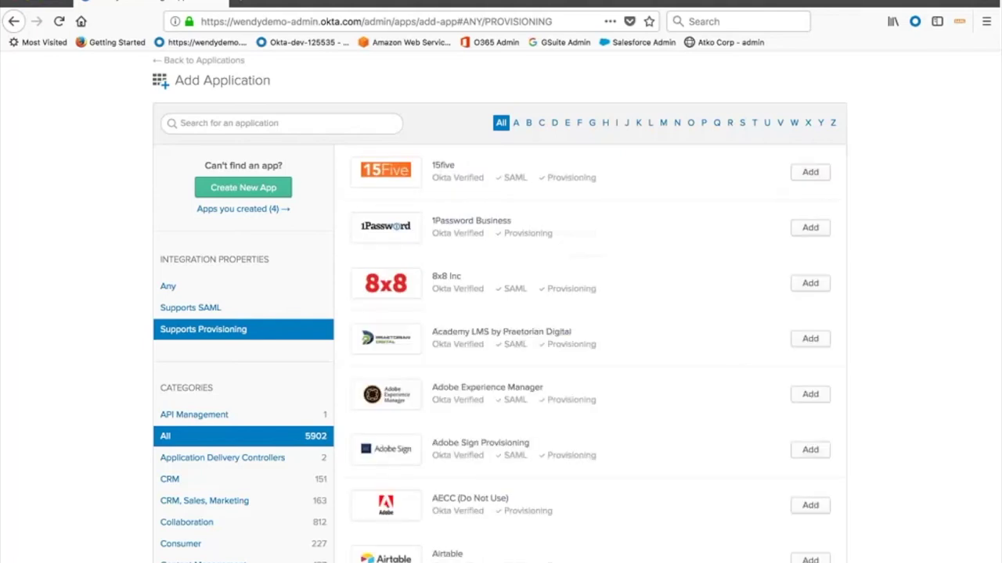
# Load okta.com/pricing in a new browser tab
pyautogui.click(243, 4)
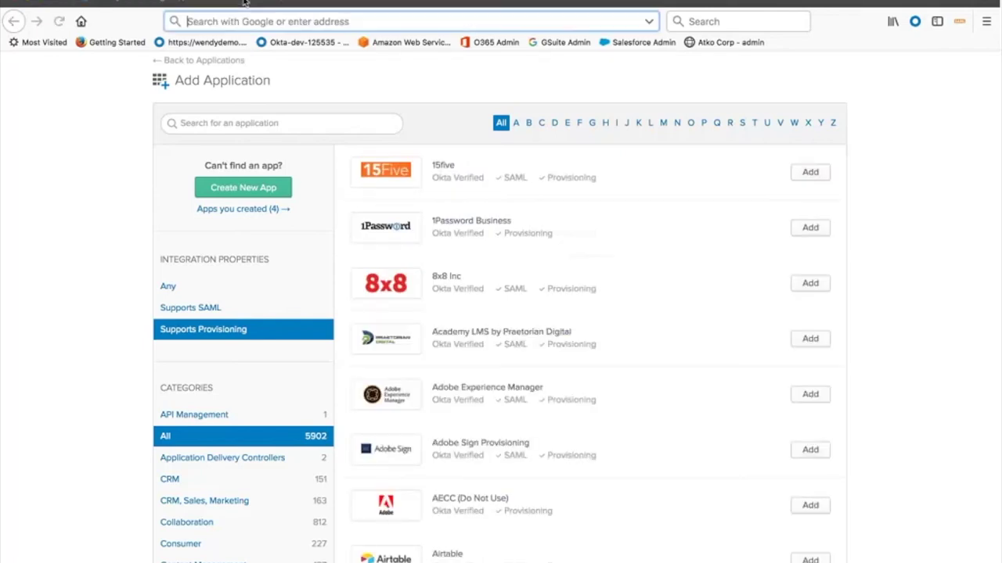
pyautogui.write('okta.com/pricing')
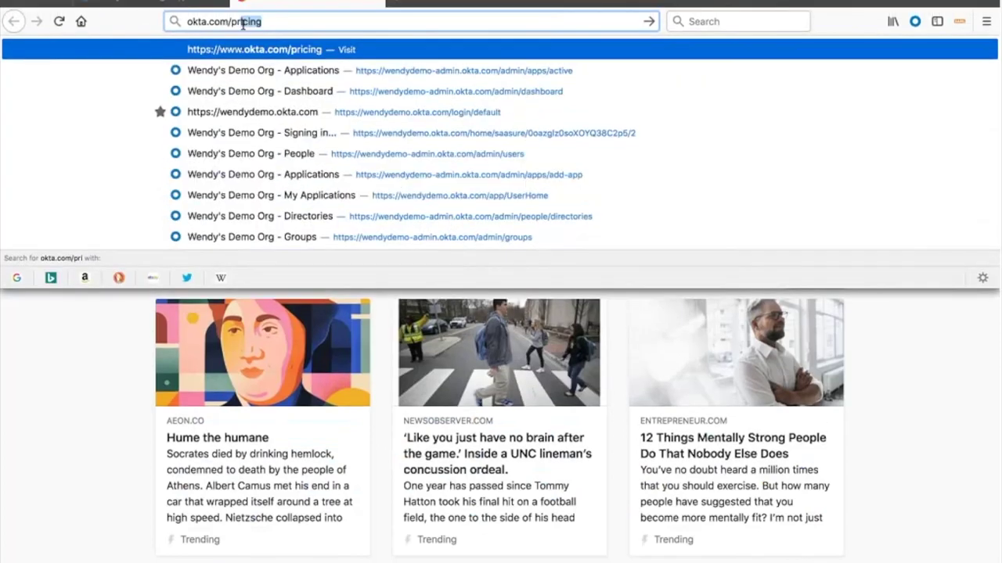
pyautogui.press('Return')
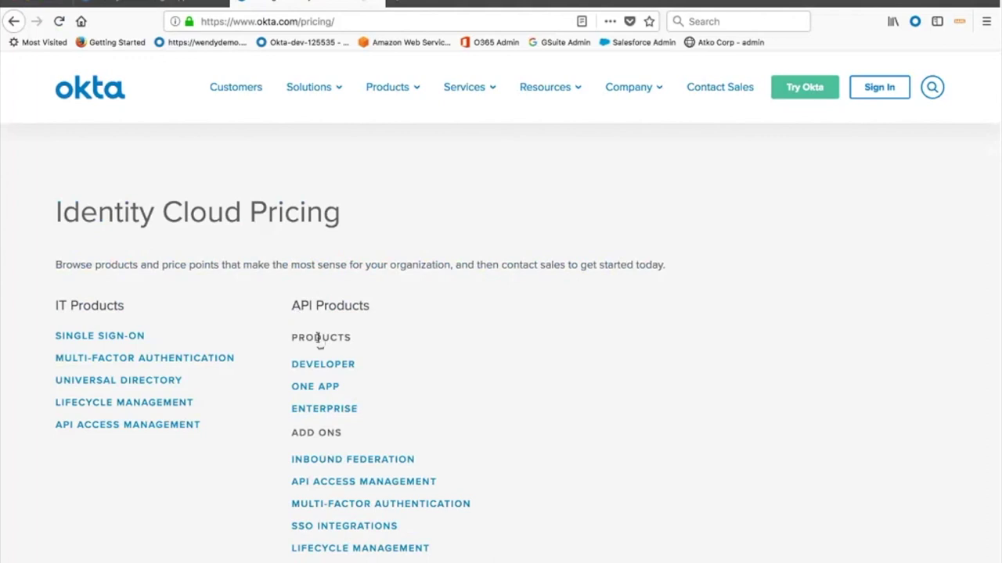
# Review the per-user monthly prices: SSO $2, MFA $3, Lifecycle Management $4, API Access $2
pyautogui.scroll(-3, 320, 338)
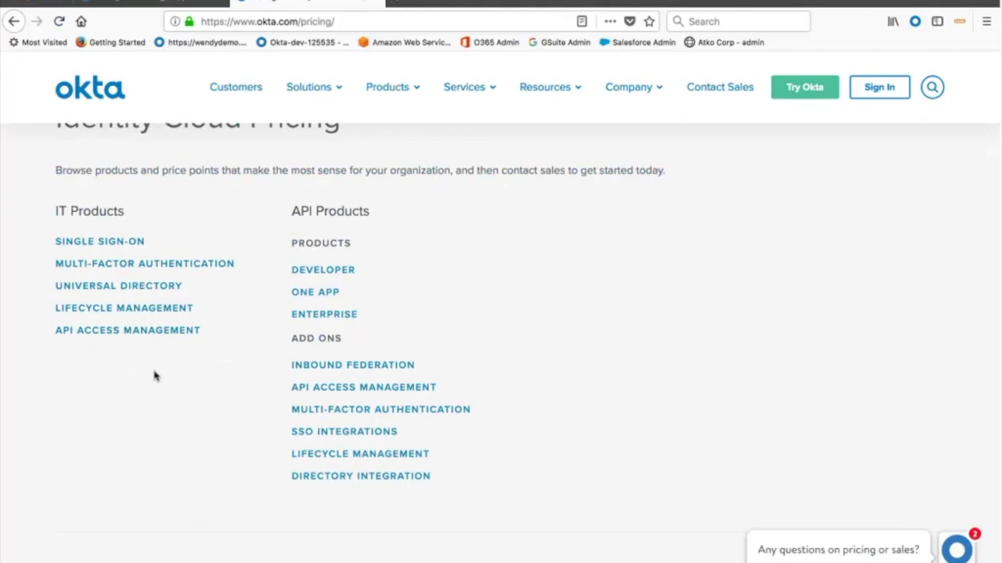
pyautogui.scroll(-1, 154, 376)
pyautogui.scroll(-5, 154, 374)
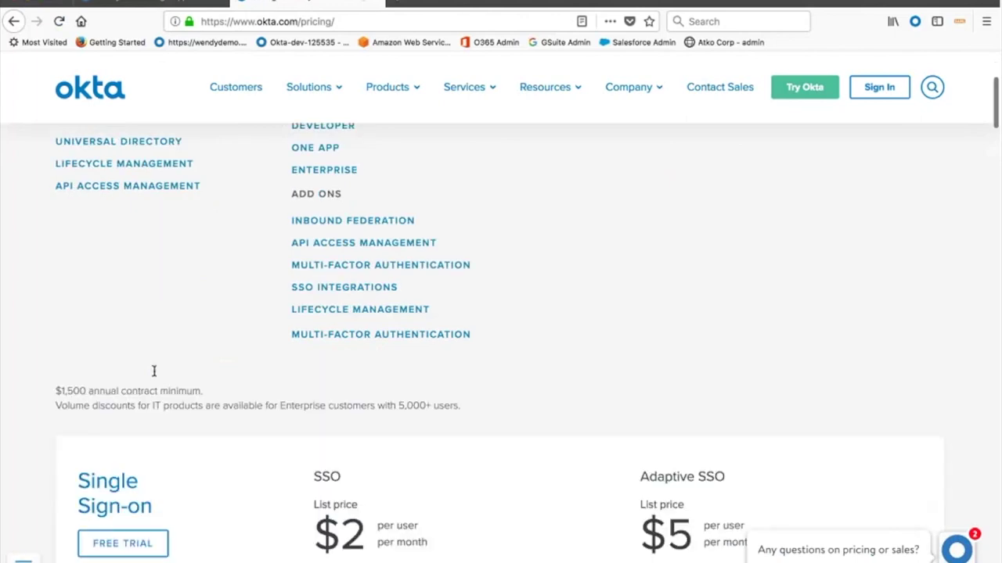
pyautogui.scroll(-1, 154, 377)
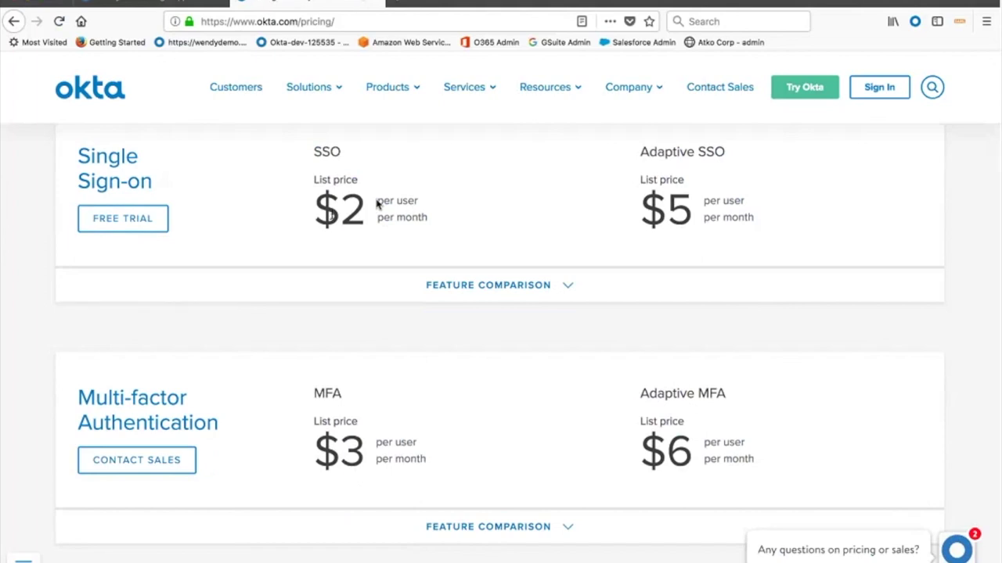
pyautogui.scroll(-4, 375, 213)
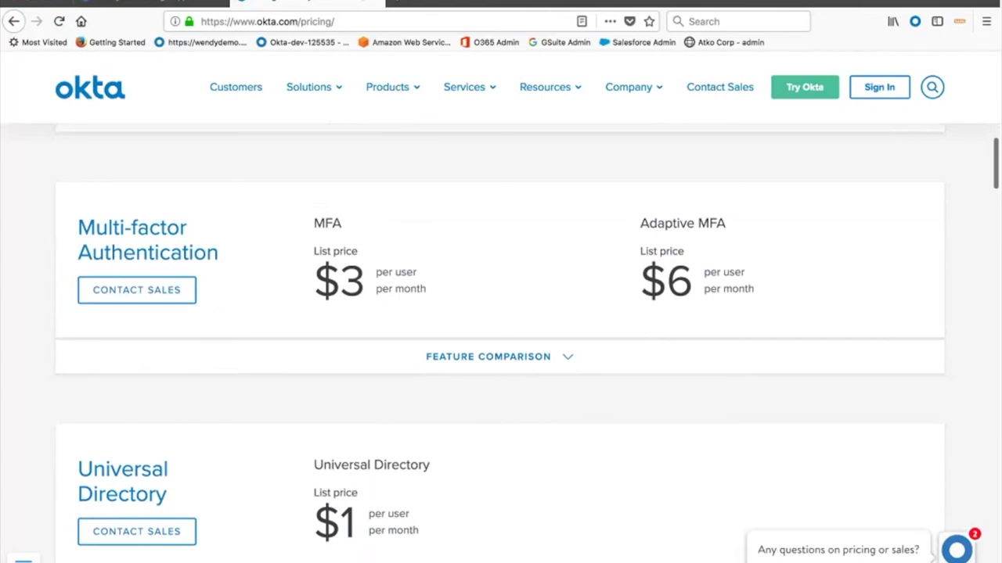
pyautogui.scroll(4, 353, 259)
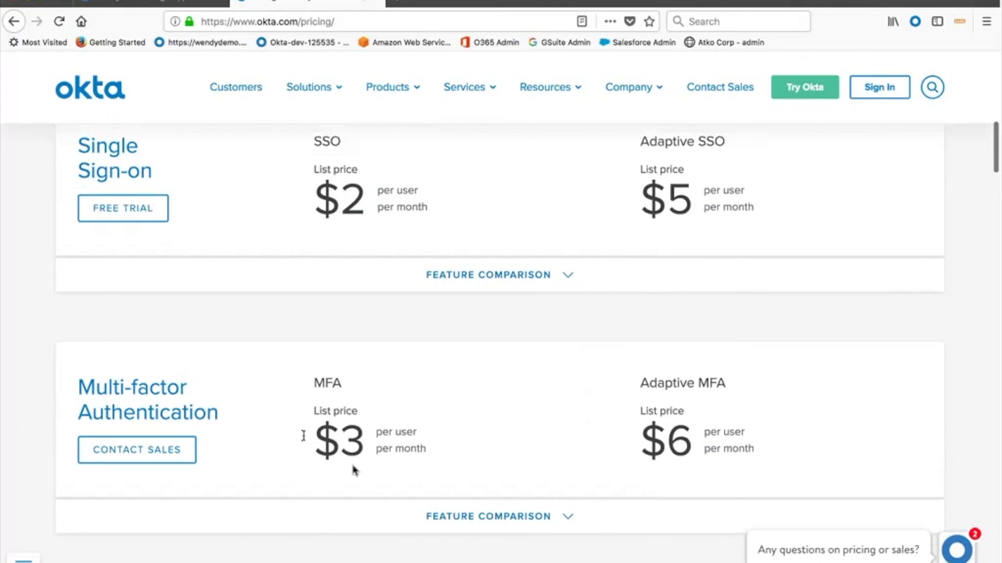
pyautogui.scroll(-6, 352, 468)
pyautogui.scroll(-1, 352, 468)
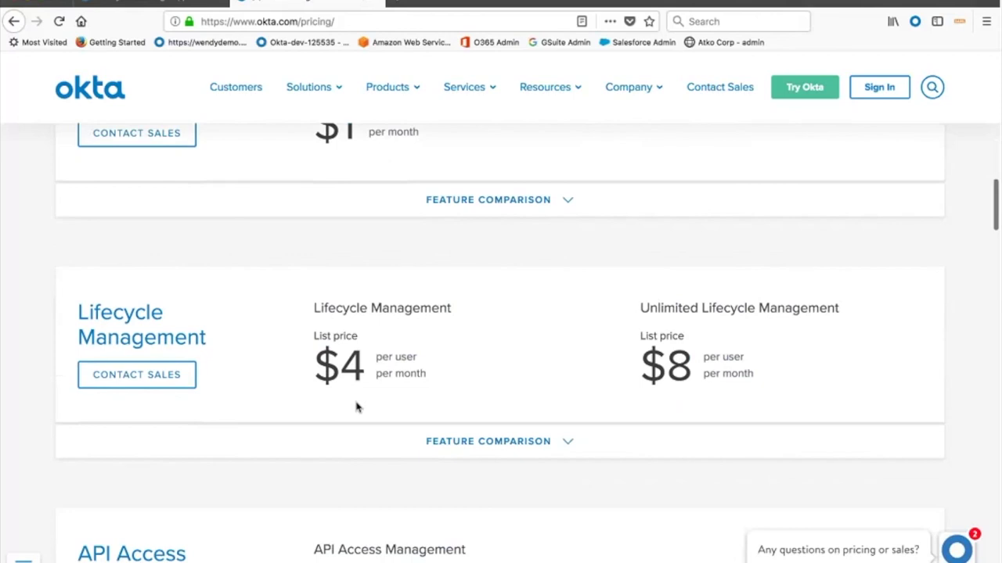
pyautogui.scroll(-4, 356, 407)
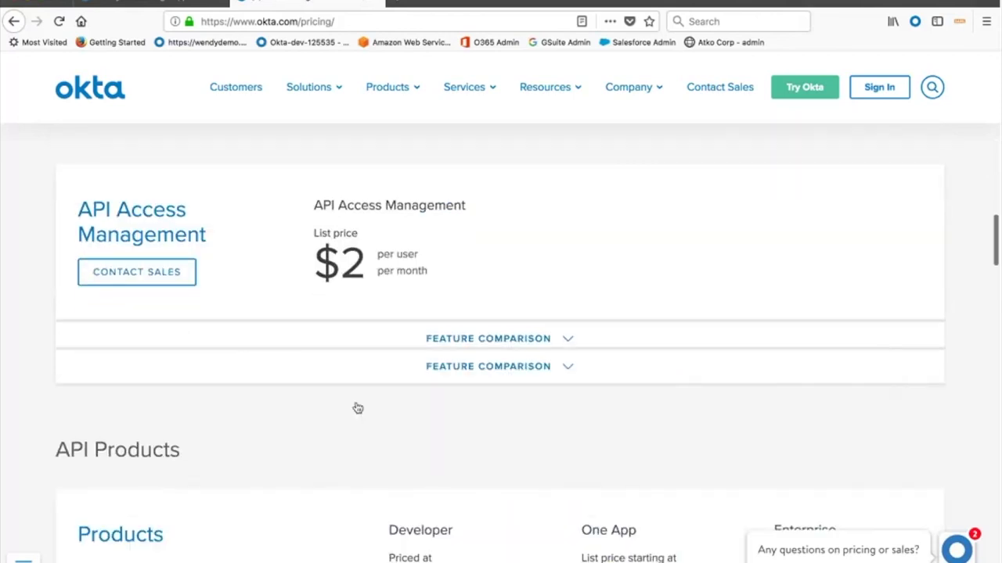